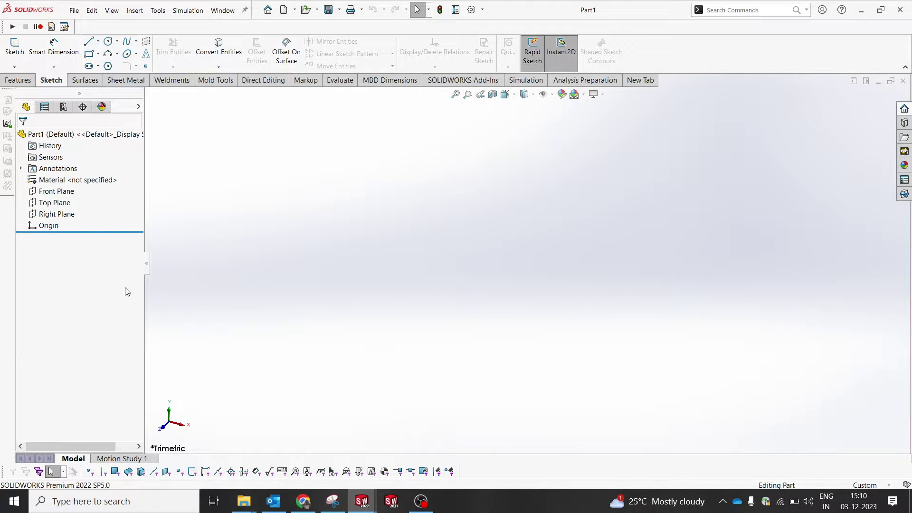
- Start a sketch on the Front Plane and draw infinite vertical and horizontal construction lines through the origin
left_click(63, 192)
left_click(76, 180)
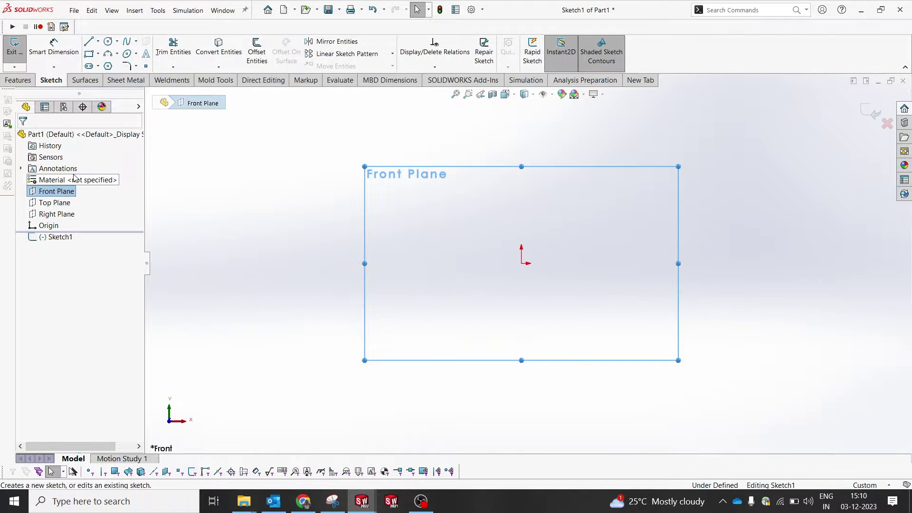
left_click(98, 41)
left_click(105, 66)
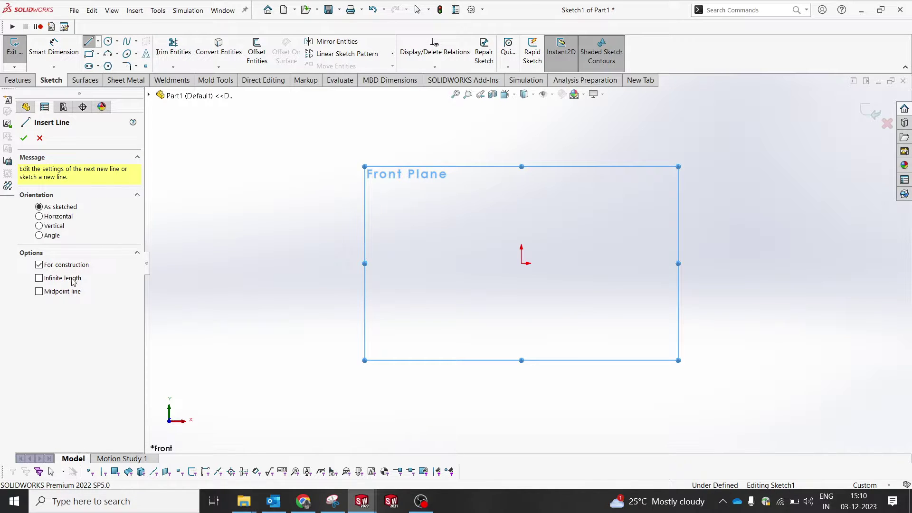
left_click(74, 280)
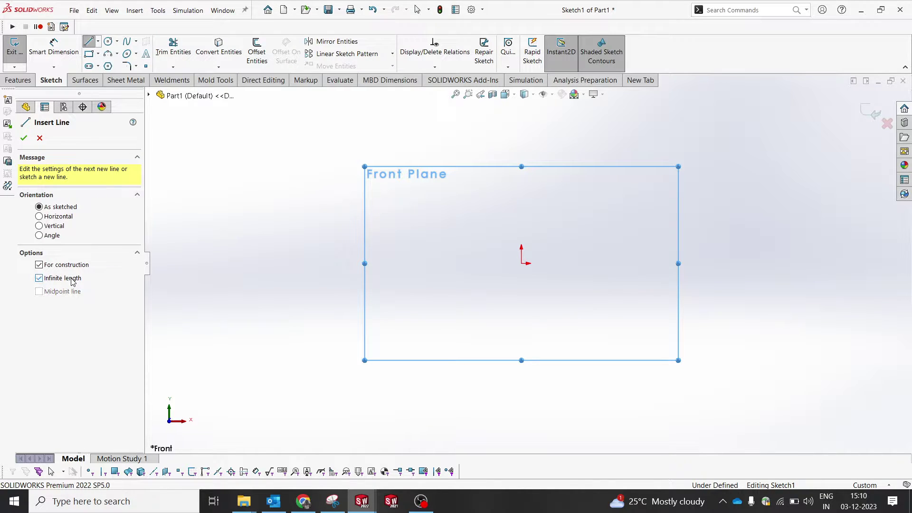
left_click(521, 263)
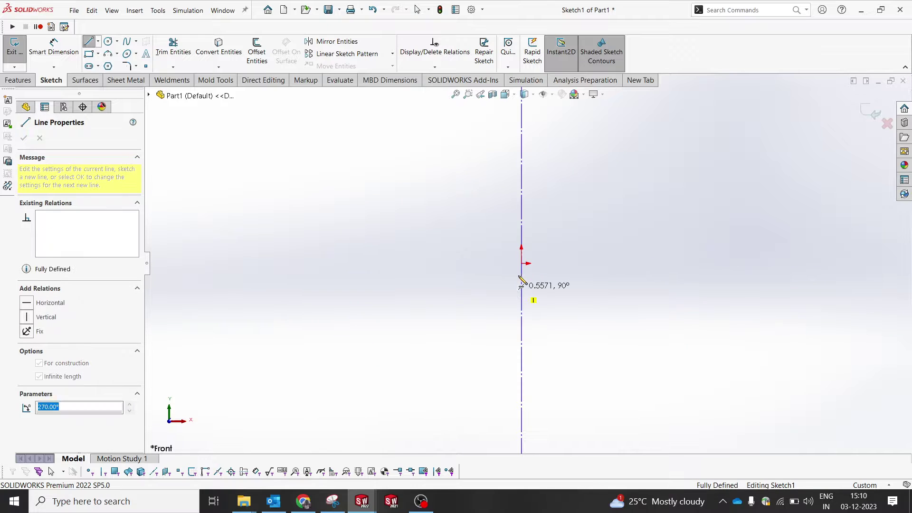
left_click(521, 281)
left_click(521, 263)
left_click(541, 269)
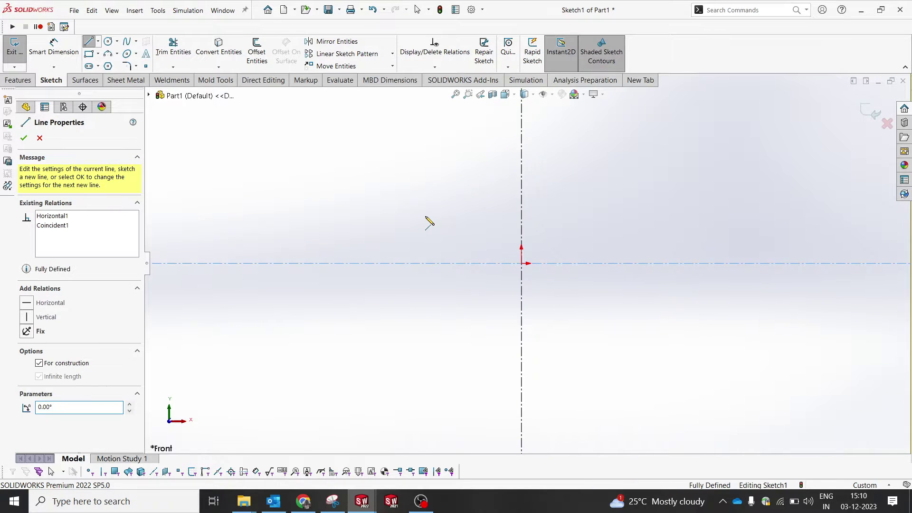
right_click(428, 223)
left_click(451, 222)
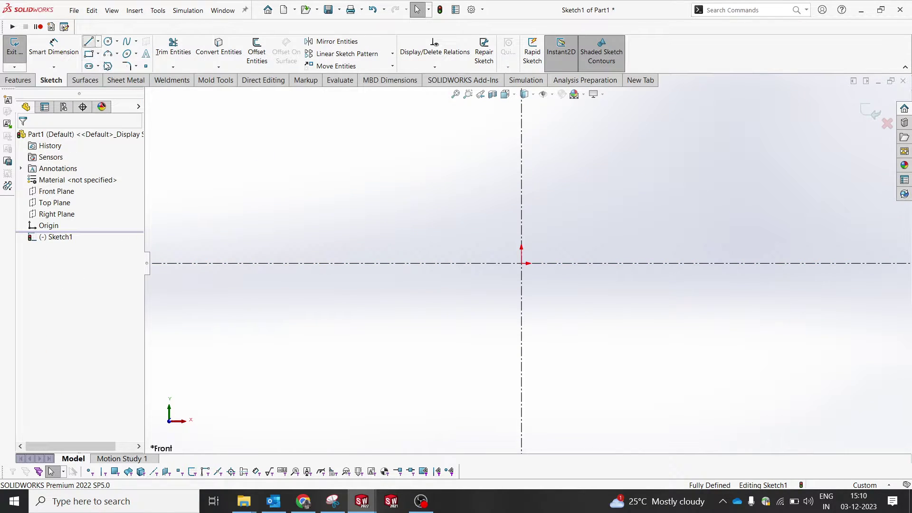
- Sketch an open three-sided frame standing on the horizontal centerline, about 9.01 in wide and 4.10 in high, straddling the vertical centerline
left_click(88, 42)
left_click(337, 263)
scroll(333, 174, "up", 2)
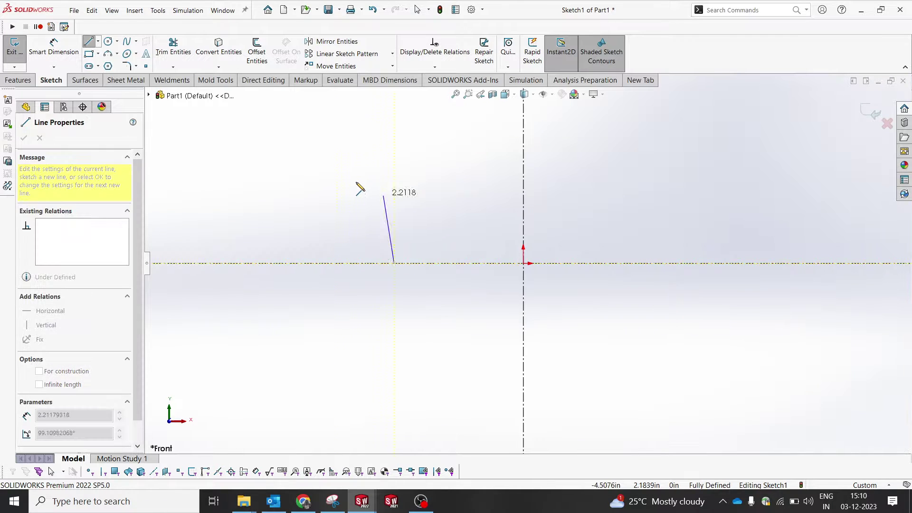
scroll(359, 183, "up", 2)
left_click(435, 175)
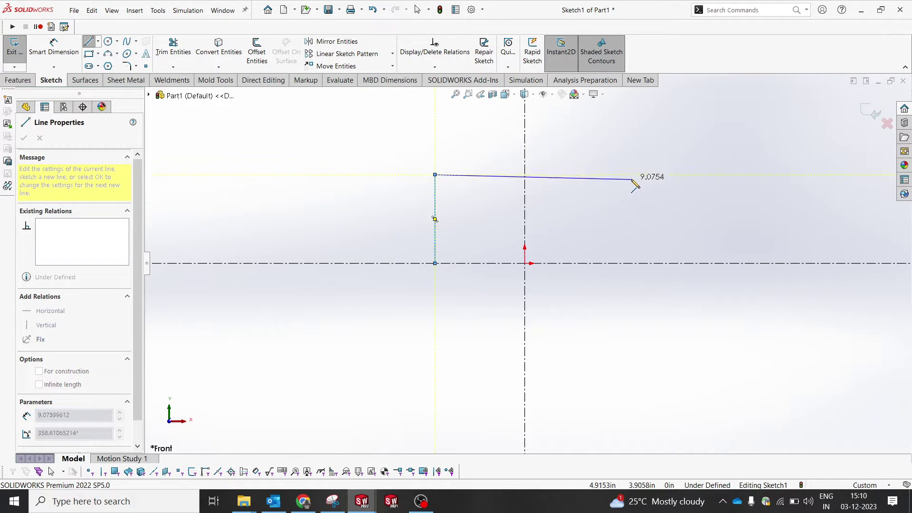
left_click(630, 175)
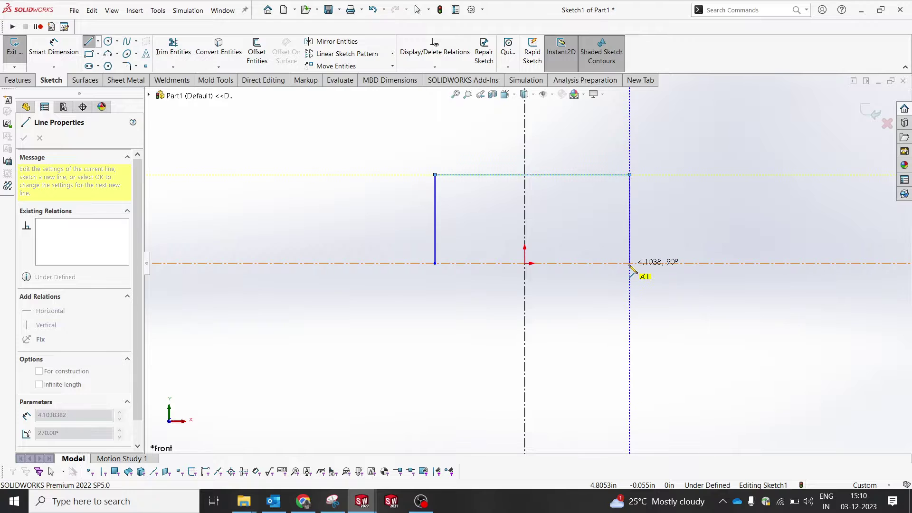
left_click(630, 262)
key("Escape")
key("Escape")
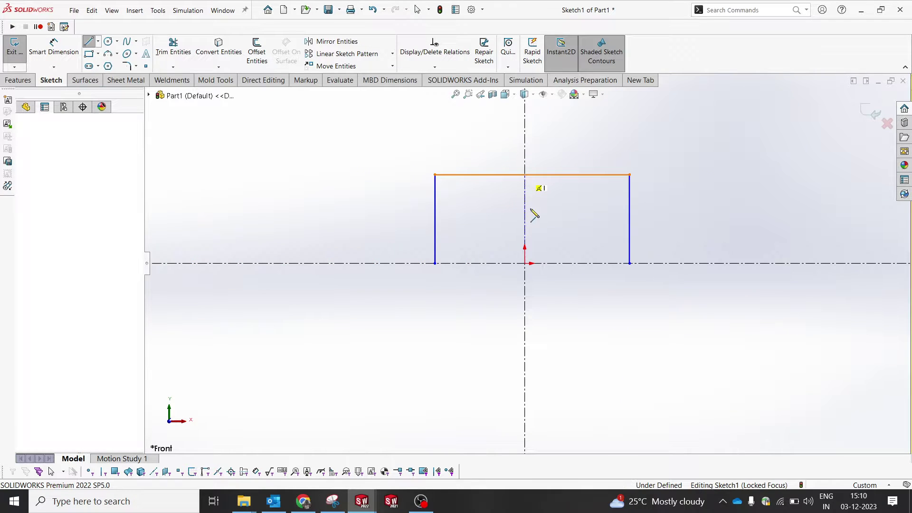
- Sketch a vertical line between the origin and the frame's top line
left_click(525, 263)
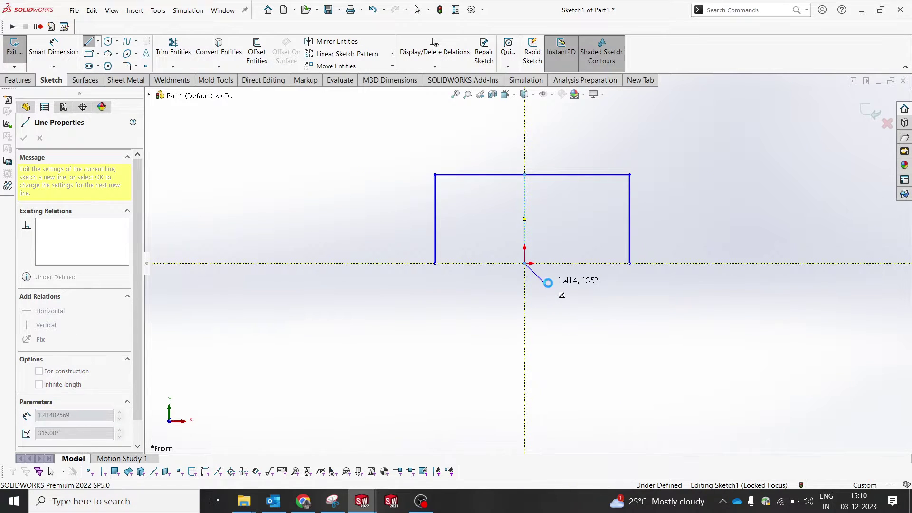
left_click(525, 175)
key("Escape")
key("Escape")
- Add a Midpoint relation between the middle post's upper endpoint and the frame's top line
left_click(526, 175)
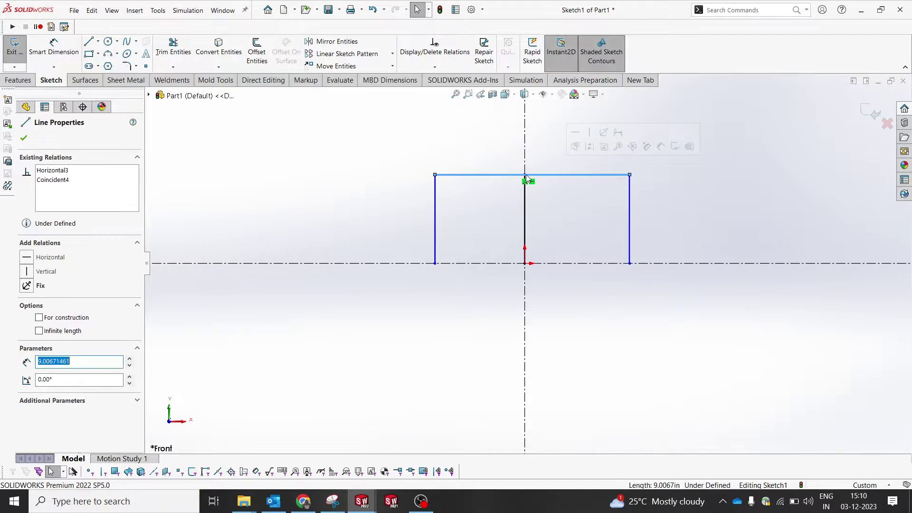
left_click(526, 174, "ctrl")
left_click(478, 145)
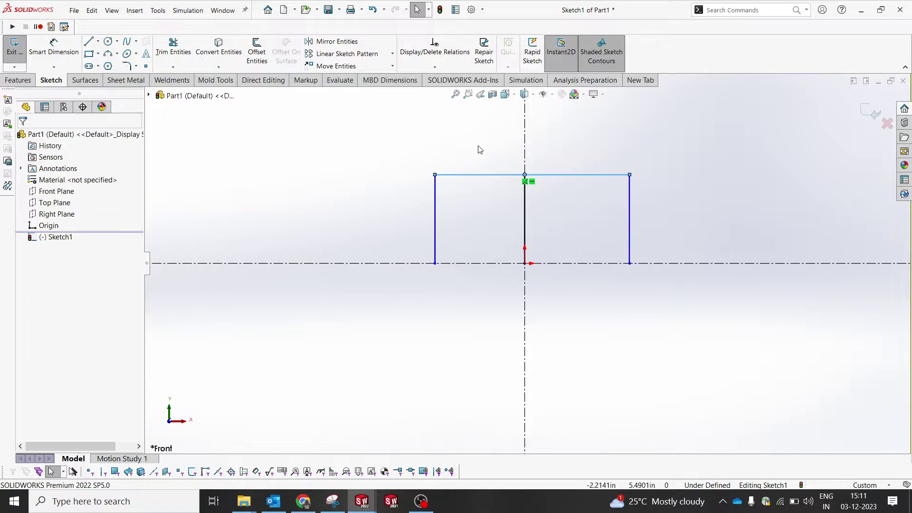
left_click(525, 175)
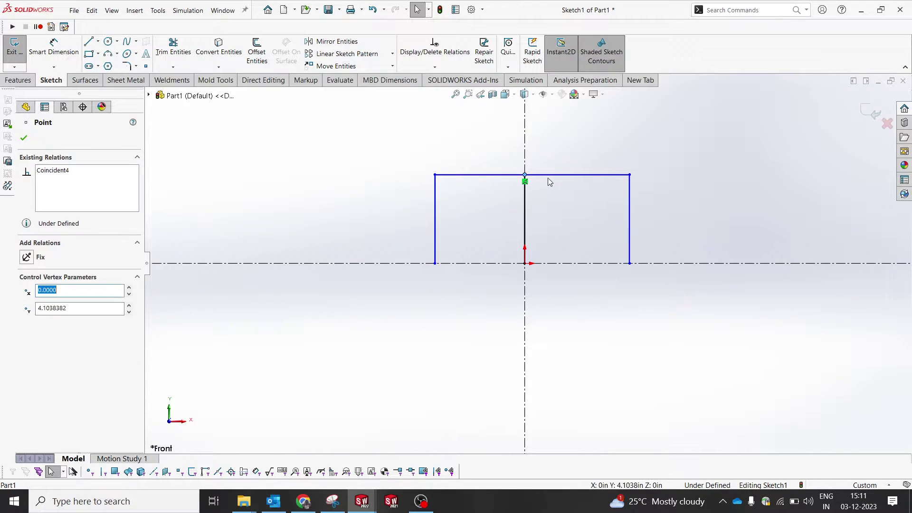
left_click(546, 175, "ctrl")
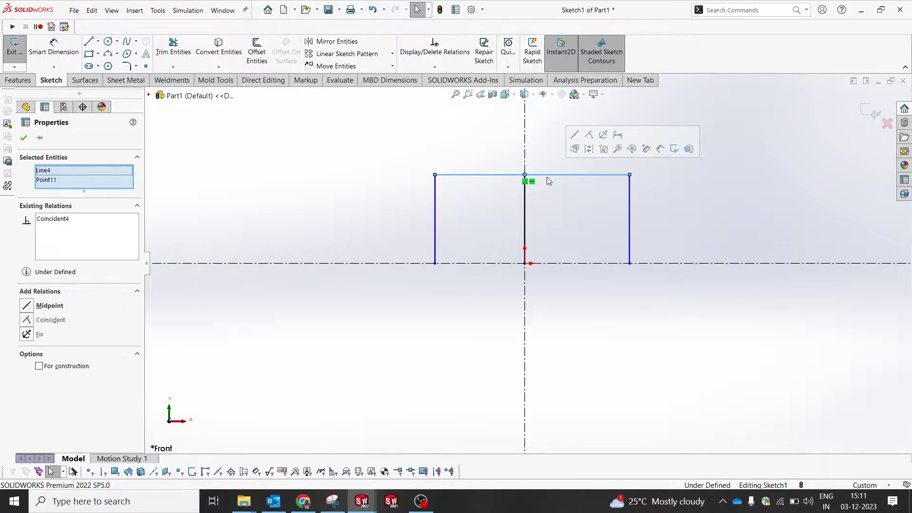
left_click(27, 307)
left_click(380, 311)
- Dimension the distance between the two outer vertical legs as 30 in
right_click_drag(438, 267, 437, 233)
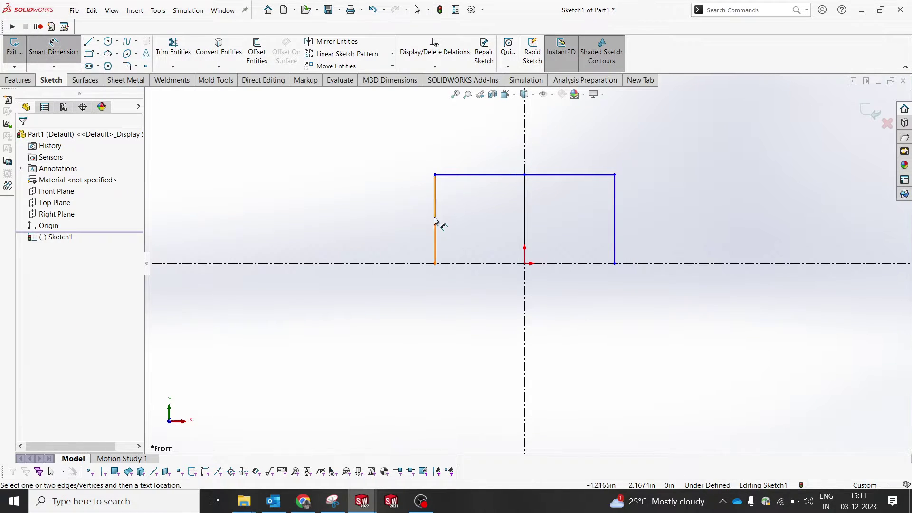
left_click(435, 218)
left_click(616, 205)
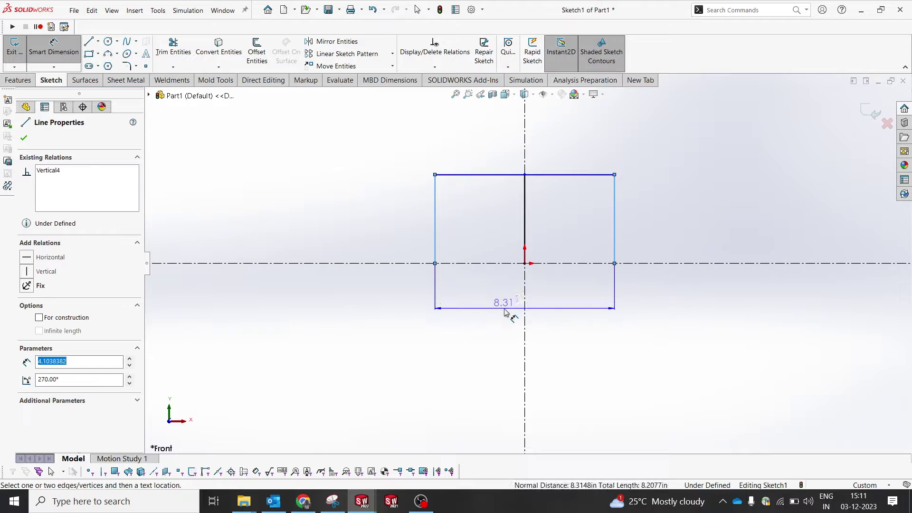
left_click(506, 311)
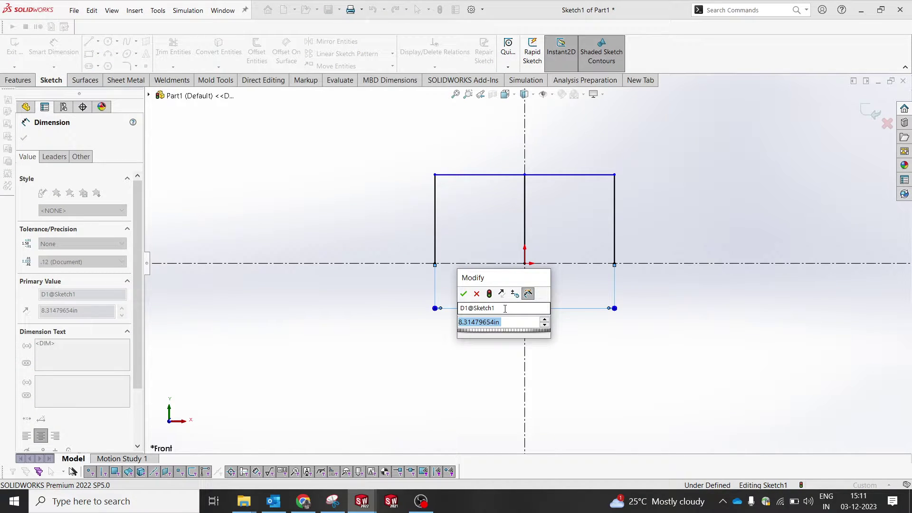
type("30")
key("Return")
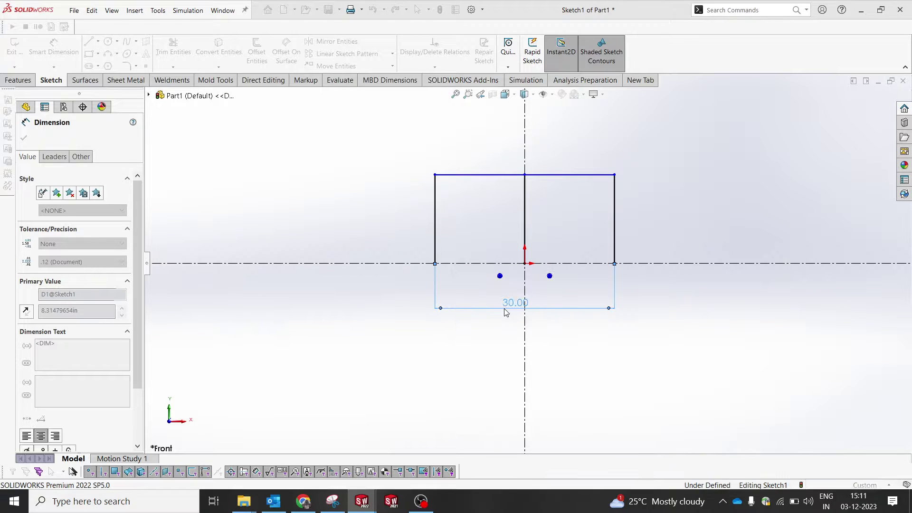
- Dimension the left leg's height as 20 in
left_click(435, 199)
left_click(392, 212)
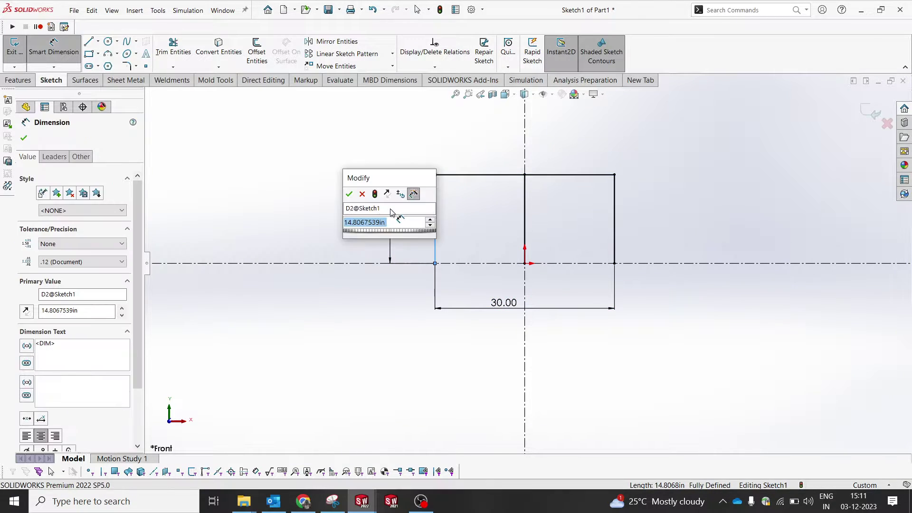
type("20")
key("Return")
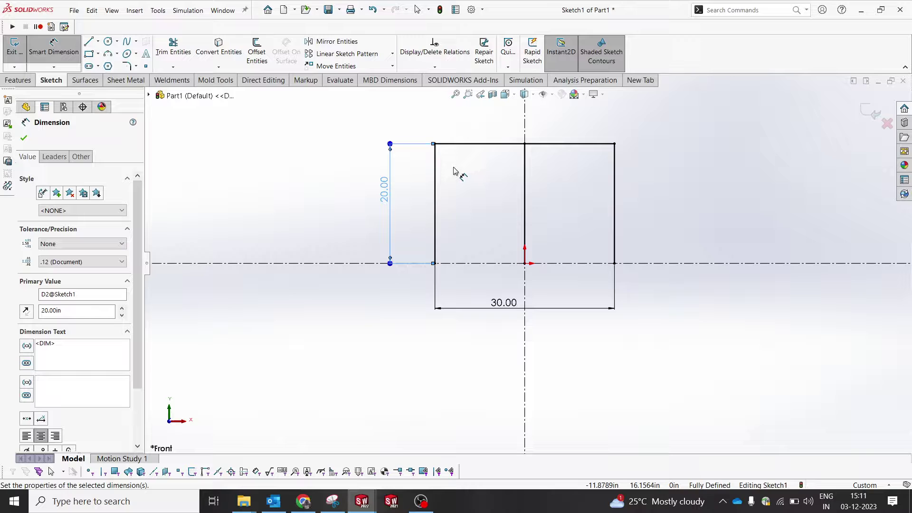
right_click(295, 179)
left_click(313, 204)
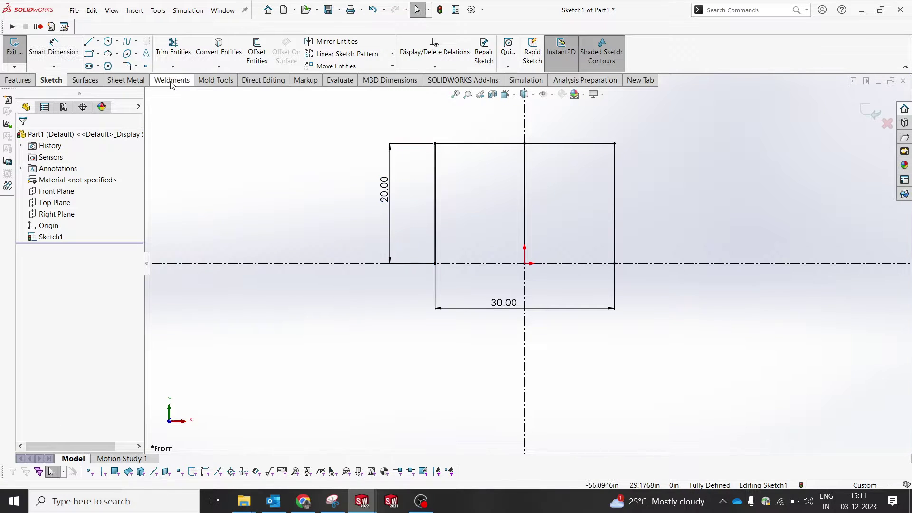
- Apply 5 in sketch fillets to both upper corners of the frame, accepting removal of the conflicting relation, and exit the sketch
left_click(126, 66)
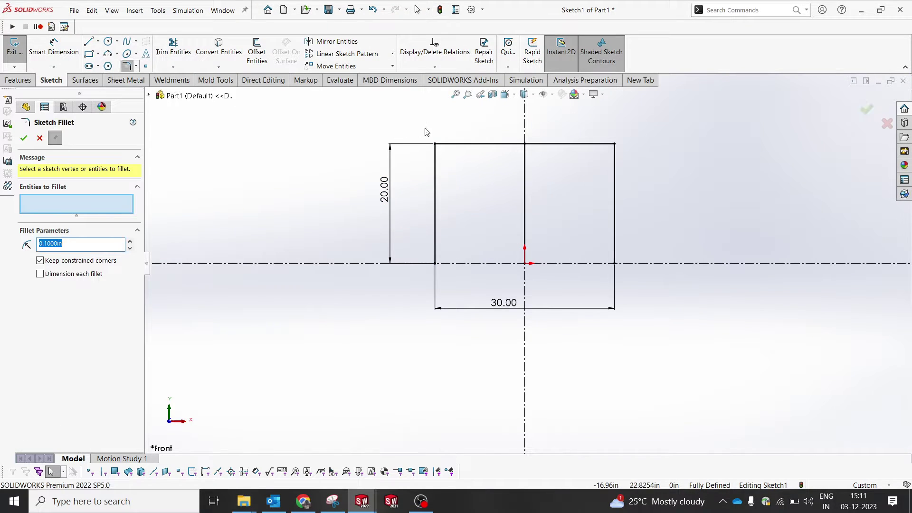
left_click(435, 143)
left_click(481, 260)
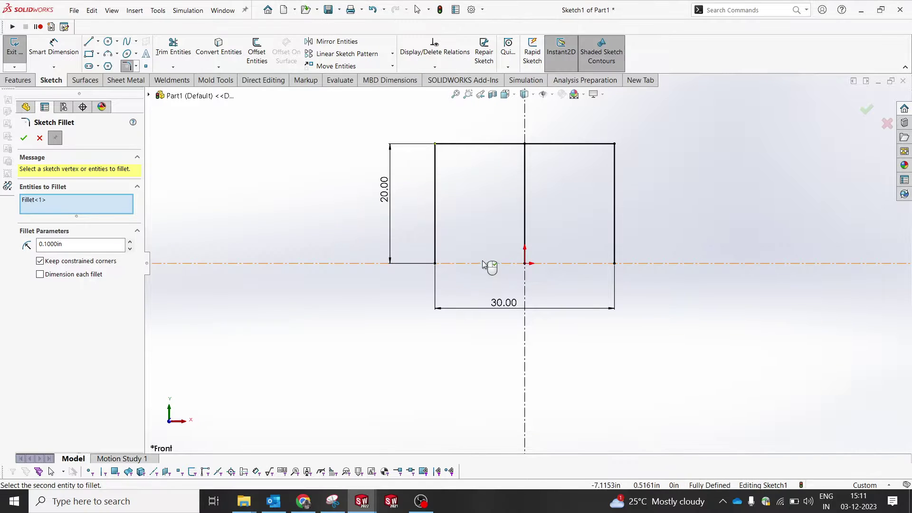
left_click_drag(93, 244, 0, 255)
type("5")
key("Return")
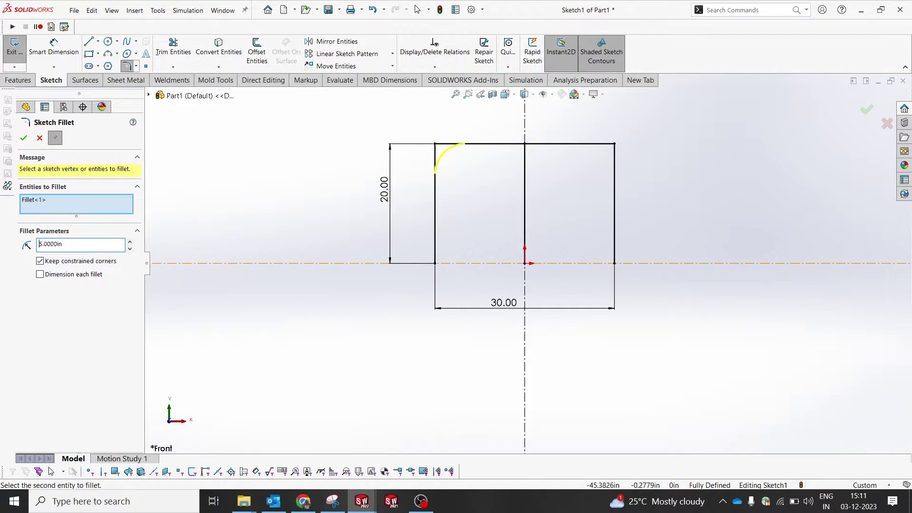
left_click_drag(651, 177, 585, 116)
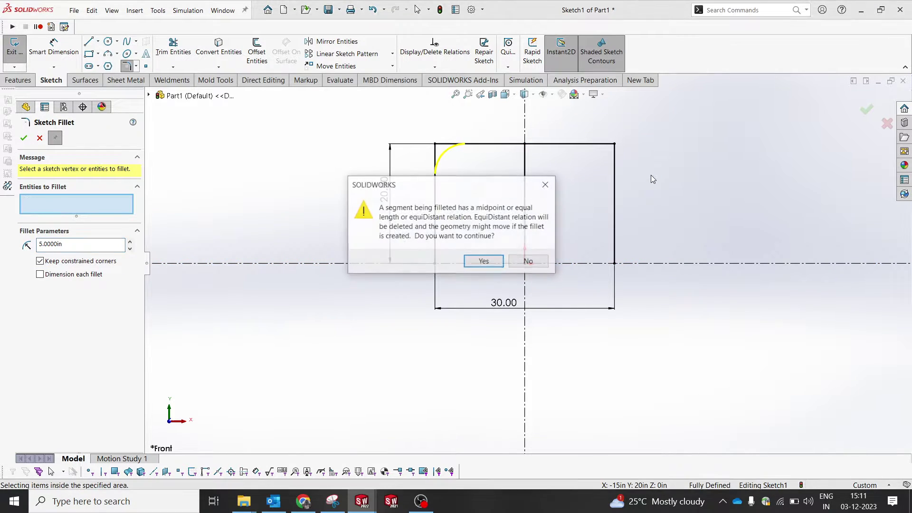
left_click(484, 262)
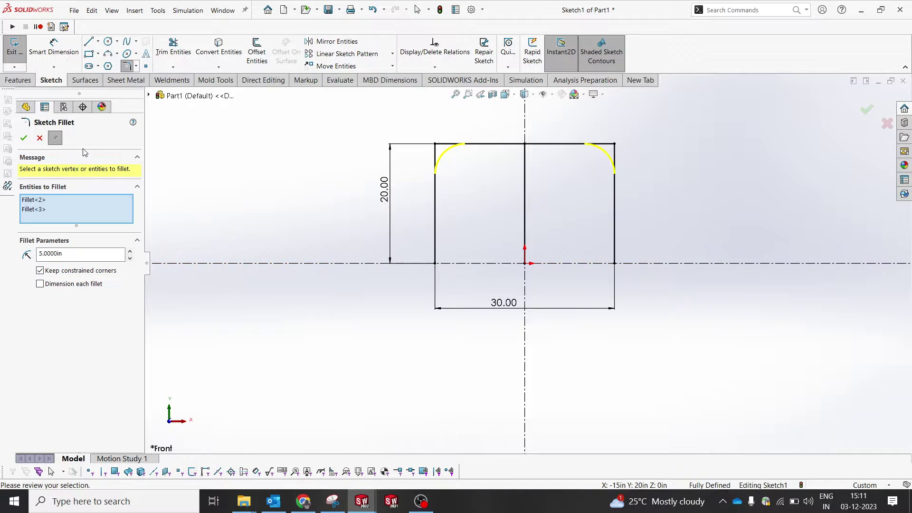
left_click(24, 139)
left_click(866, 109)
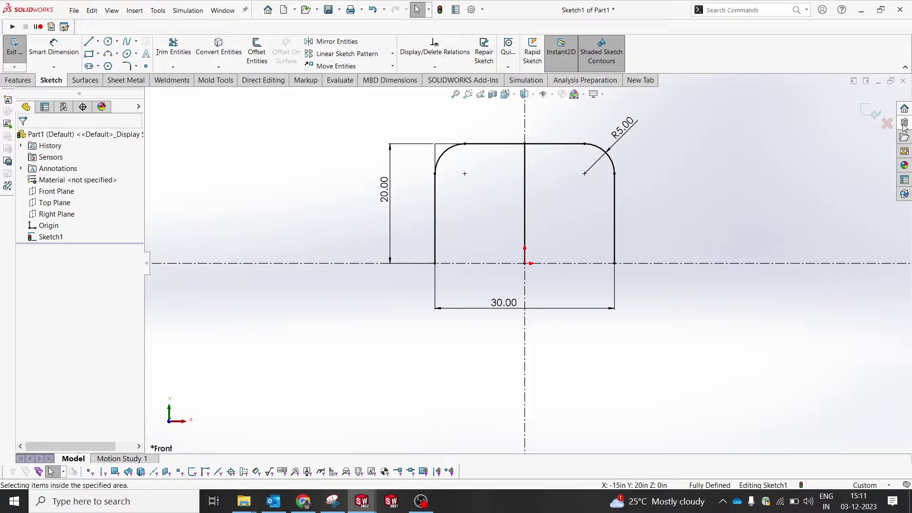
left_click(867, 107)
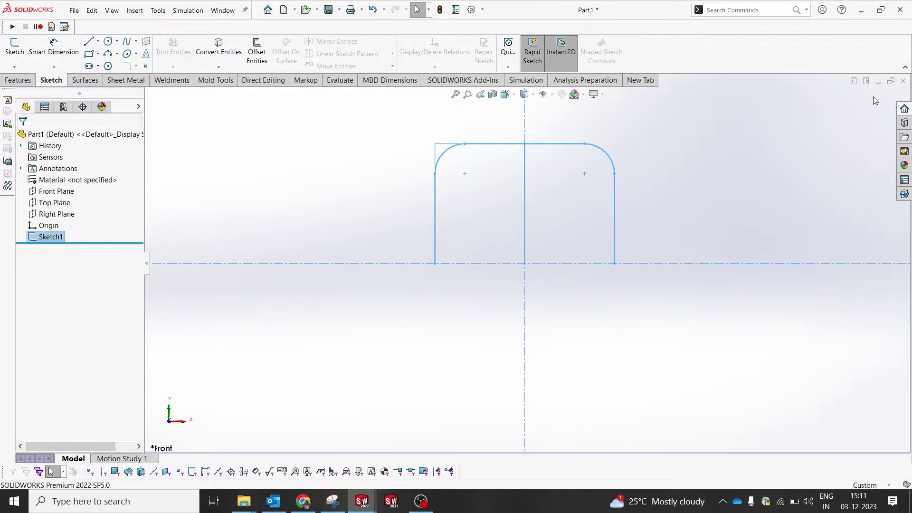
- Start a Structural Member using the iso standard, pipe type and 26.9 x 3.2 size
middle_click_drag(700, 145, 731, 180)
scroll(594, 158, "up", 2)
scroll(584, 157, "down", 2)
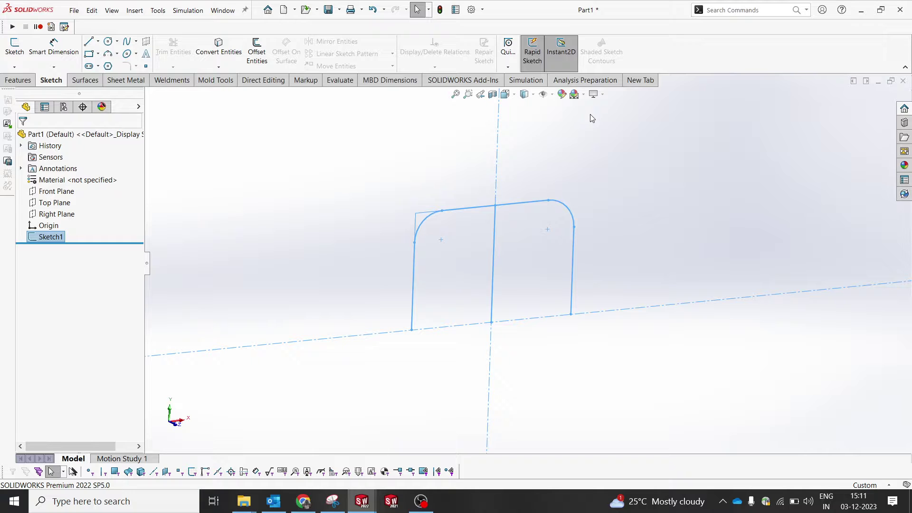
left_click(180, 81)
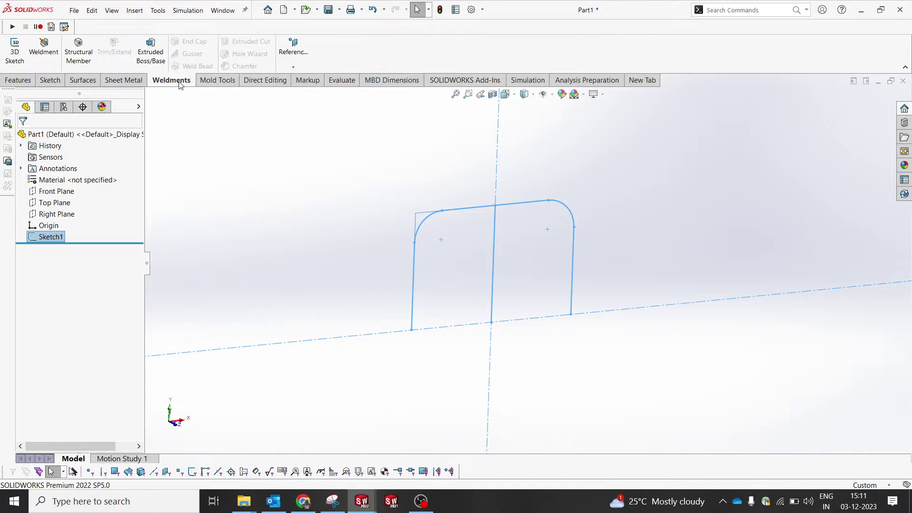
left_click(80, 54)
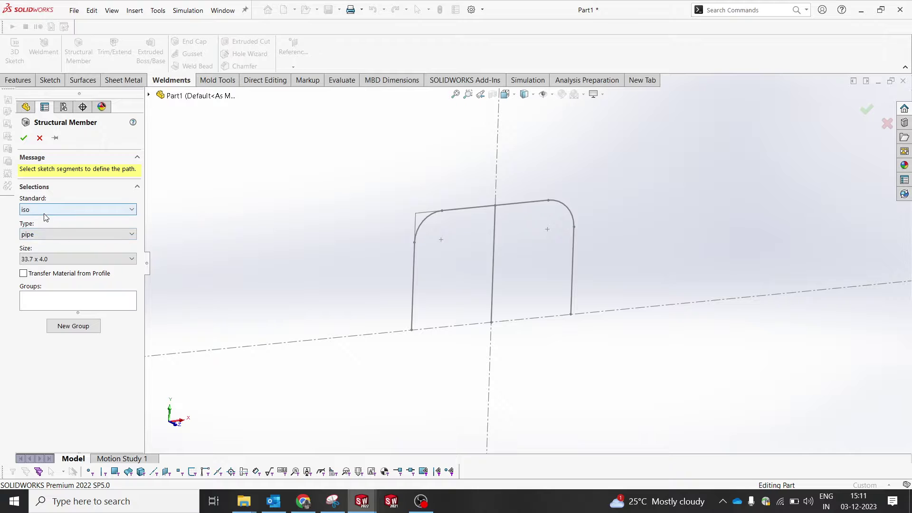
left_click(59, 259)
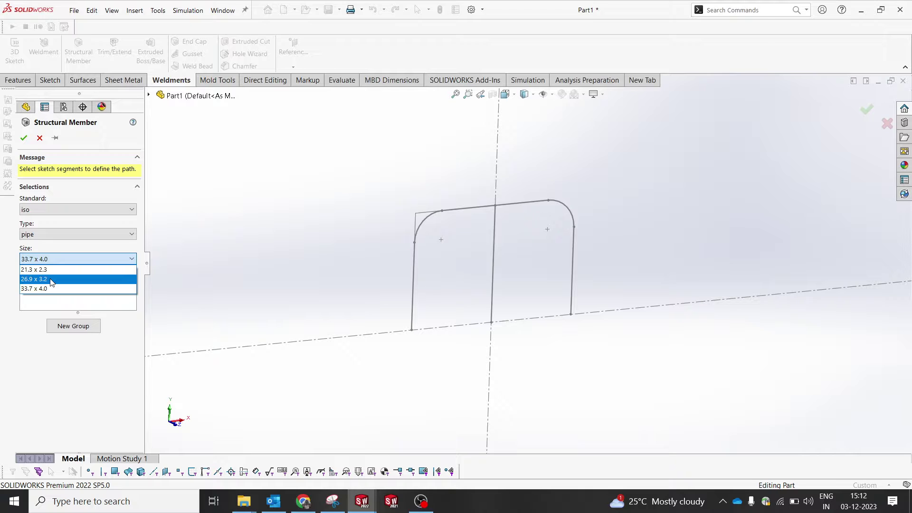
left_click(51, 280)
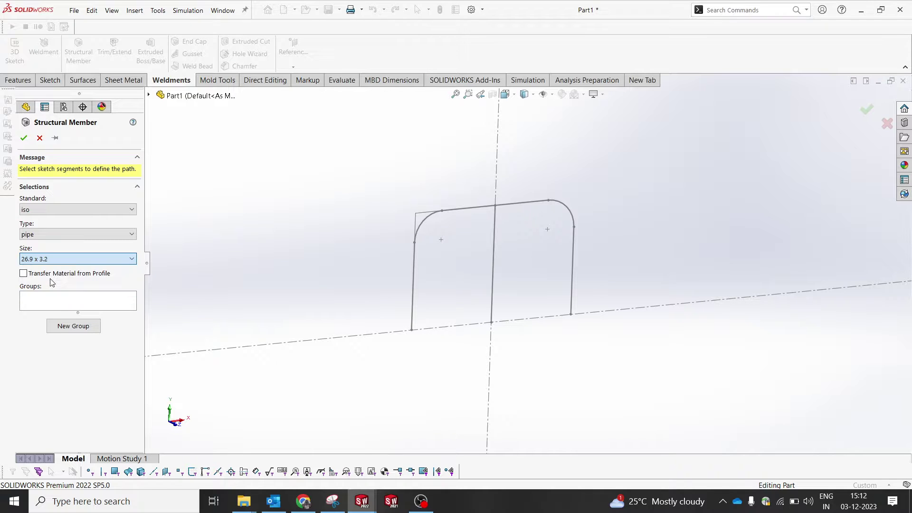
- Select the frame's left leg, both corner arcs, top line and right leg as the first group's path
left_click(413, 279)
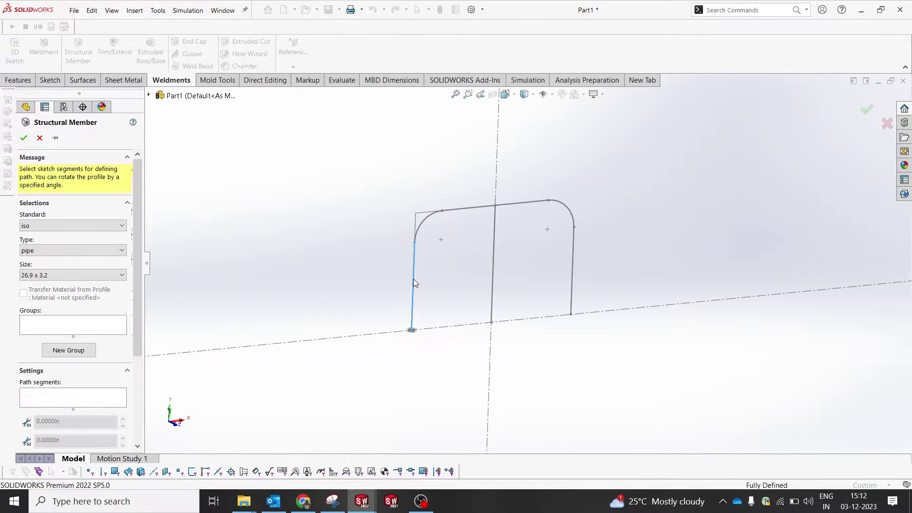
left_click(431, 216)
left_click(462, 209)
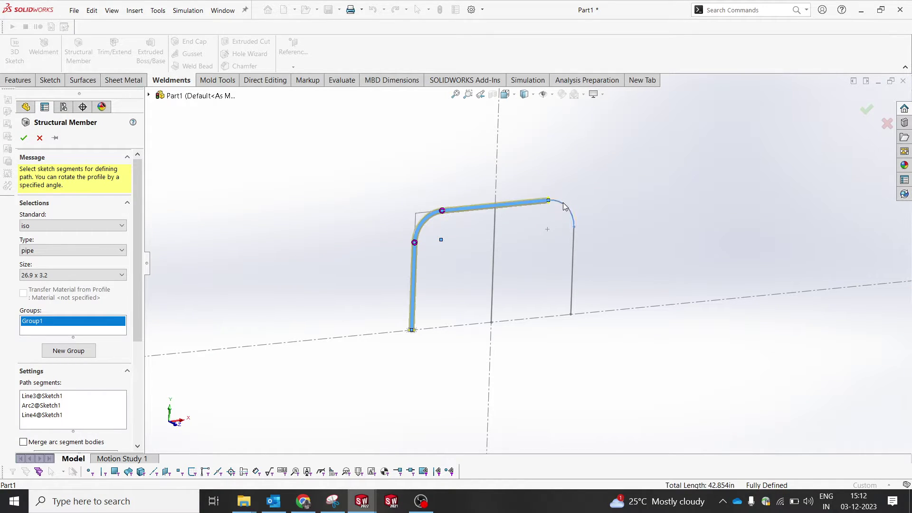
left_click(565, 206)
left_click(575, 239)
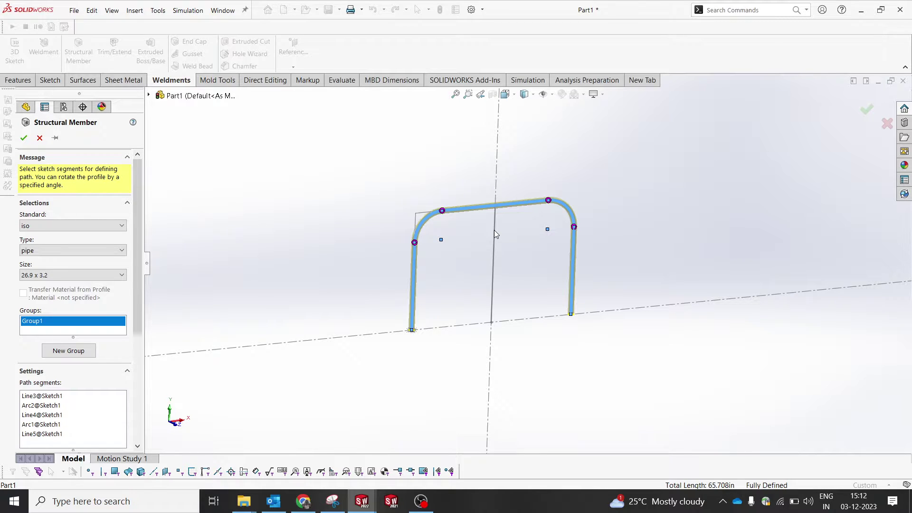
- Add a second group containing the middle post line and create the structural members
left_click(65, 353)
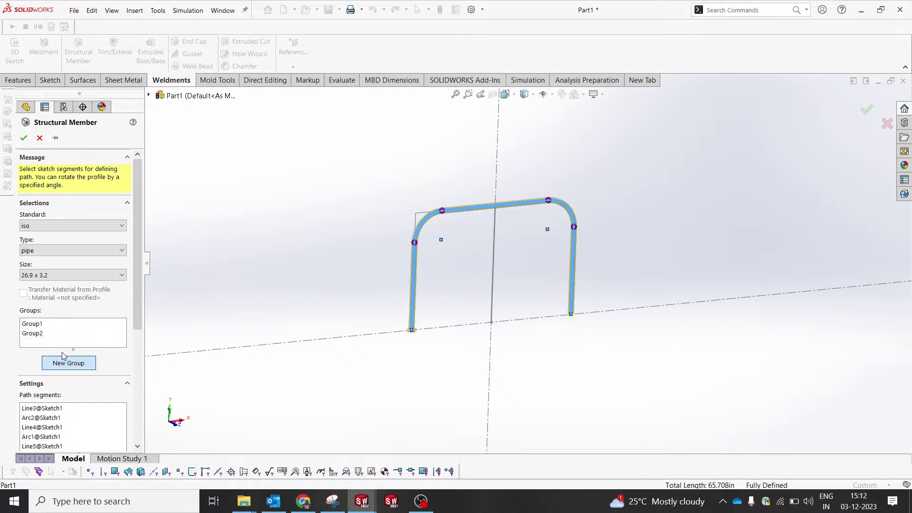
left_click(494, 222)
scroll(523, 252, "down", 5)
scroll(523, 252, "up", 5)
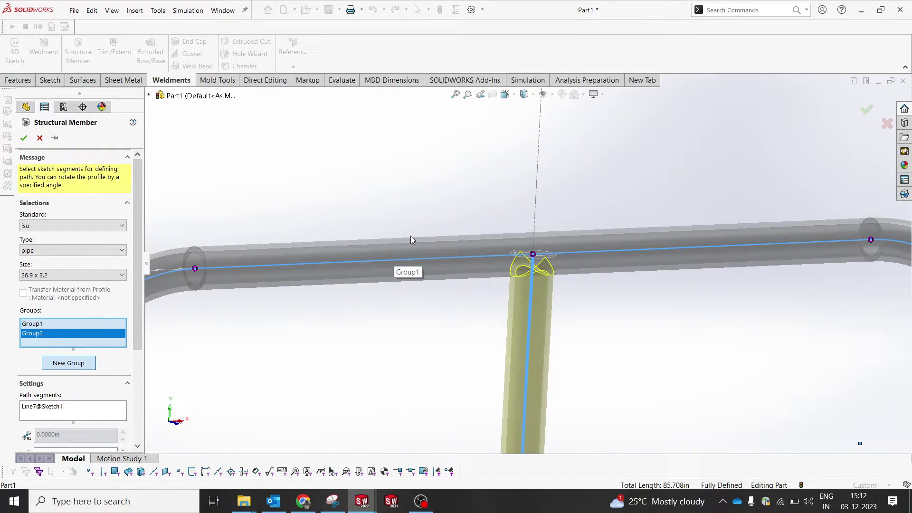
left_click(23, 138)
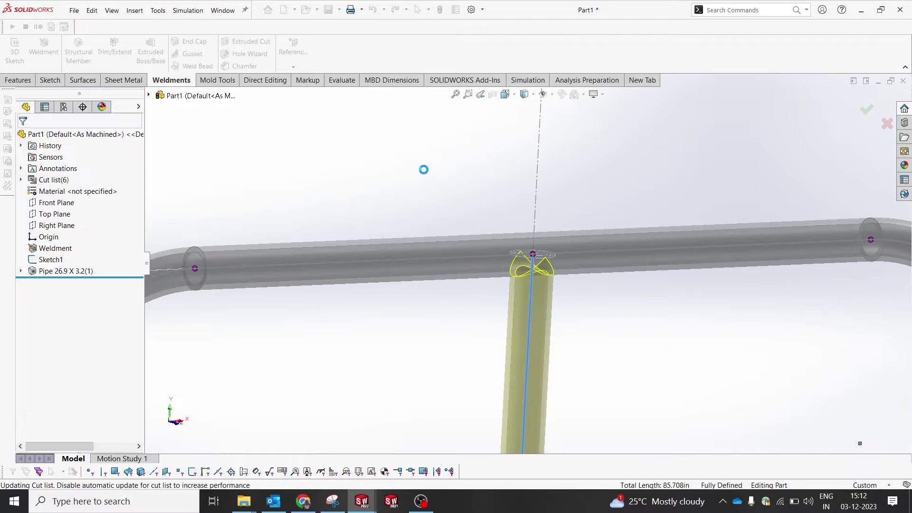
- Change the background scene to plain white
scroll(423, 169, "up", 5)
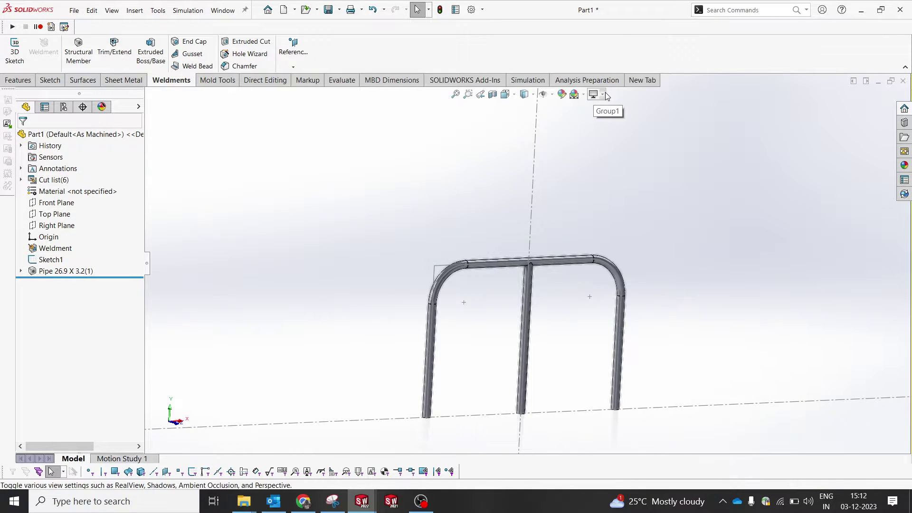
left_click(583, 95)
left_click(589, 122)
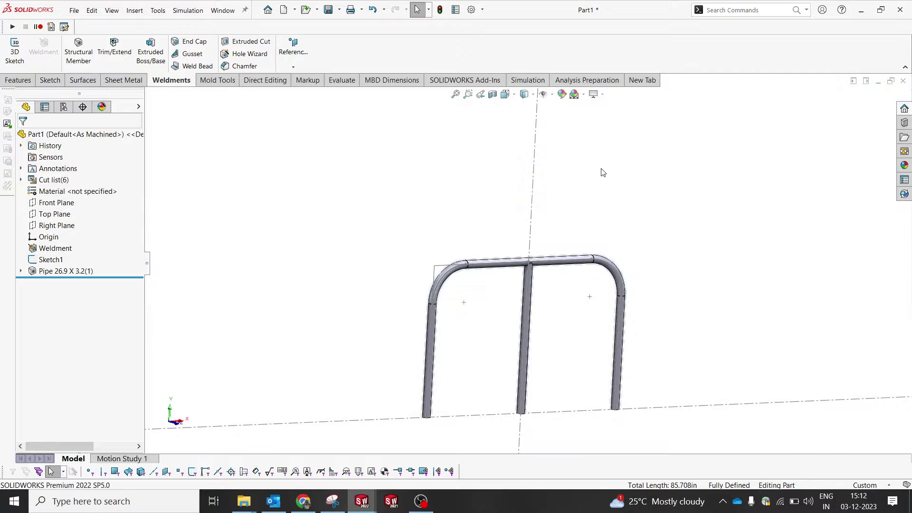
middle_click_drag(602, 172, 583, 192)
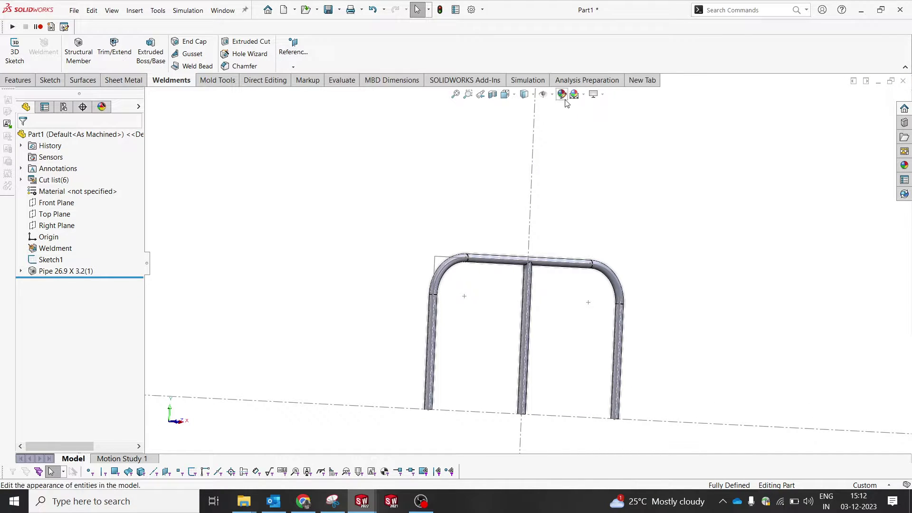
left_click(543, 94)
middle_click_drag(551, 204, 566, 249)
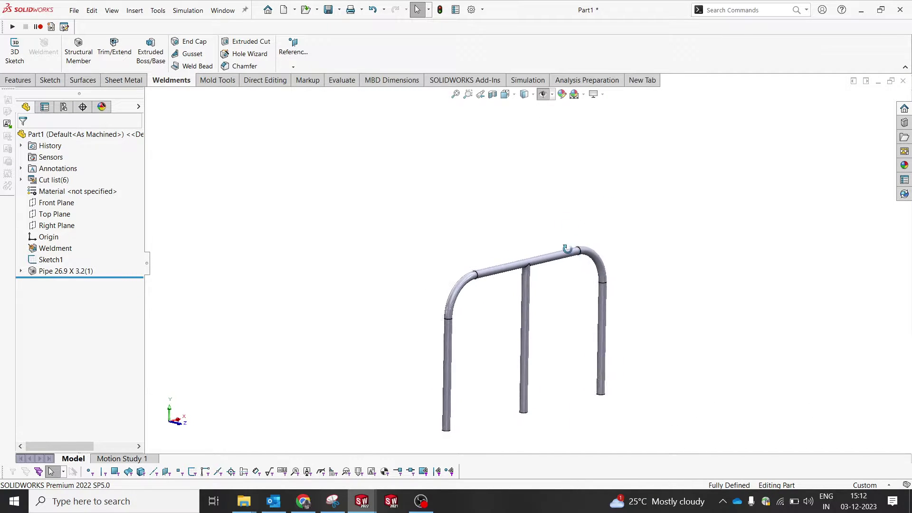
scroll(514, 362, "up", 2)
scroll(513, 362, "down", 2)
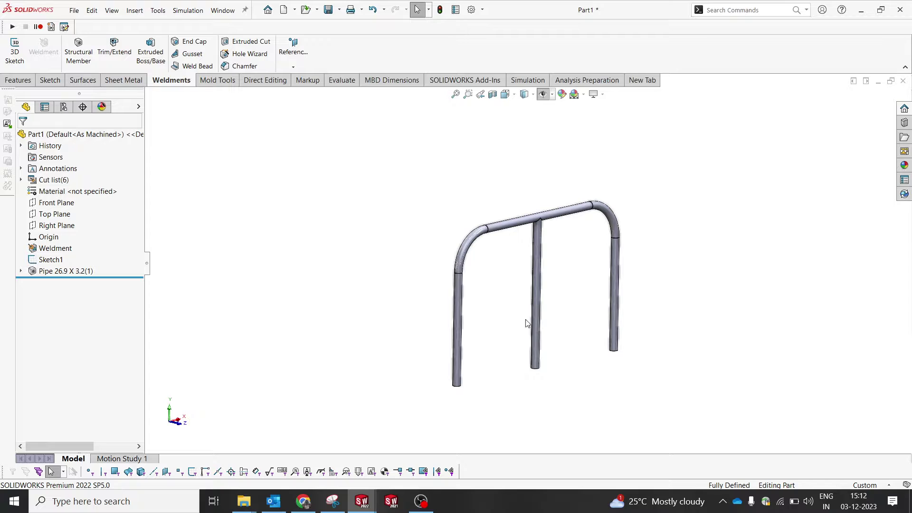
left_click(544, 94)
- Turn off the display of sketches and show the temporary axes of the pipes
left_click(552, 94)
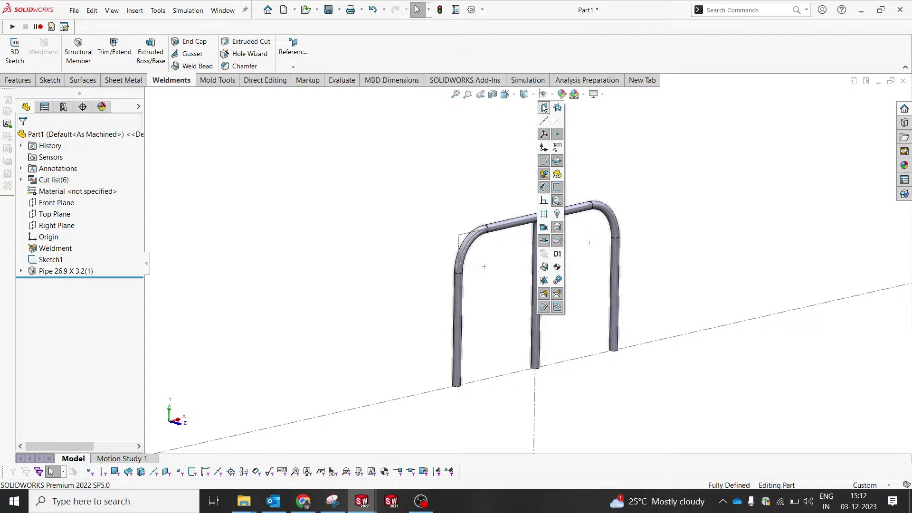
left_click(557, 189)
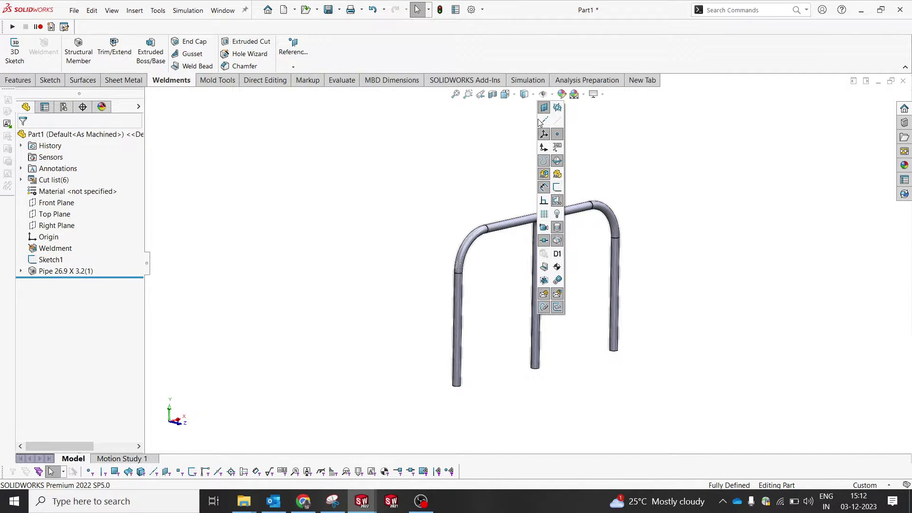
mouse_move(658, 192)
middle_mouse_down()
mouse_move(554, 268)
mouse_move(559, 277)
middle_mouse_up()
scroll(559, 278, "up", 2)
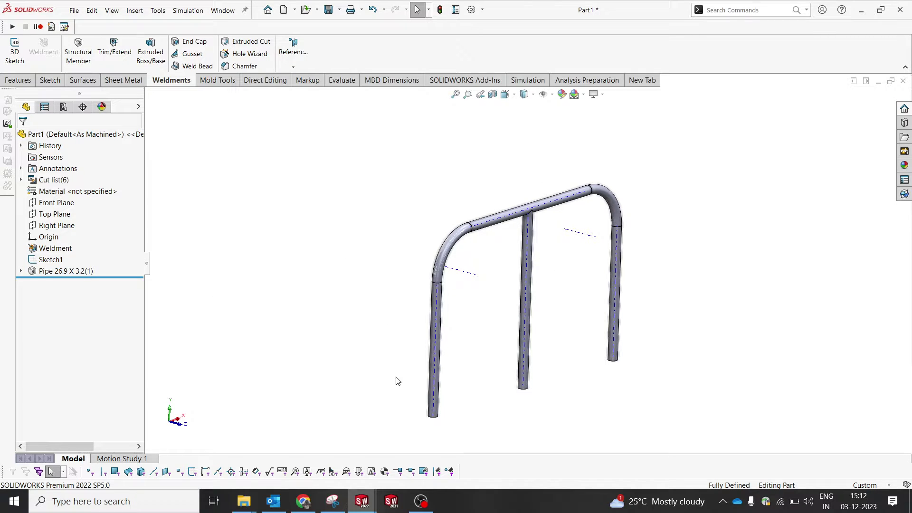
- Combine the two outer legs, both bends and the top pipe into one body with the Add operation
left_click(10, 81)
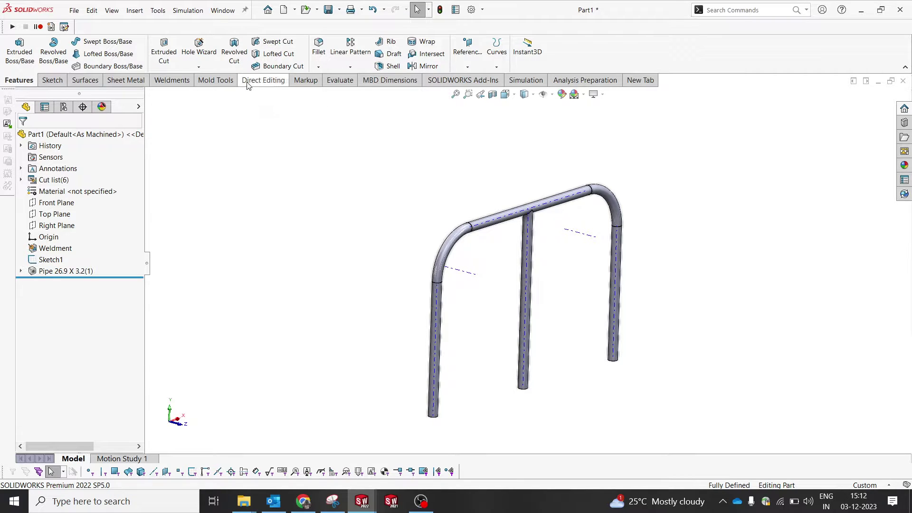
left_click(262, 81)
left_click(258, 47)
left_click(435, 342)
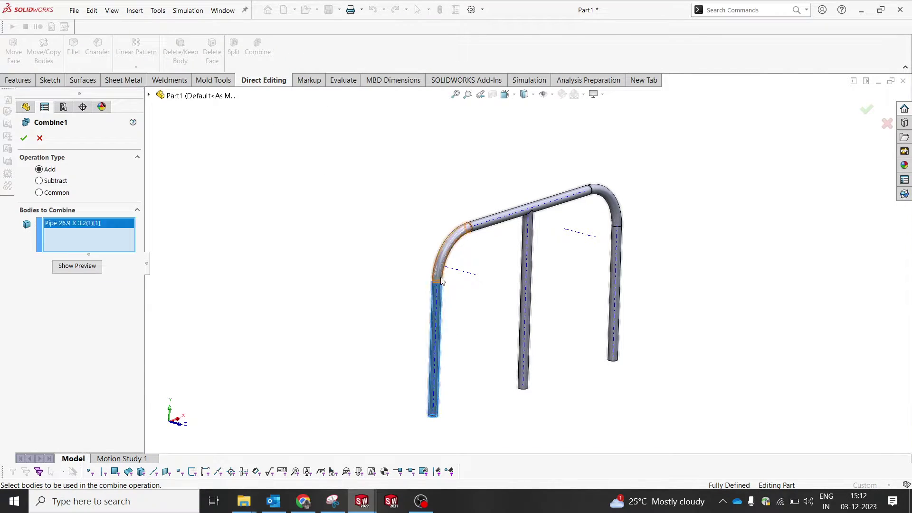
left_click(444, 273)
left_click(511, 214)
left_click(612, 193)
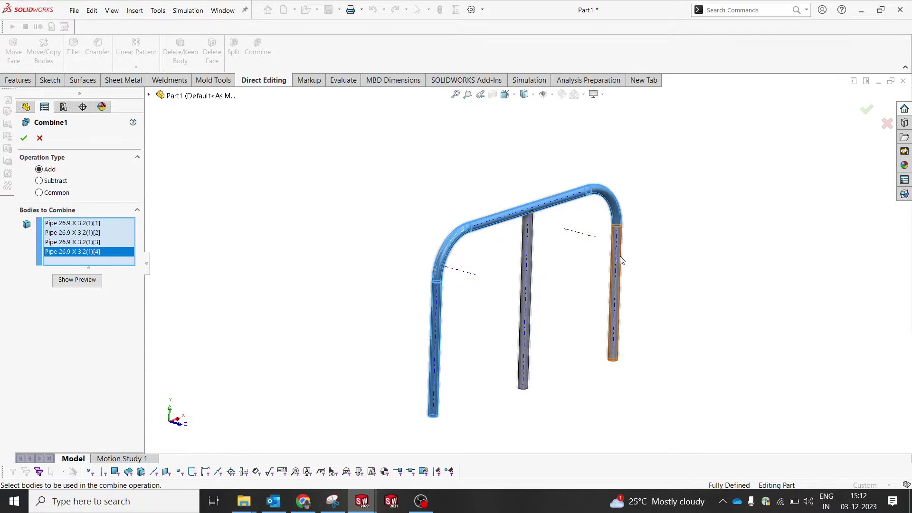
left_click(620, 257)
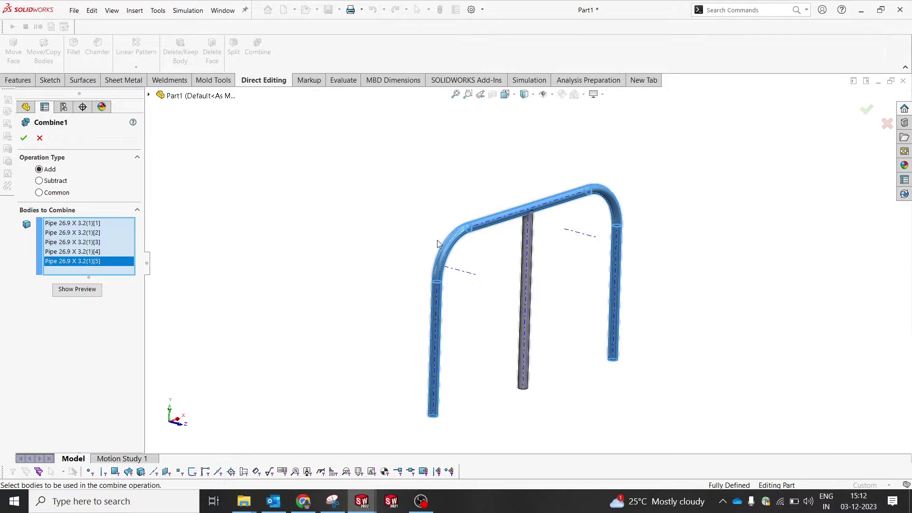
left_click(23, 138)
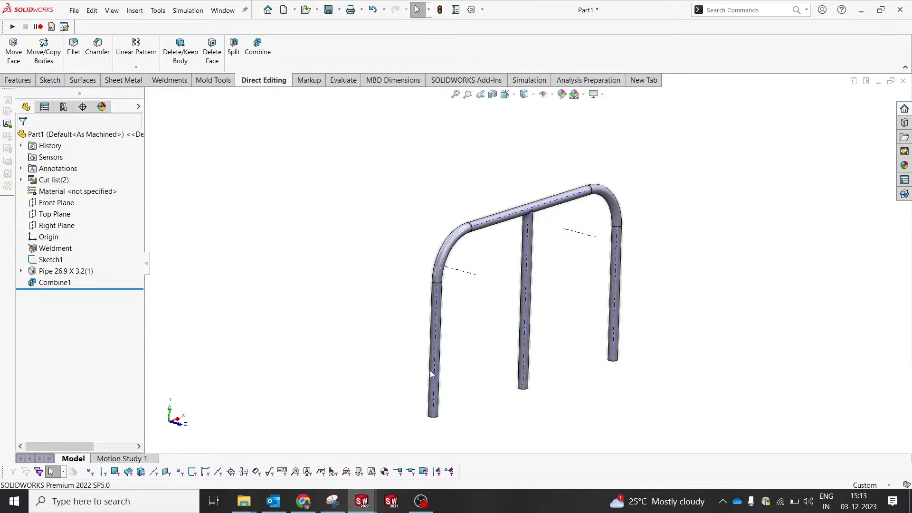
- Rotate the combined outer frame by -15 degrees about the top pipe's temporary axis with Move/Copy Body
left_click(44, 50)
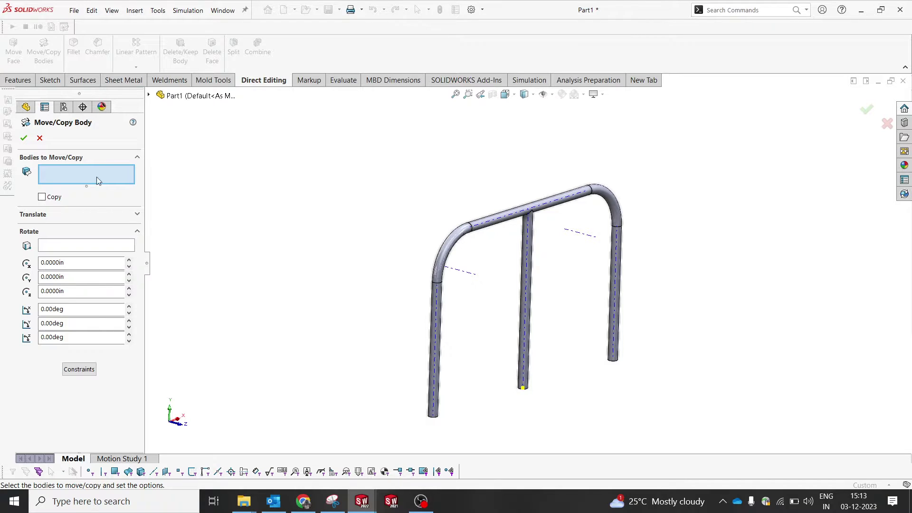
left_click(468, 240)
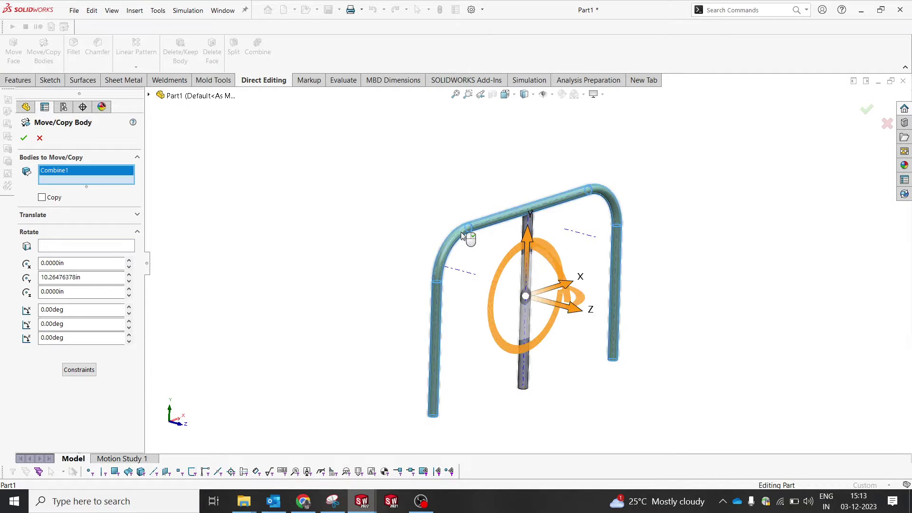
left_click(43, 250)
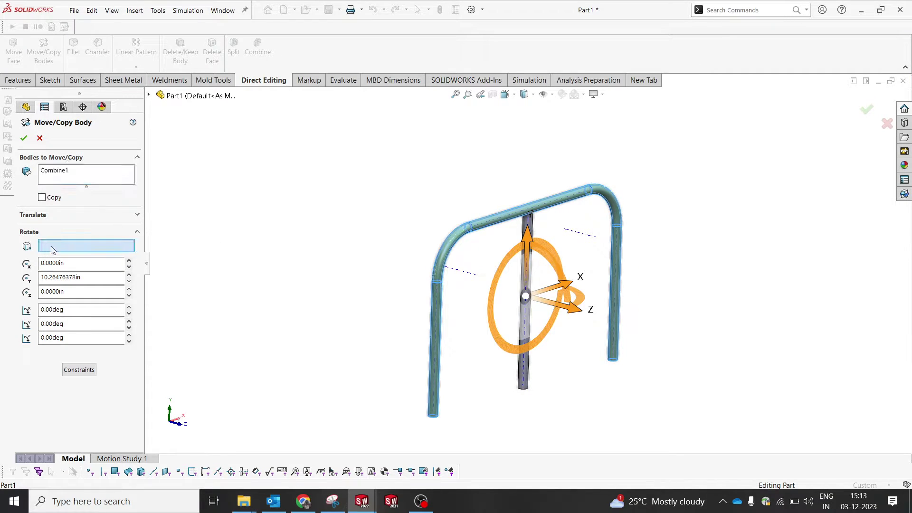
scroll(539, 215, "down", 5)
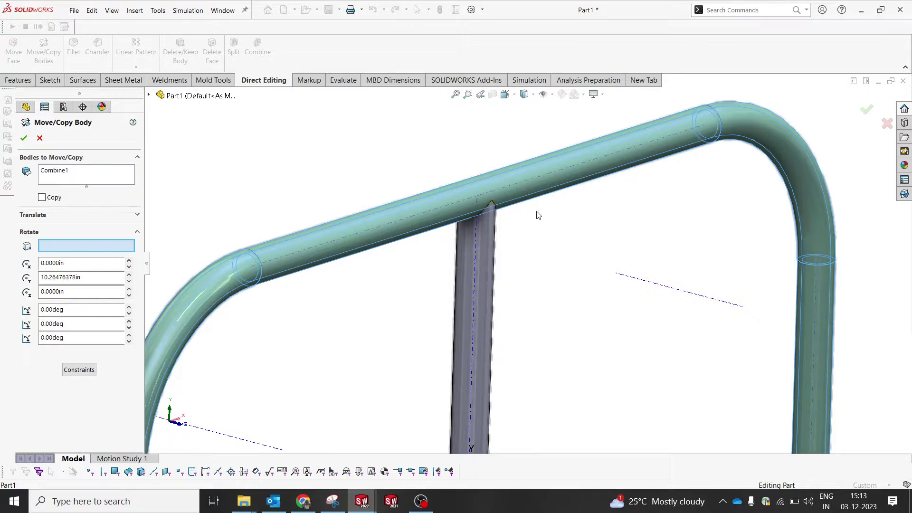
left_click(517, 187)
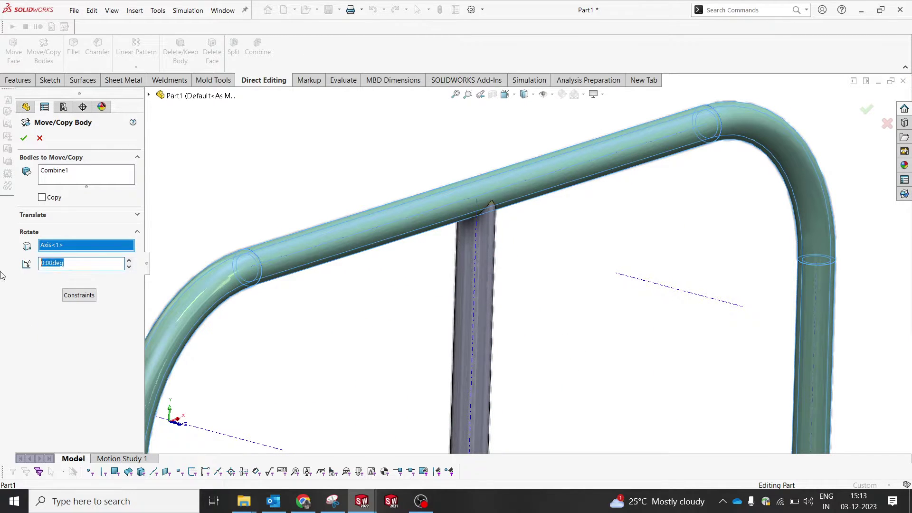
type("15")
key("Return")
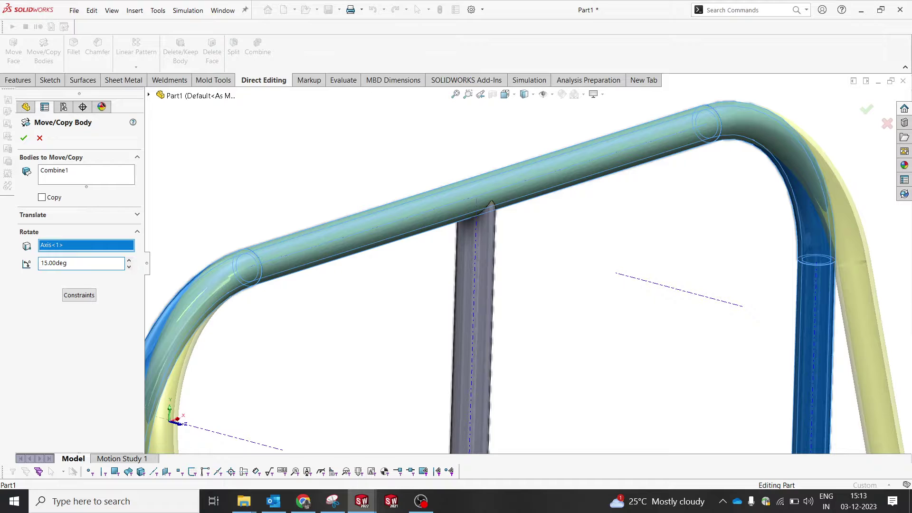
type("-")
key("Return")
scroll(475, 228, "up", 5)
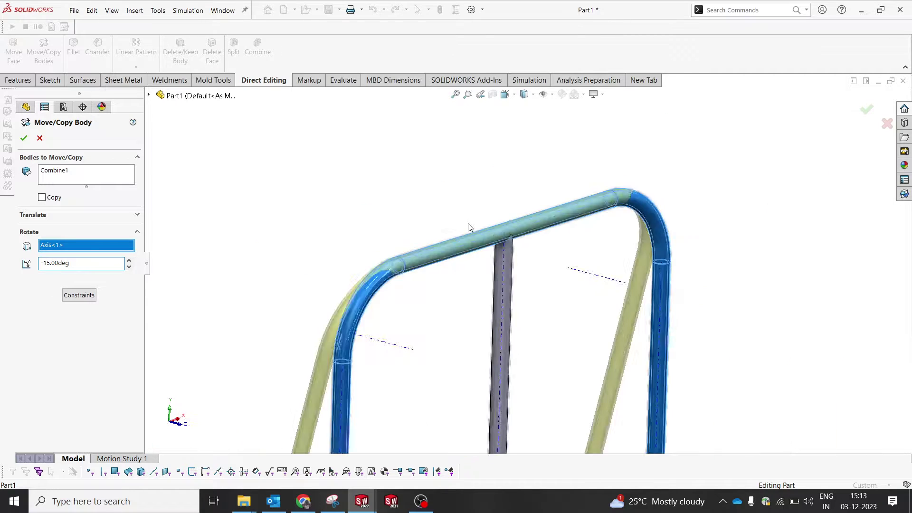
left_click(24, 138)
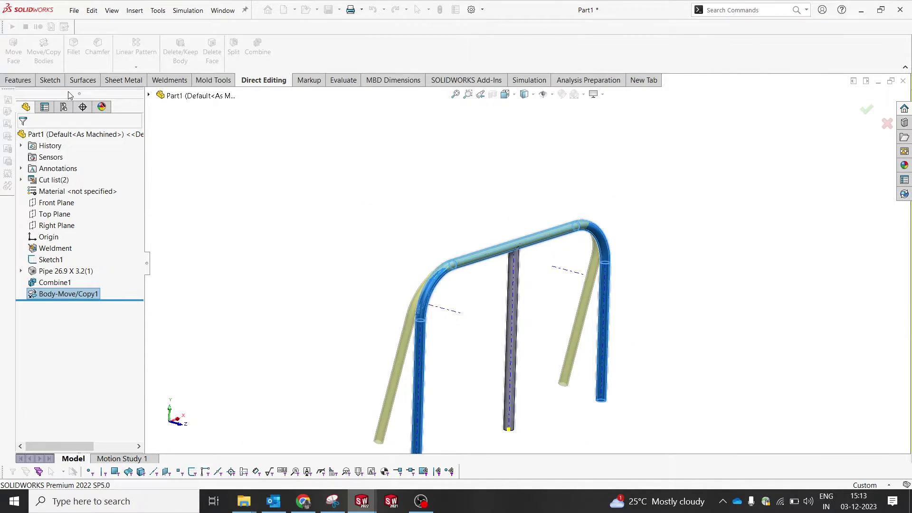
- Rotate the middle post by 15 degrees about the top pipe's temporary axis with Move/Copy Body
left_click(45, 52)
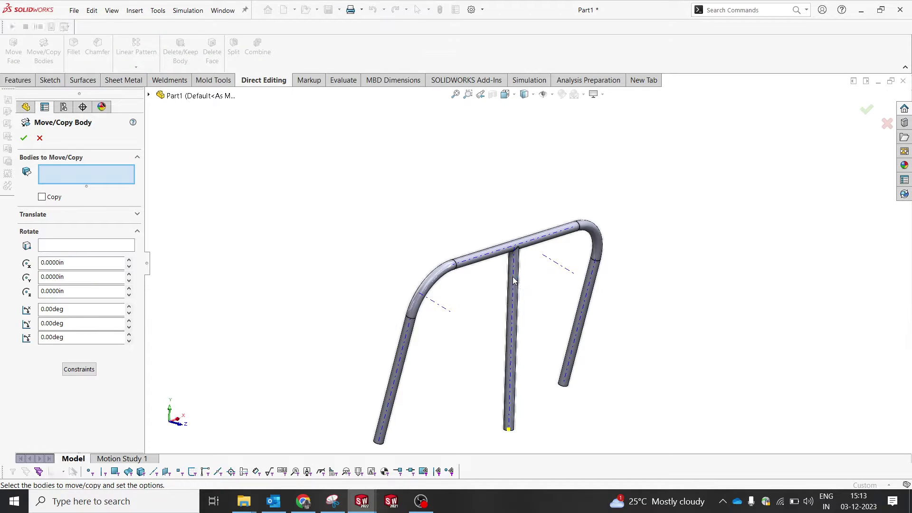
middle_click_drag(517, 283, 540, 268)
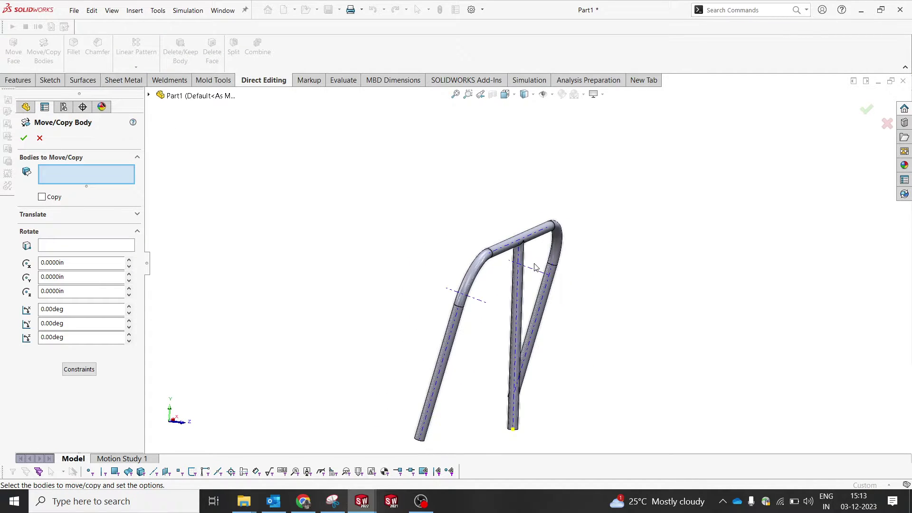
mouse_move(533, 267)
middle_mouse_down()
mouse_move(521, 261)
mouse_move(535, 230)
mouse_move(548, 270)
middle_mouse_up()
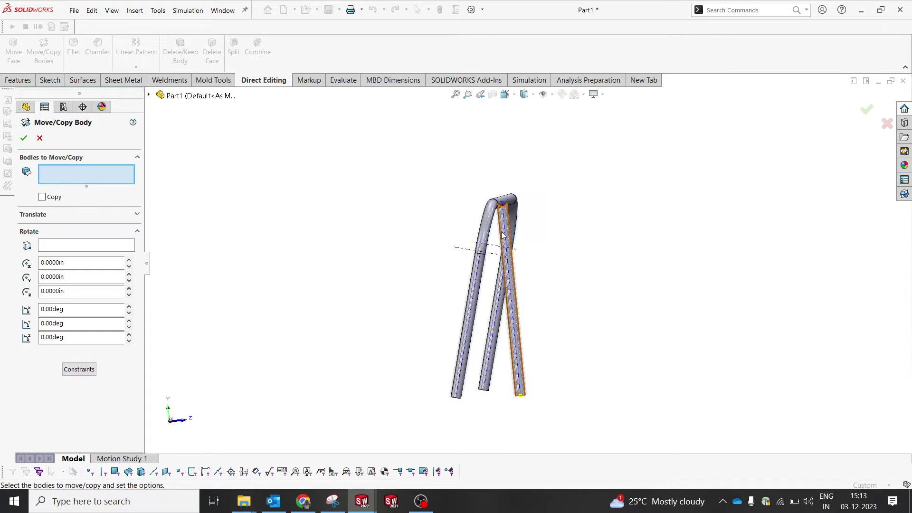
left_click(502, 234)
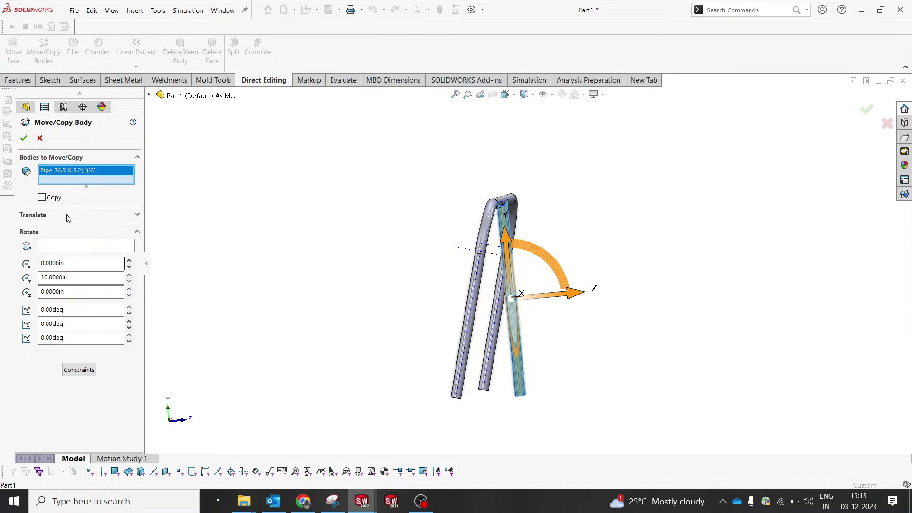
left_click(62, 247)
middle_click_drag(535, 241, 508, 213)
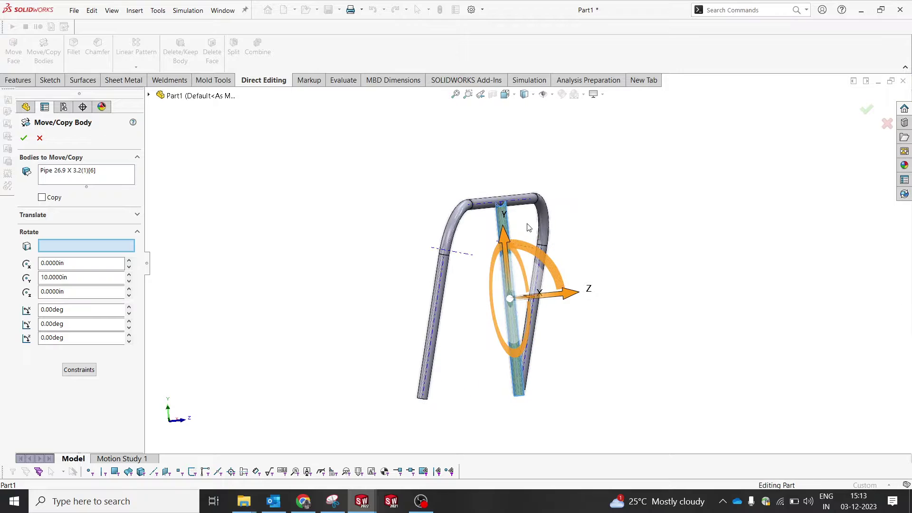
scroll(489, 196, "up", 3)
left_click(477, 205)
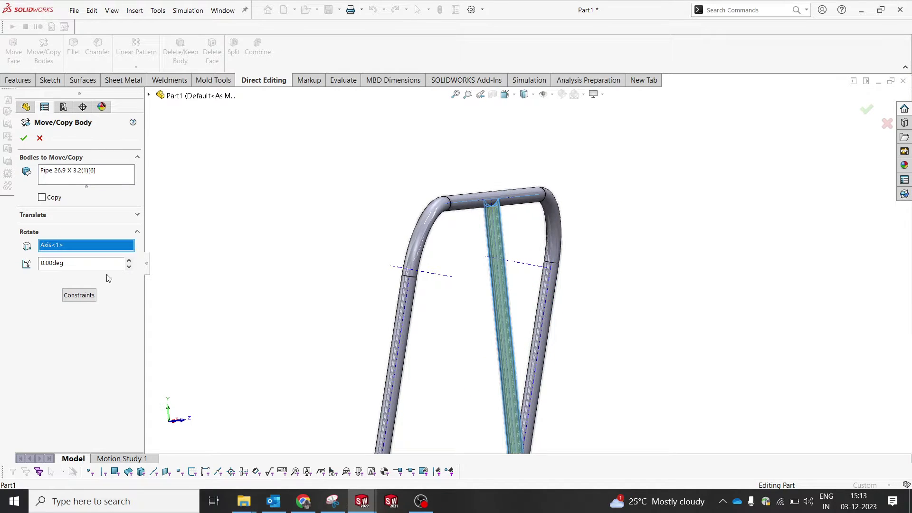
key("Return")
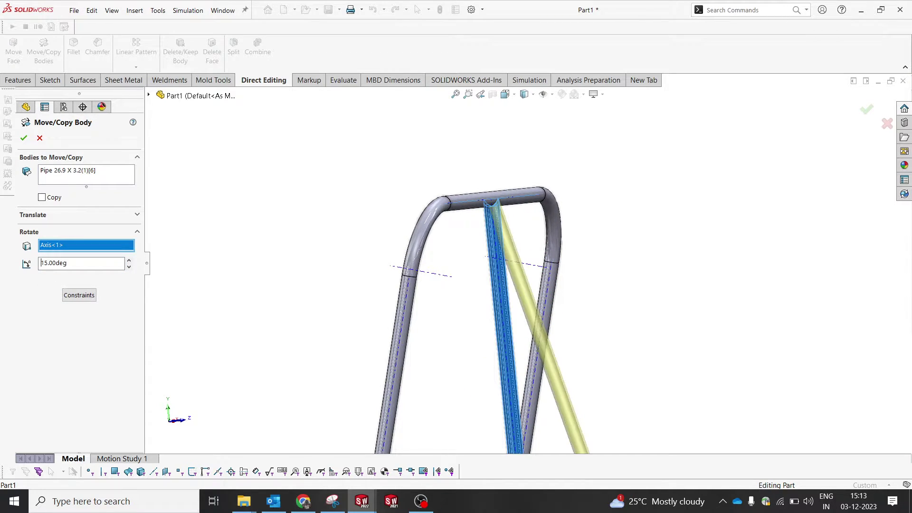
key("Return")
- Check the stand's lean in the Left view and turn off the display of temporary axes
scroll(398, 231, "up", 4)
key("space")
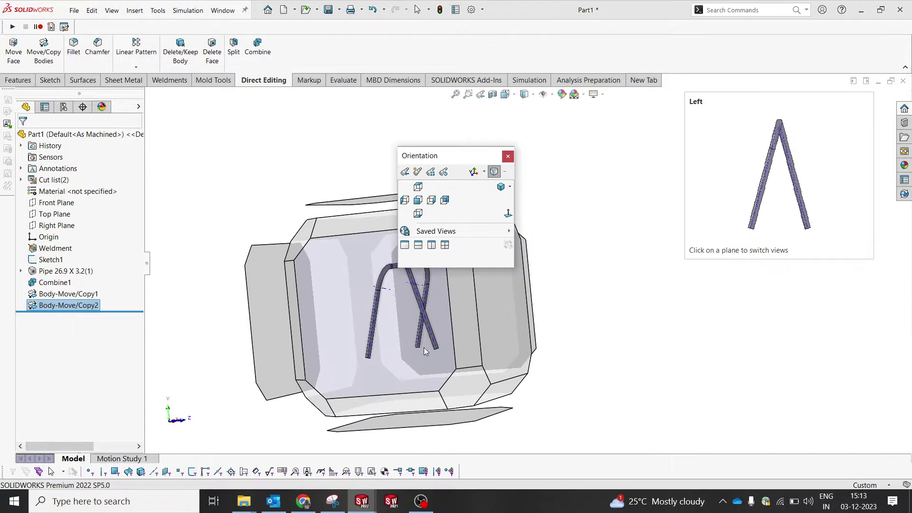
left_click(381, 327)
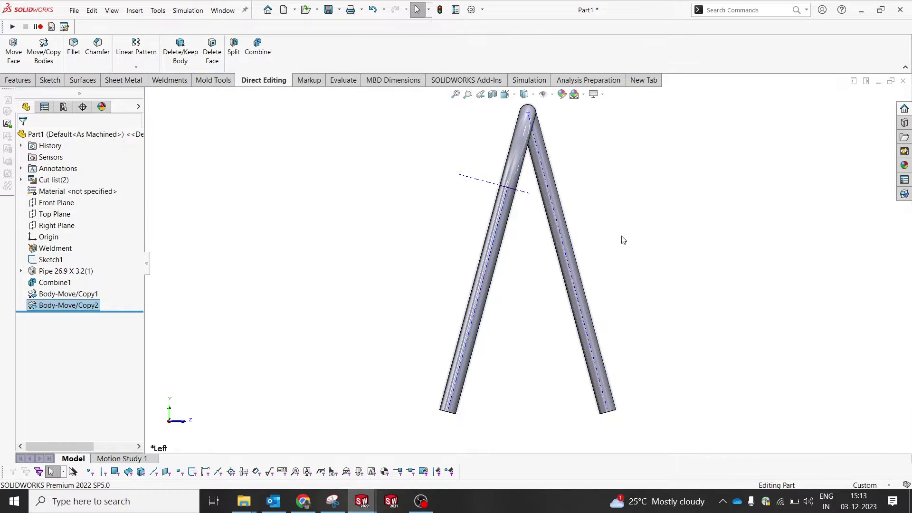
left_click(544, 94)
scroll(647, 200, "up", 3)
middle_click_drag(641, 209, 528, 249)
left_click(354, 206)
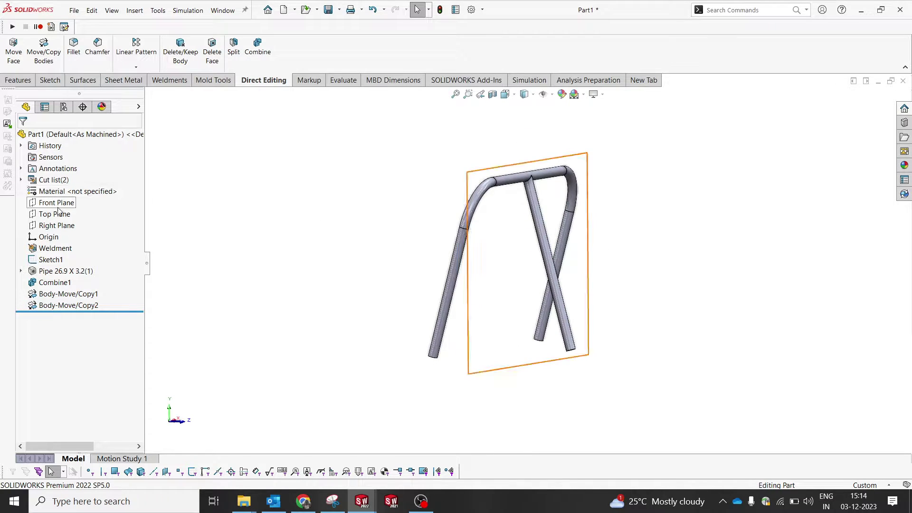
- Create a reference plane parallel to the Top Plane, offset 5 in below it with the flipped direction
left_click(59, 217)
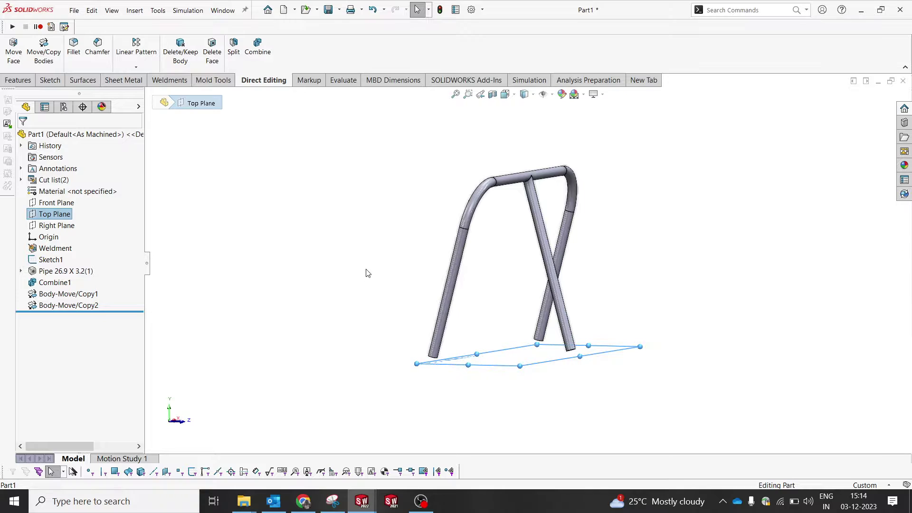
middle_click_drag(366, 273, 384, 276)
left_click(18, 80)
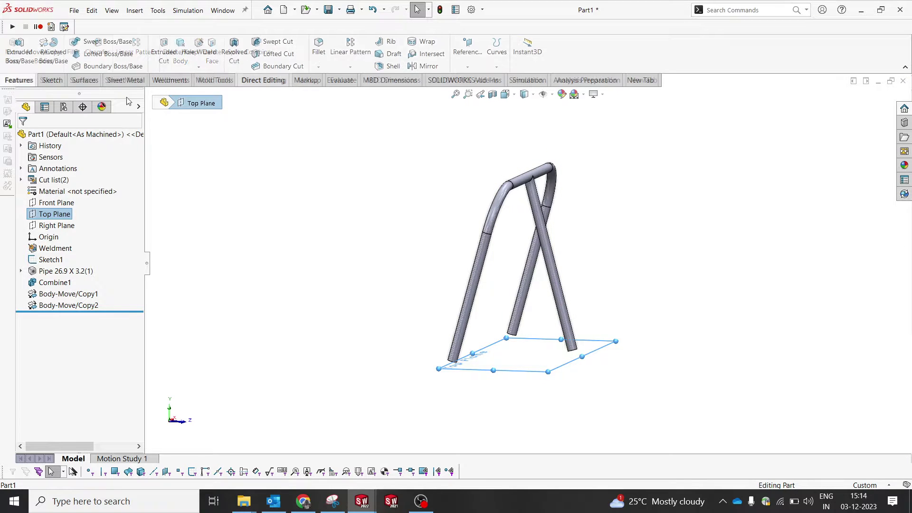
left_click(468, 54)
left_click(470, 83)
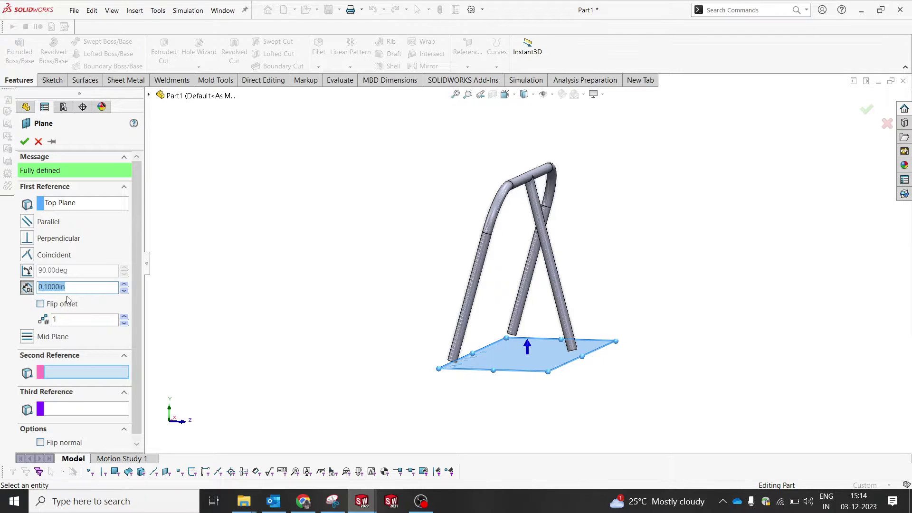
type("5.")
key("Return")
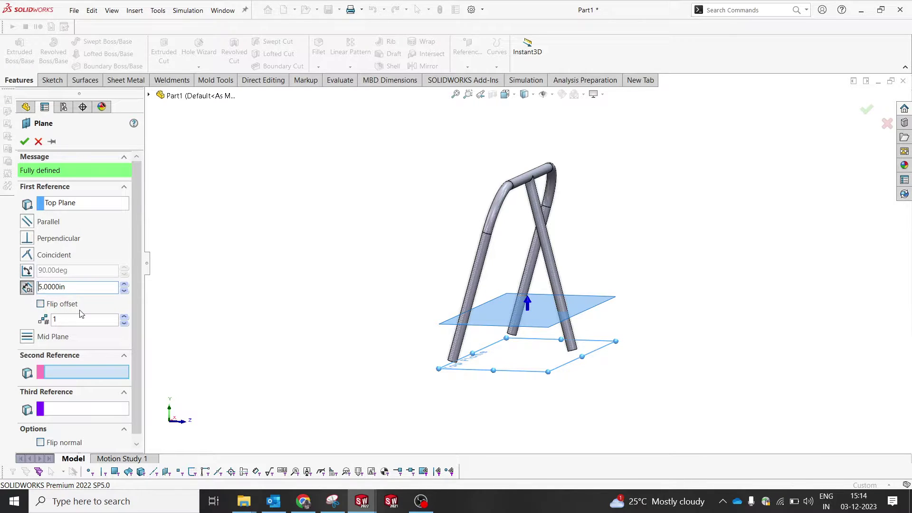
left_click(52, 303)
middle_click_drag(458, 343, 436, 356)
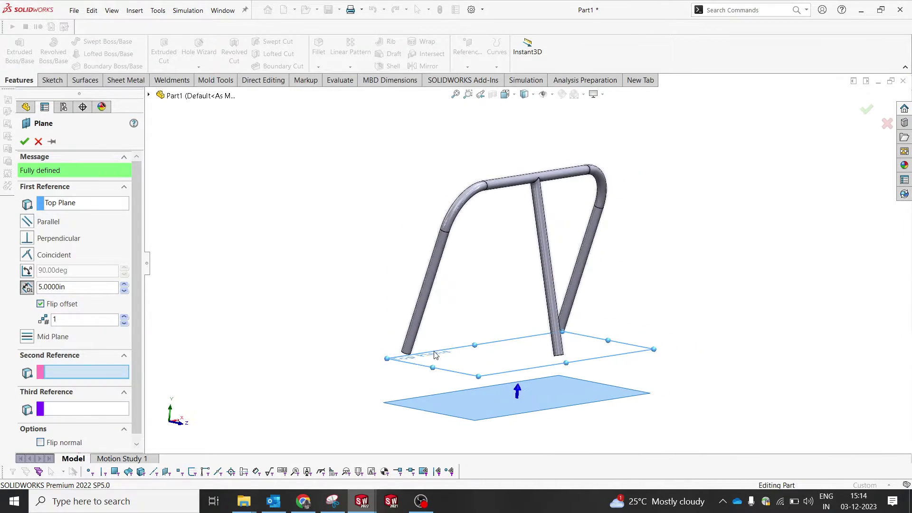
left_click(24, 143)
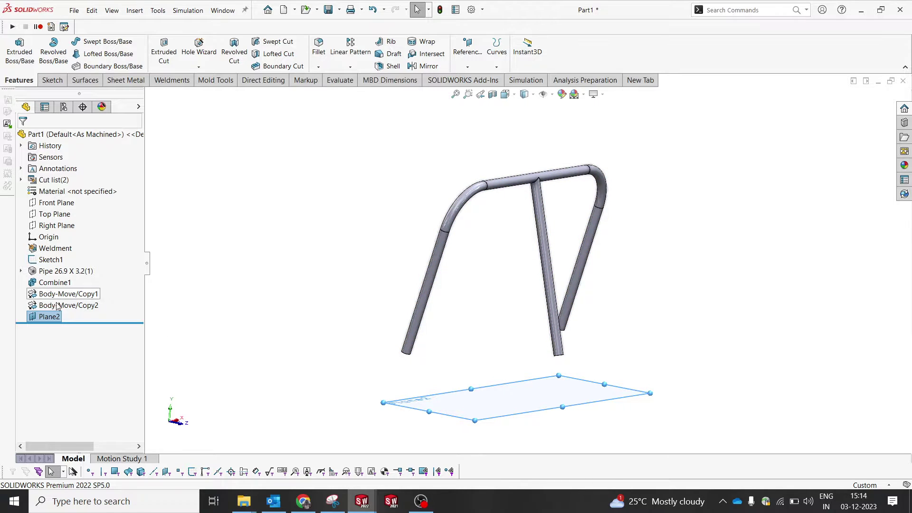
left_click(269, 297)
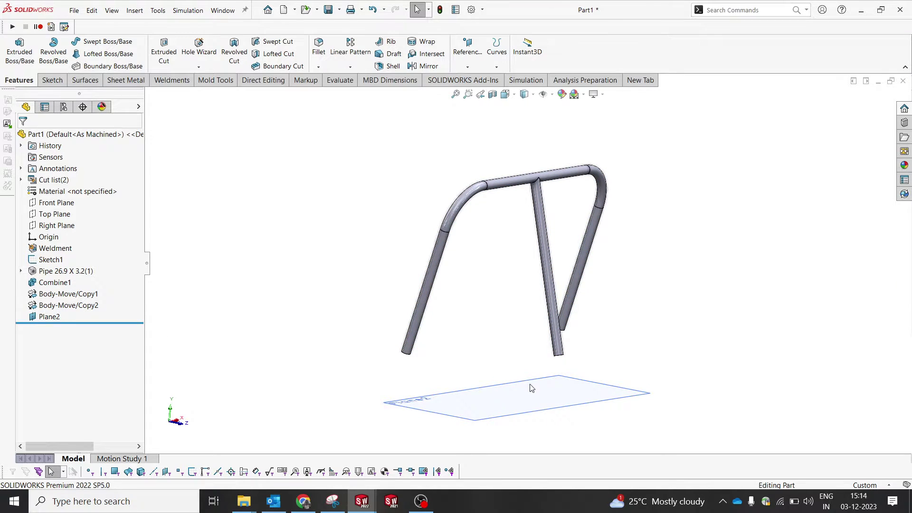
- Start a sketch on the bottom end face of one outer leg and convert that face's edge into it
middle_click_drag(524, 378, 481, 369)
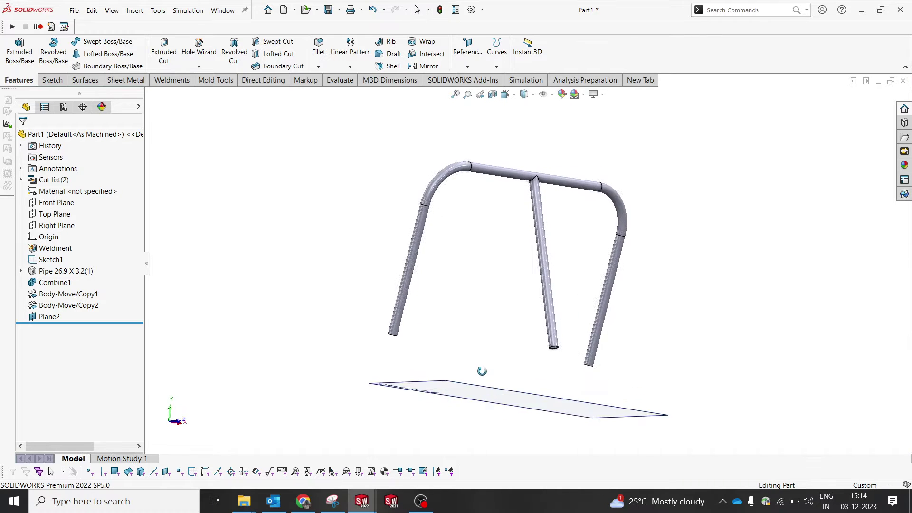
scroll(438, 340, "down", 5)
scroll(588, 255, "down", 8)
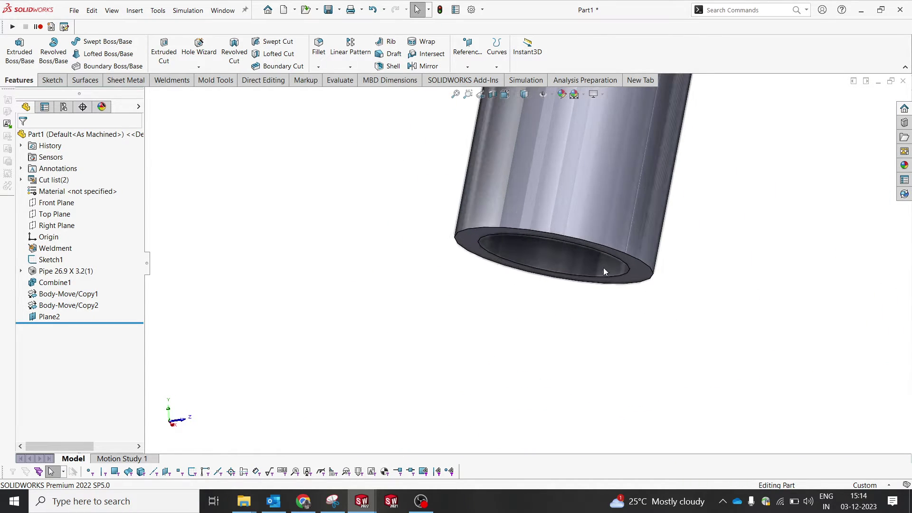
left_click(646, 272)
left_click(690, 242)
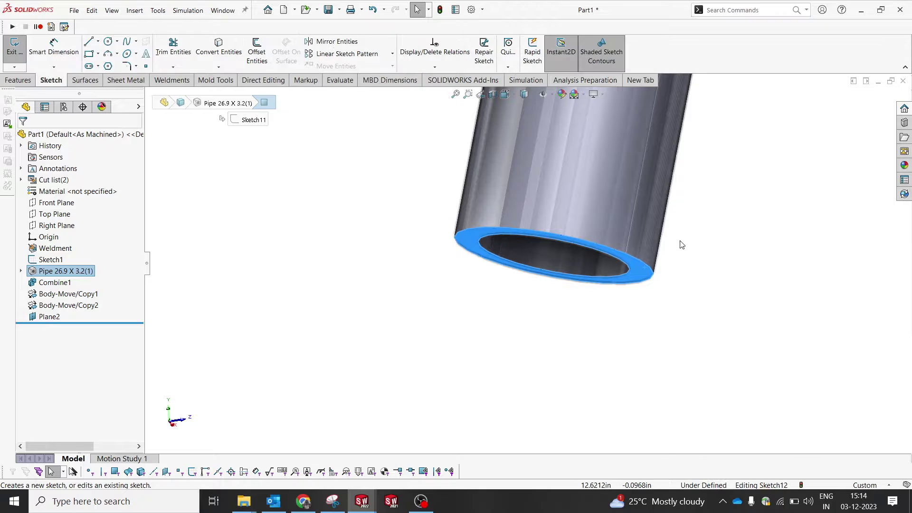
mouse_move(458, 208)
middle_mouse_down()
mouse_move(408, 252)
mouse_move(438, 271)
mouse_move(475, 375)
mouse_move(450, 379)
middle_mouse_up()
scroll(423, 266, "down", 5)
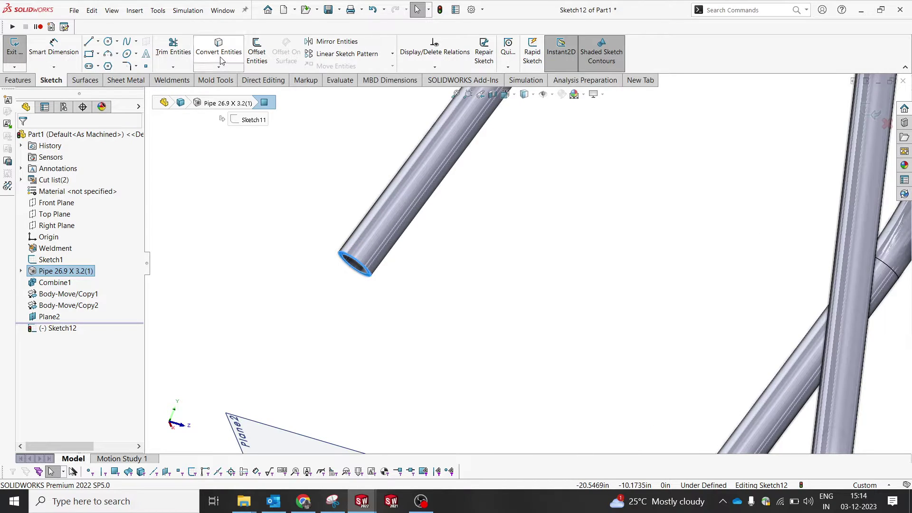
left_click(219, 59)
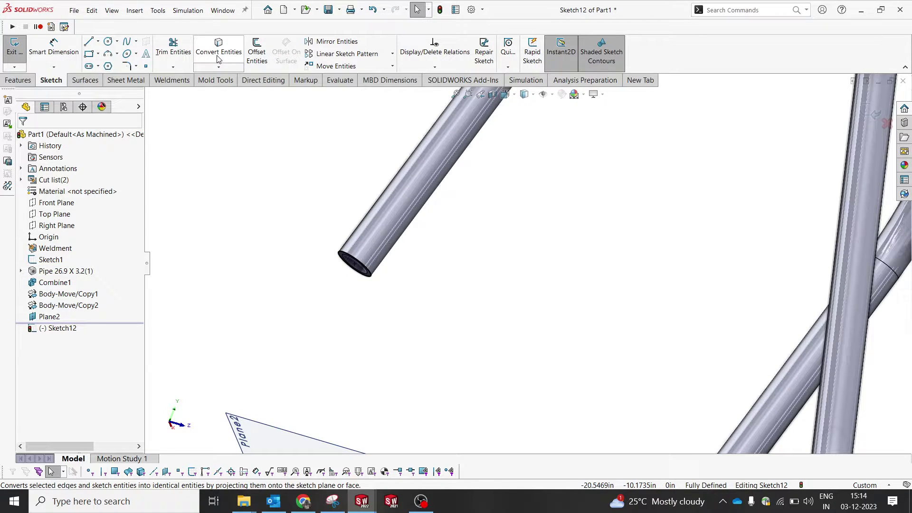
- Convert the bottom end face of the other outer leg into the same sketch
left_click(16, 81)
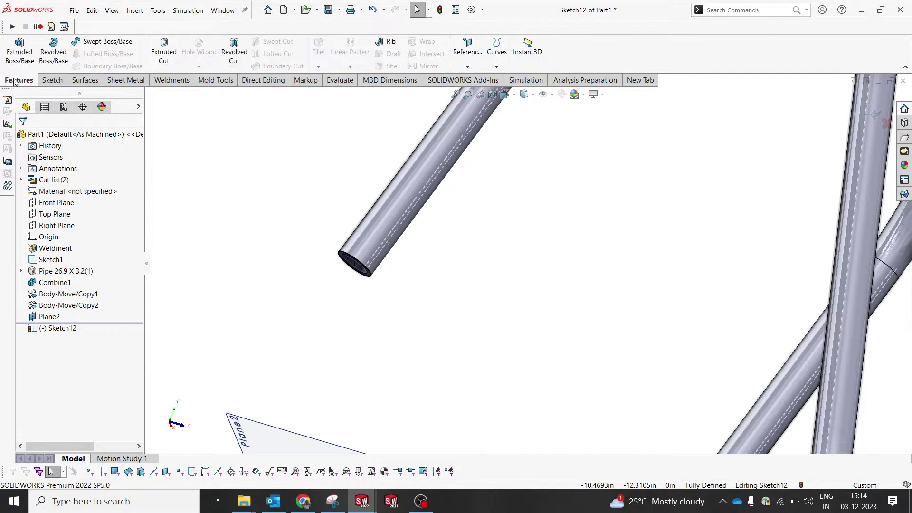
scroll(536, 346, "up", 5)
scroll(550, 366, "down", 6)
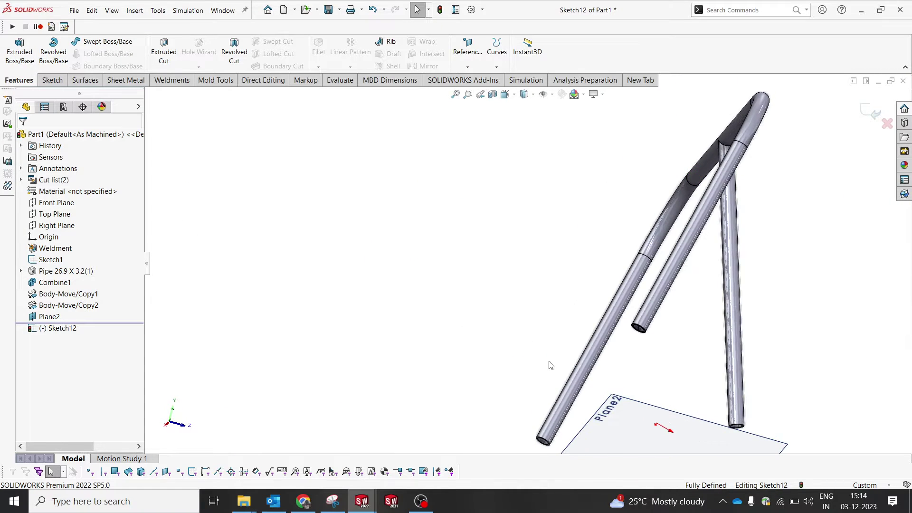
scroll(527, 395, "down", 4)
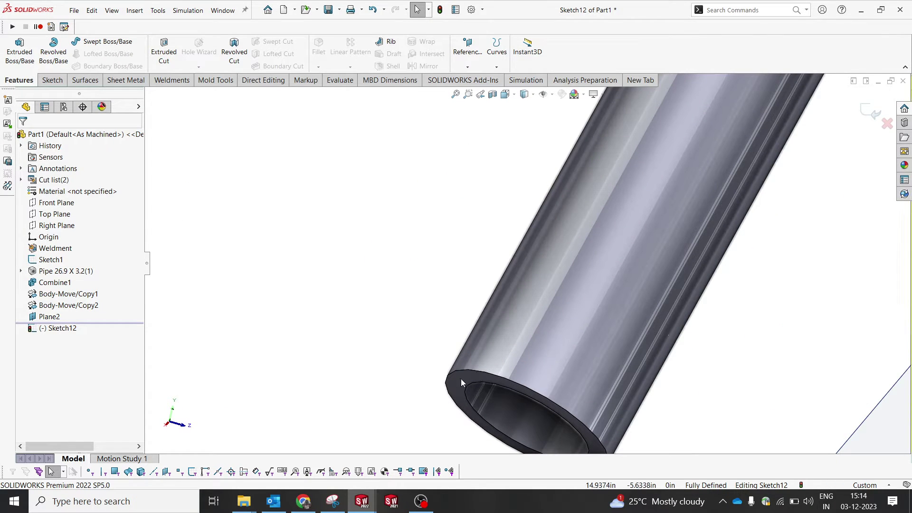
left_click(461, 378)
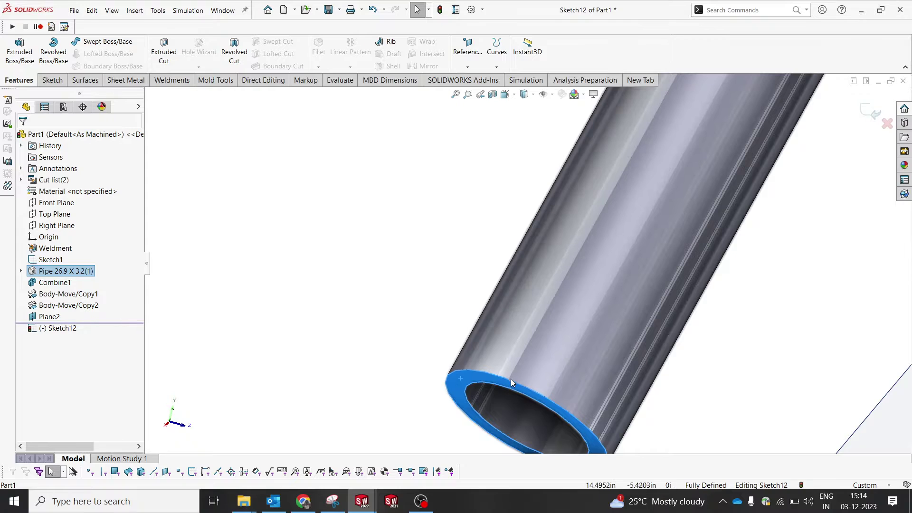
left_click(51, 81)
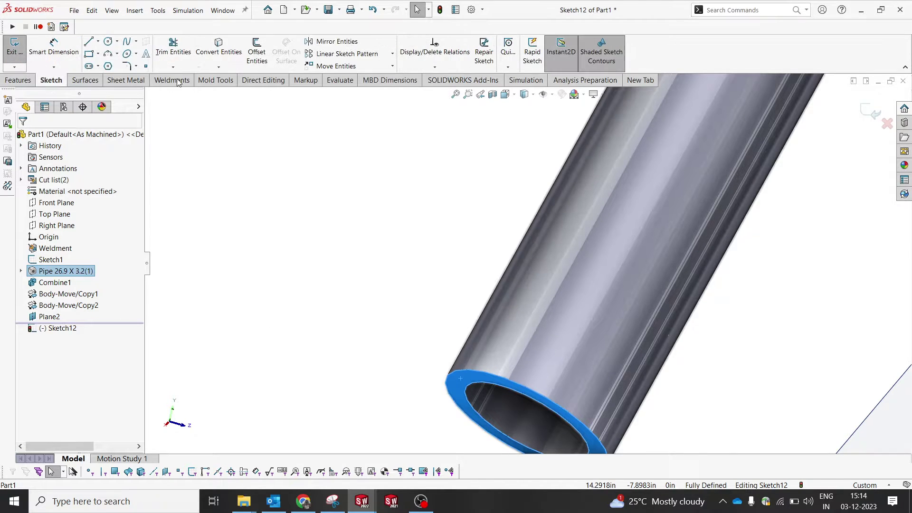
left_click(199, 64)
scroll(570, 273, "up", 5)
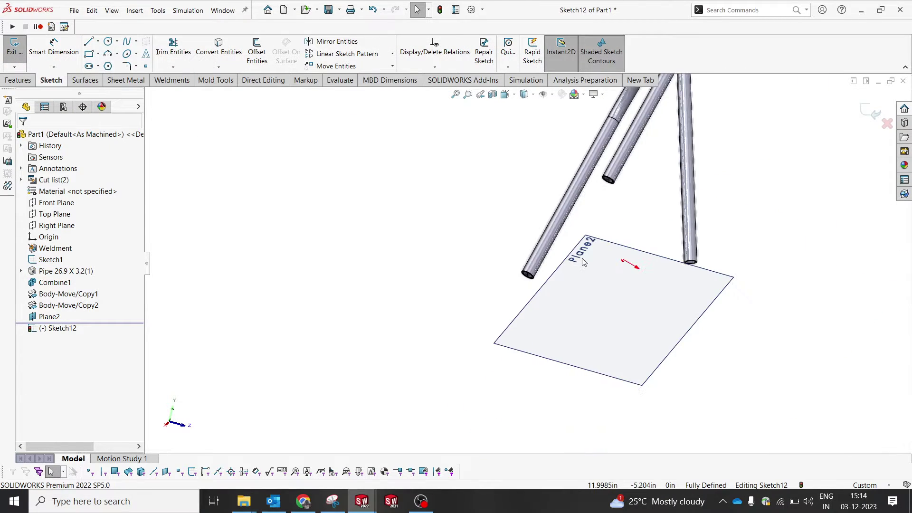
scroll(566, 223, "down", 5)
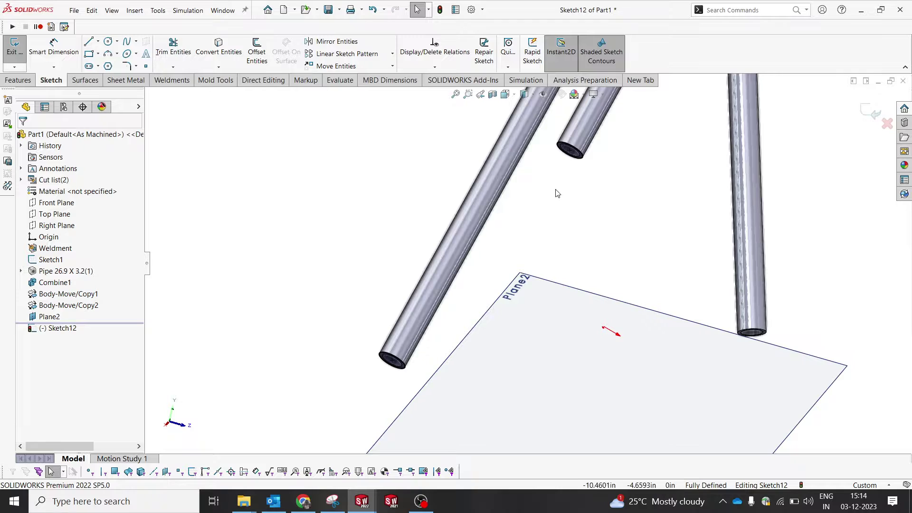
- Extrude the converted end profiles of both outer legs up to Plane2 as separate bodies, without merging the result
left_click(18, 80)
left_click(19, 52)
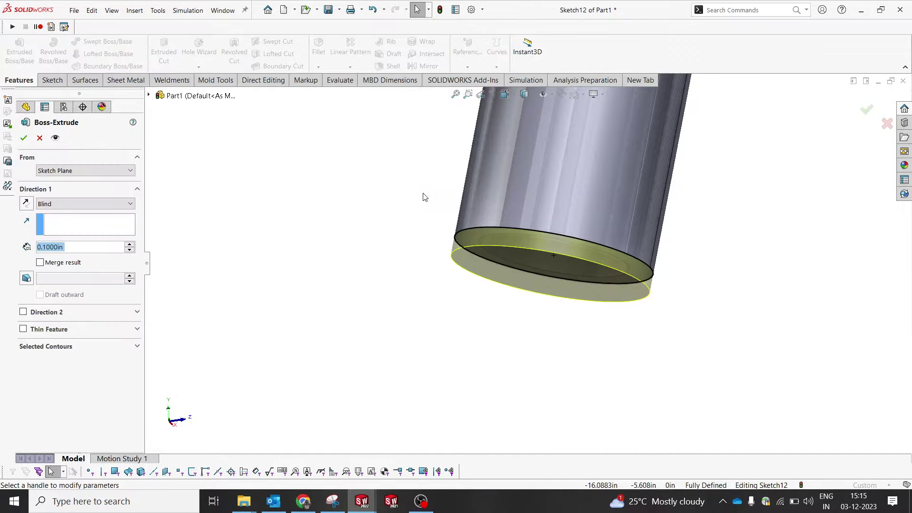
left_click(56, 203)
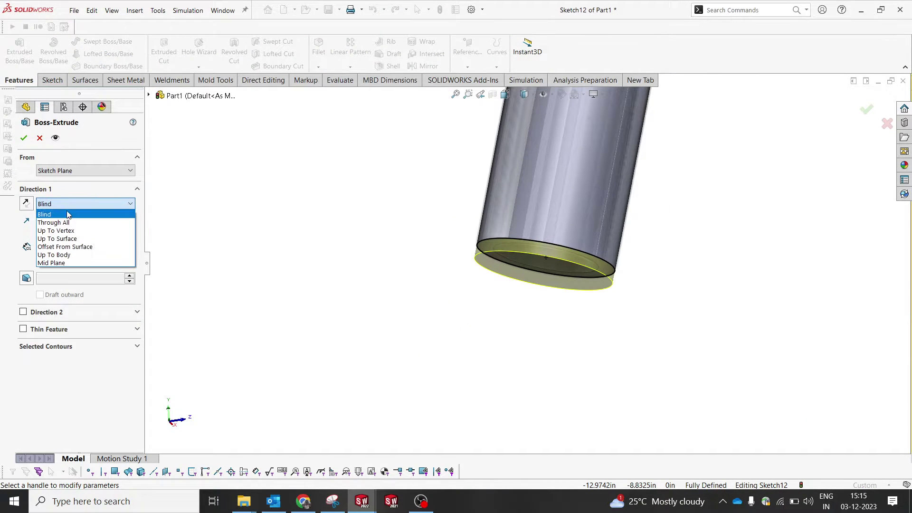
left_click(57, 238)
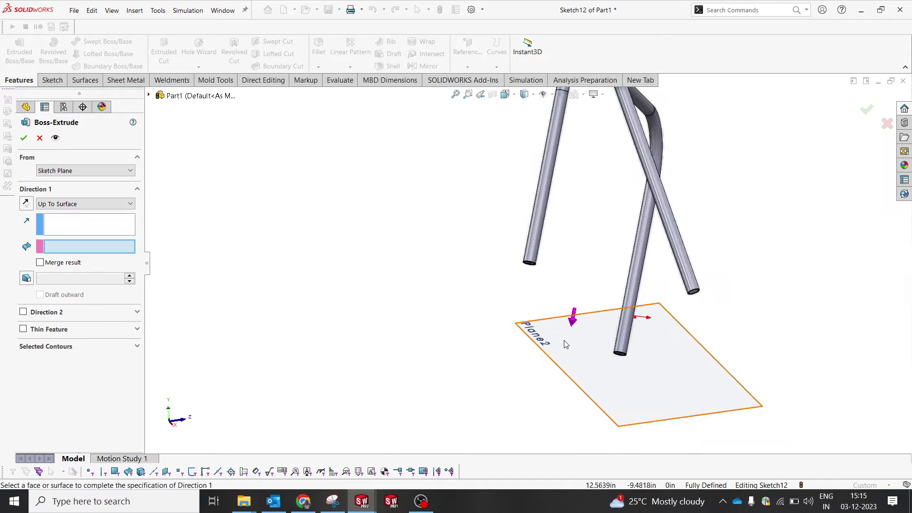
left_click(660, 438)
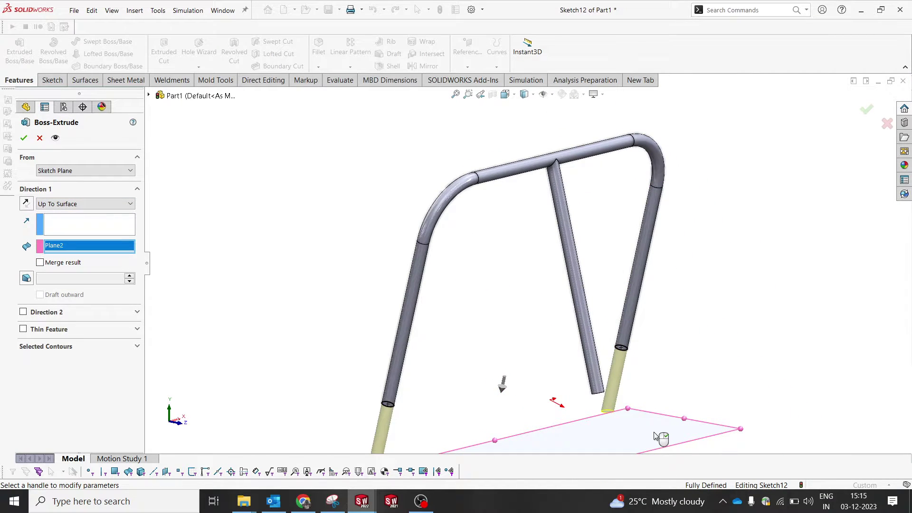
middle_click_drag(637, 427, 607, 391)
scroll(452, 369, "down", 6)
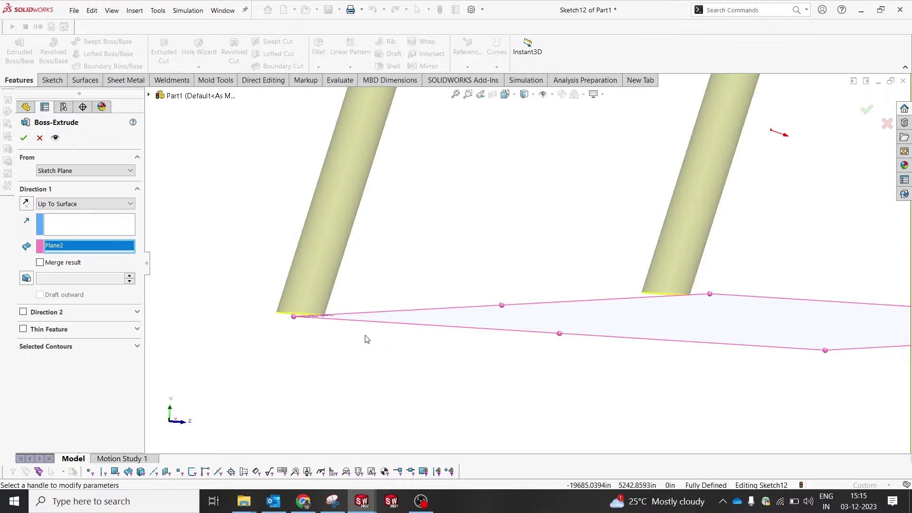
middle_click_drag(367, 339, 320, 320)
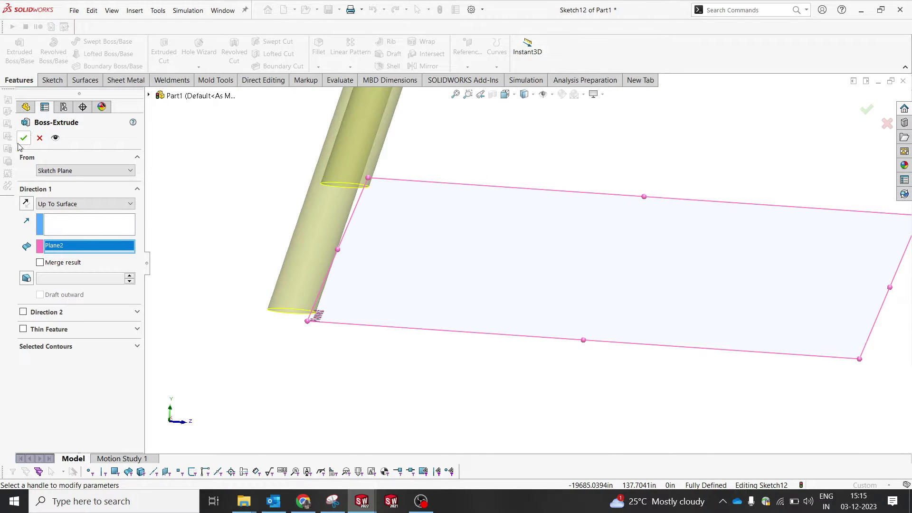
scroll(543, 263, "up", 5)
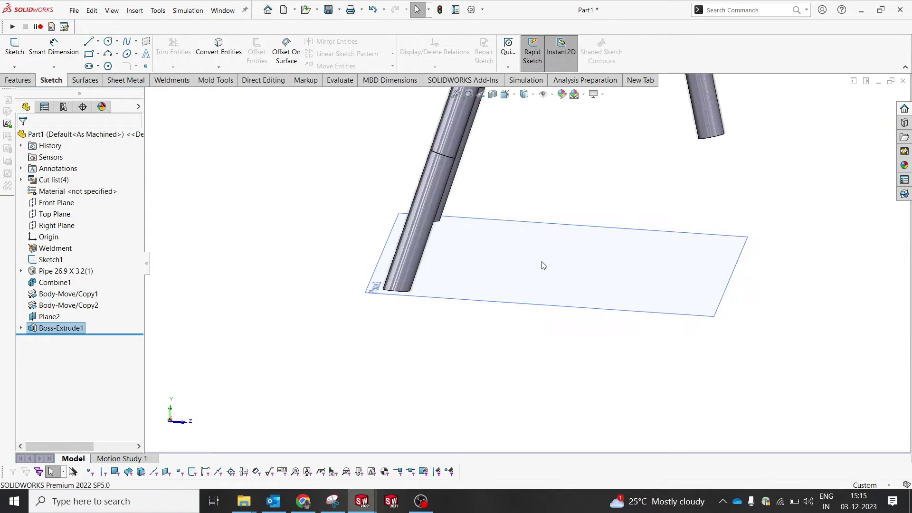
- Make the Pipe 26.9 X 3.2 structural member feature transparent
middle_click_drag(551, 203, 478, 269)
scroll(483, 214, "down", 5)
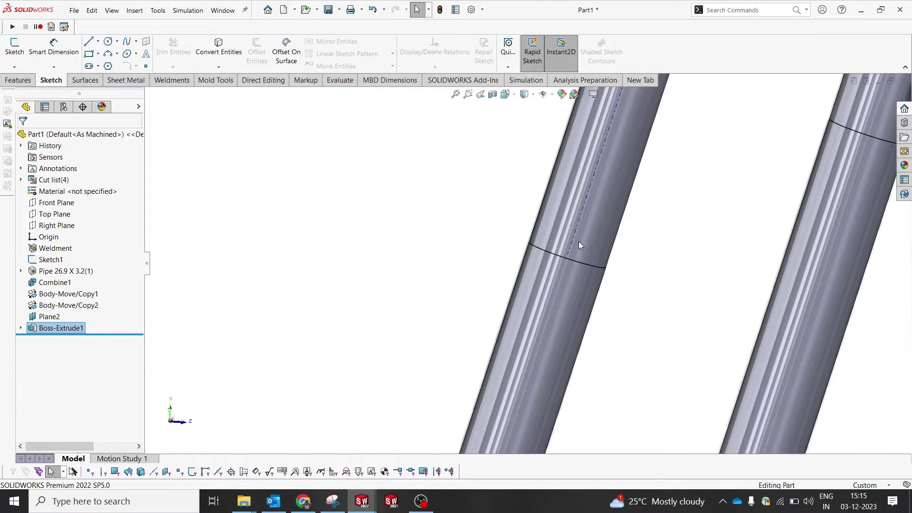
left_click(580, 246)
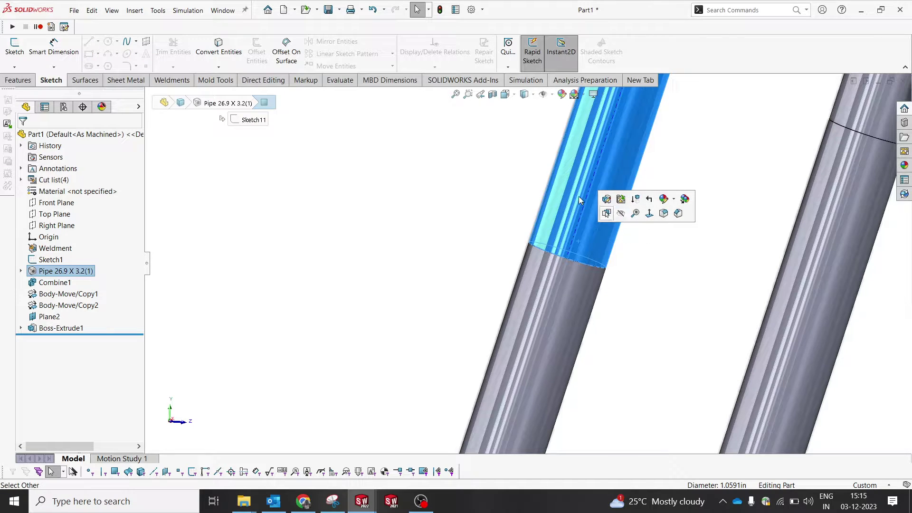
right_click(73, 271)
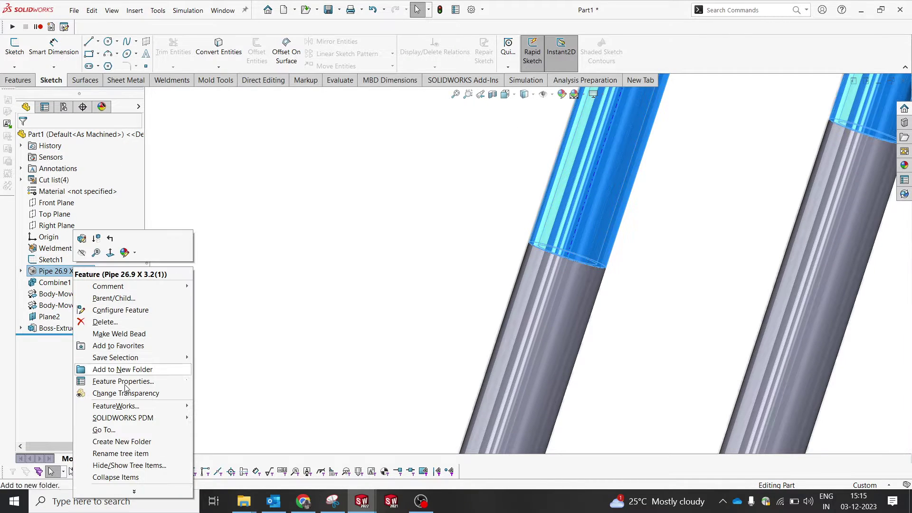
left_click(156, 378)
left_click(613, 291)
- Start a sketch on the upper end face of one leg extension, where it meets the pipe
scroll(567, 268, "down", 6)
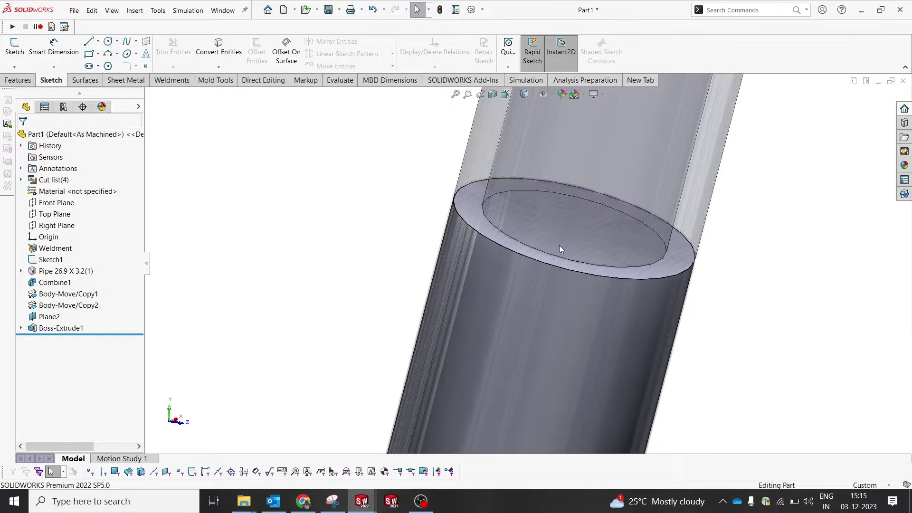
left_click(535, 222)
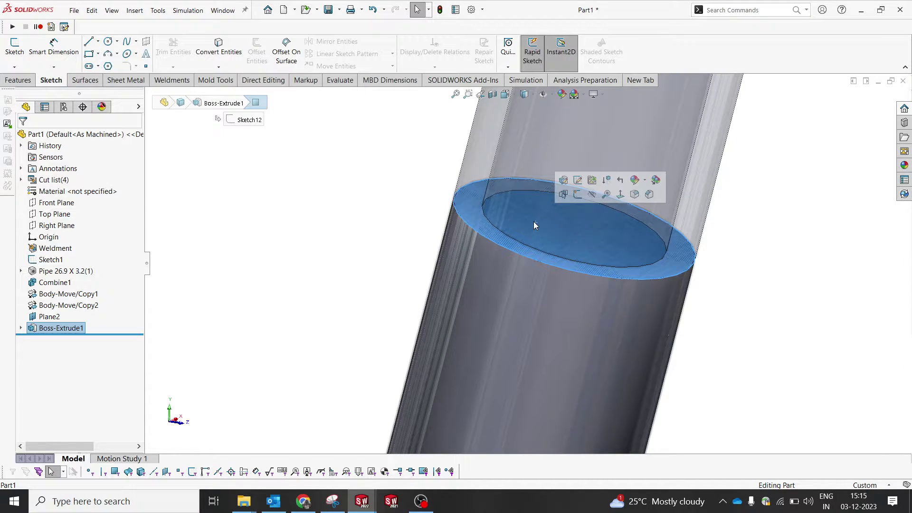
left_click(560, 202)
mouse_move(499, 218)
middle_mouse_down()
mouse_move(379, 166)
mouse_move(431, 135)
middle_mouse_up()
scroll(360, 234, "down", 2)
scroll(353, 322, "down", 4)
scroll(410, 300, "up", 6)
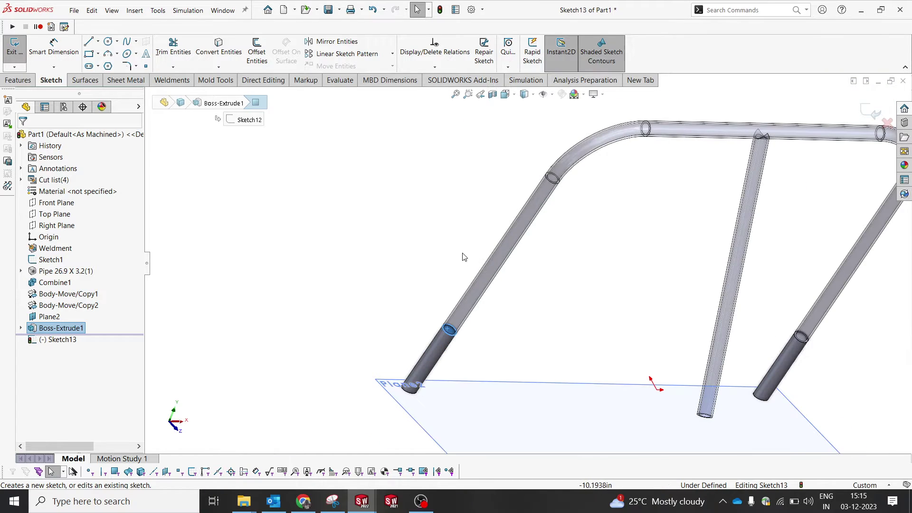
- Hide the two extruded leg extension bodies to expose the open pipe ends
right_click(492, 284)
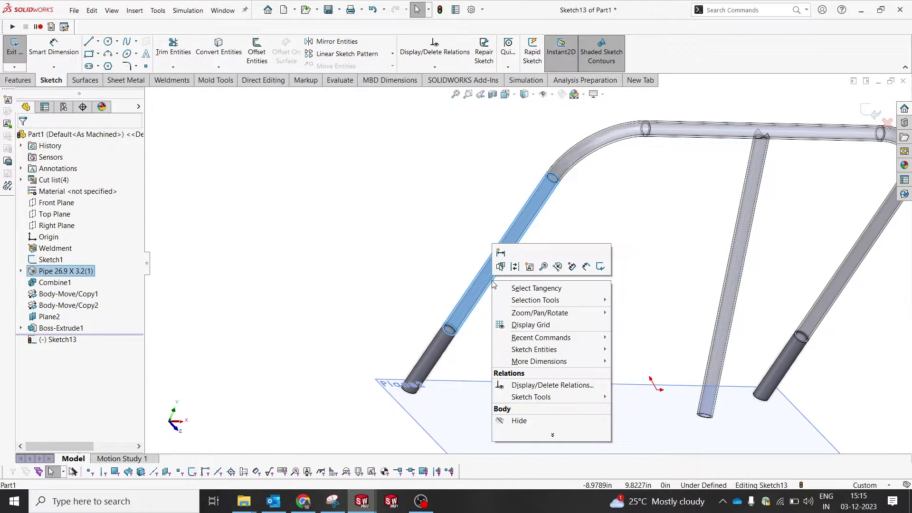
left_click(525, 422)
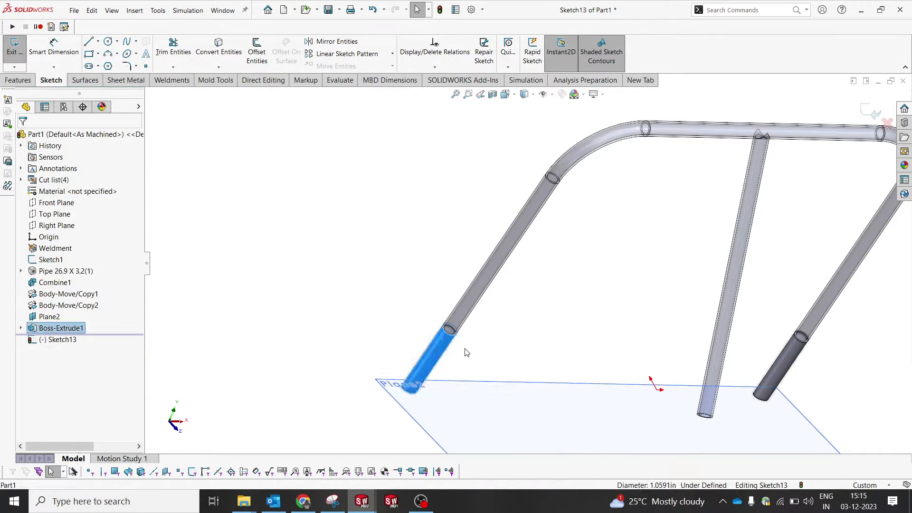
left_click(788, 362)
right_click(660, 308)
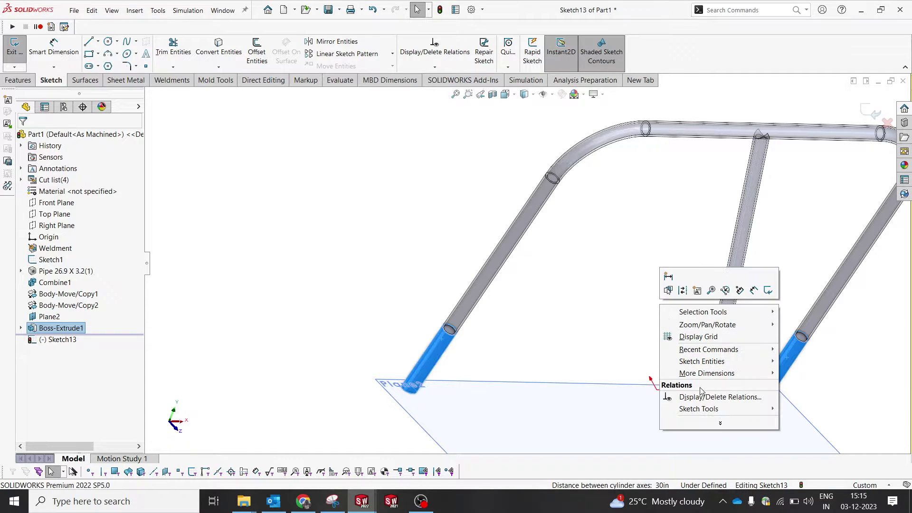
left_click(563, 285)
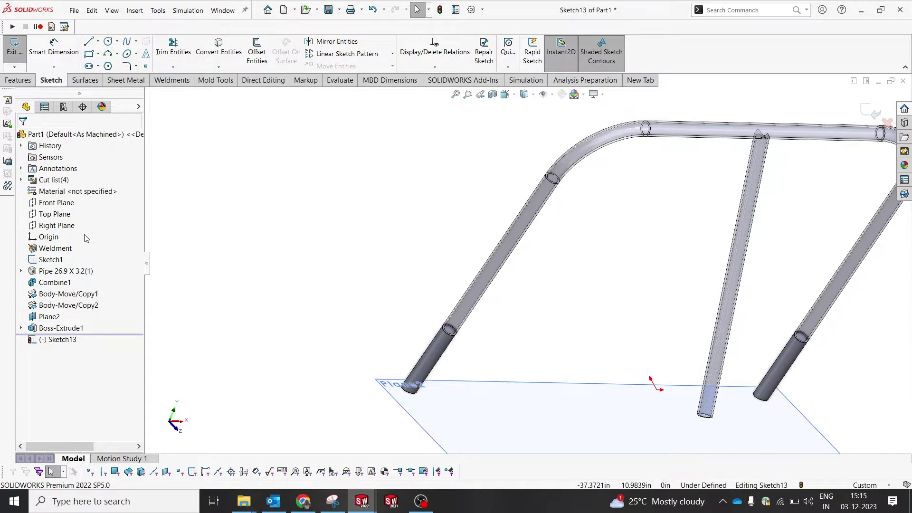
right_click(63, 328)
left_click(72, 304)
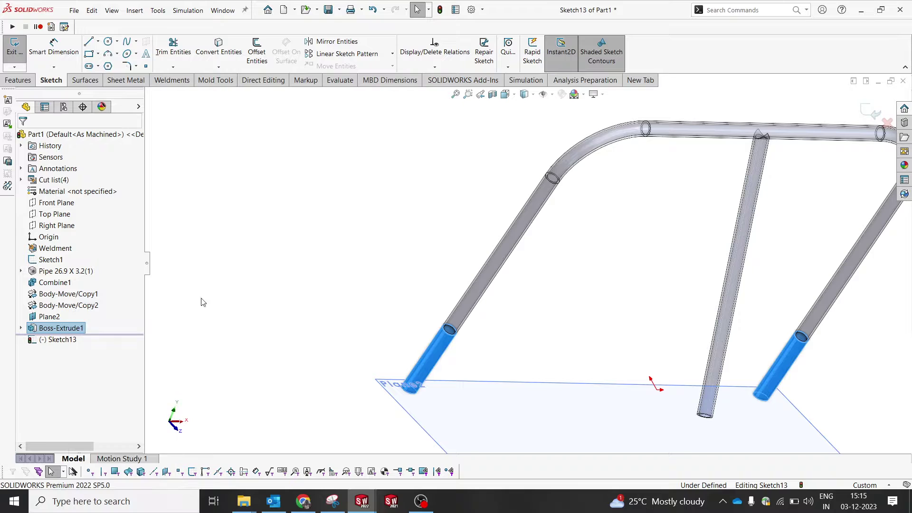
- Convert the inner circular edges at the bottom ends of both outer legs into the sketch
middle_click_drag(469, 316, 665, 288)
scroll(658, 285, "down", 8)
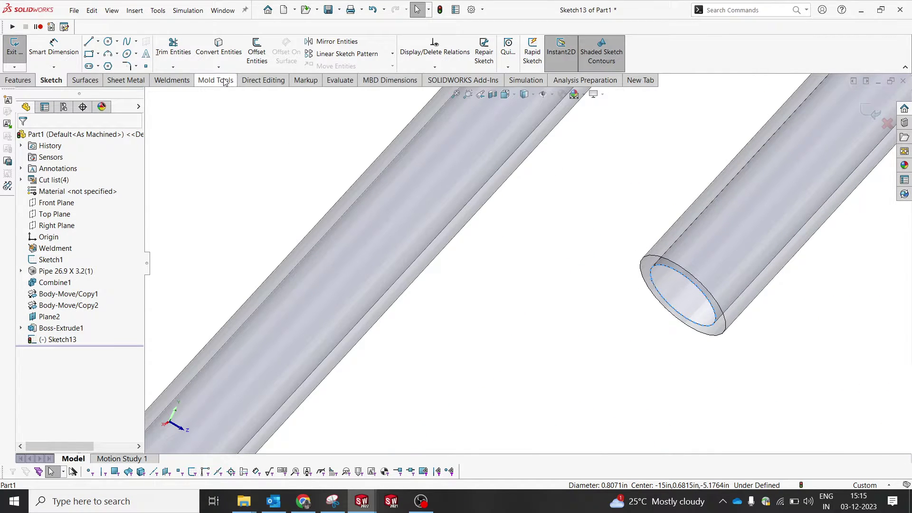
left_click(220, 49)
scroll(591, 303, "up", 7)
scroll(423, 325, "down", 3)
scroll(425, 335, "up", 3)
scroll(427, 347, "down", 3)
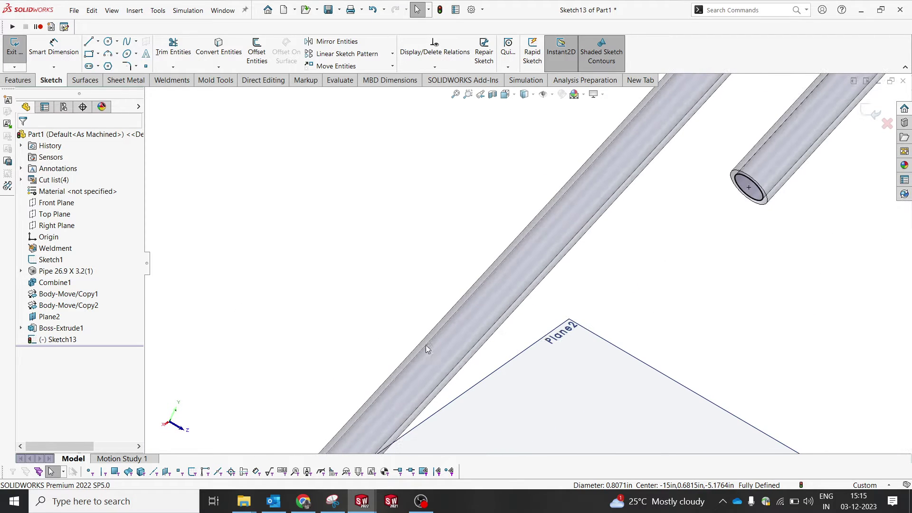
scroll(423, 361, "up", 3)
scroll(428, 328, "down", 8)
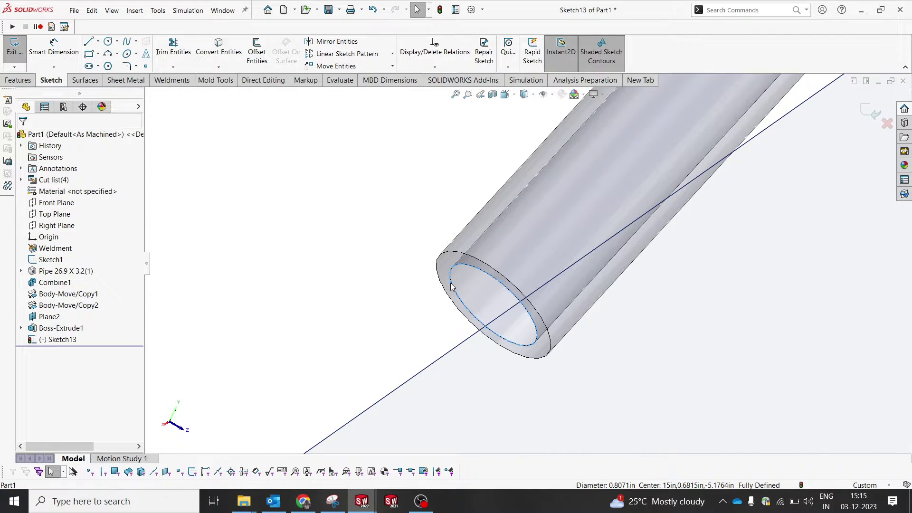
scroll(502, 254, "down", 2)
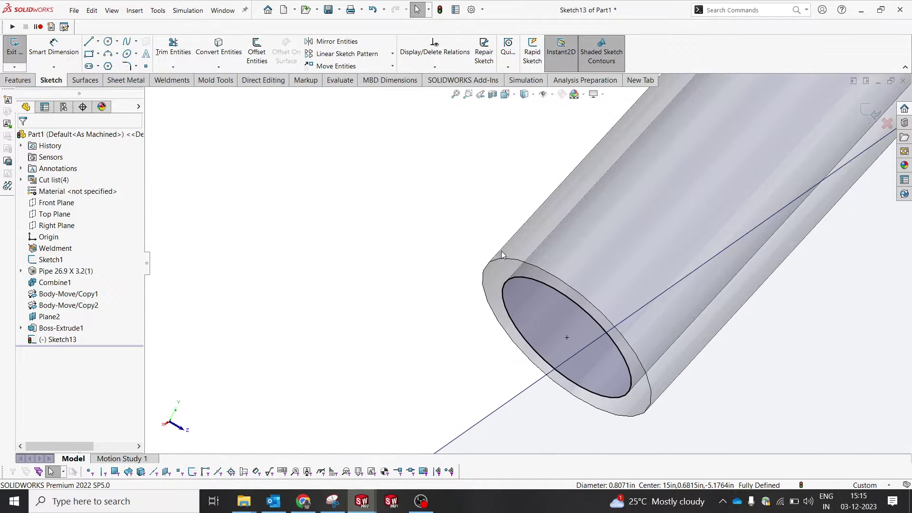
scroll(503, 256, "down", 1)
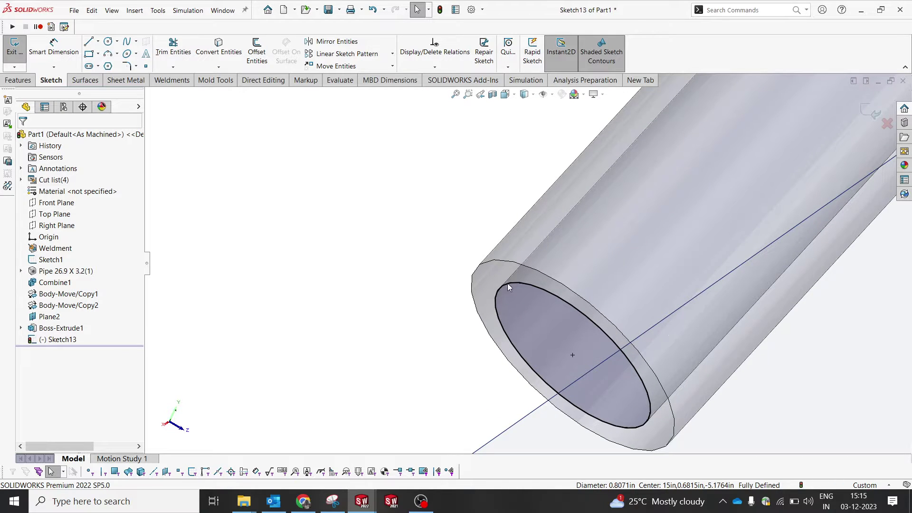
- Set up a Blind boss extrusion of the inner circles, 0.2 in deep into the pipes, with Merge result enabled
left_click(19, 79)
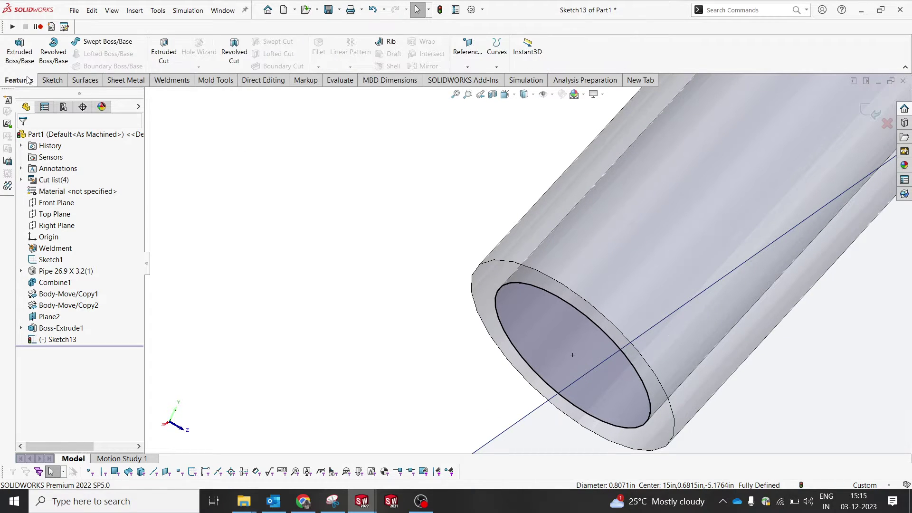
left_click(26, 54)
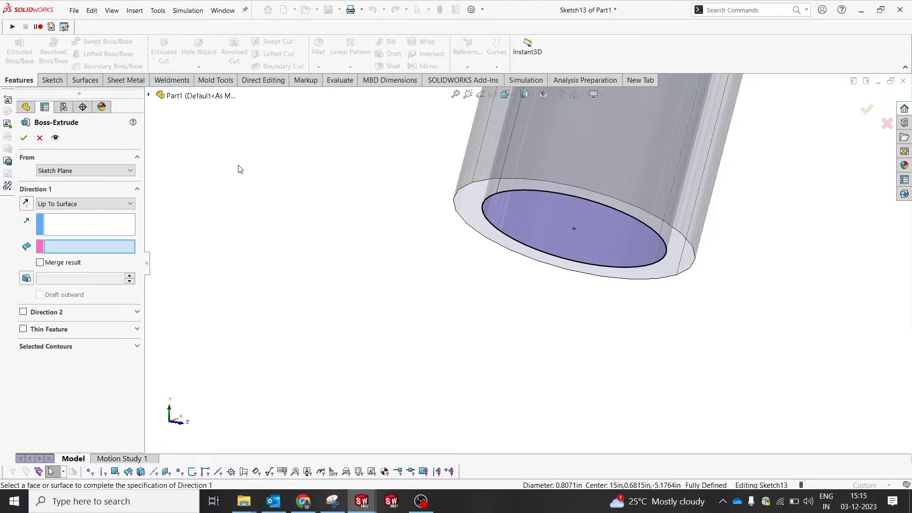
left_click(66, 204)
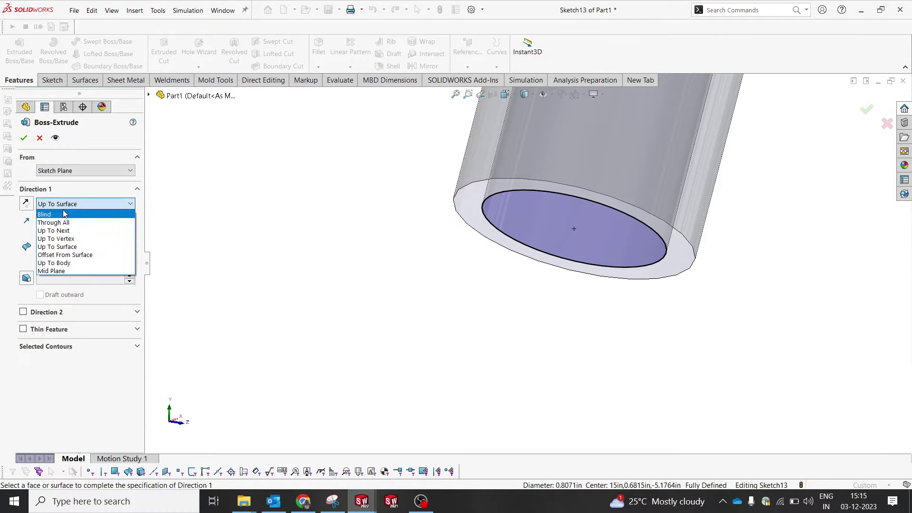
left_click(65, 215)
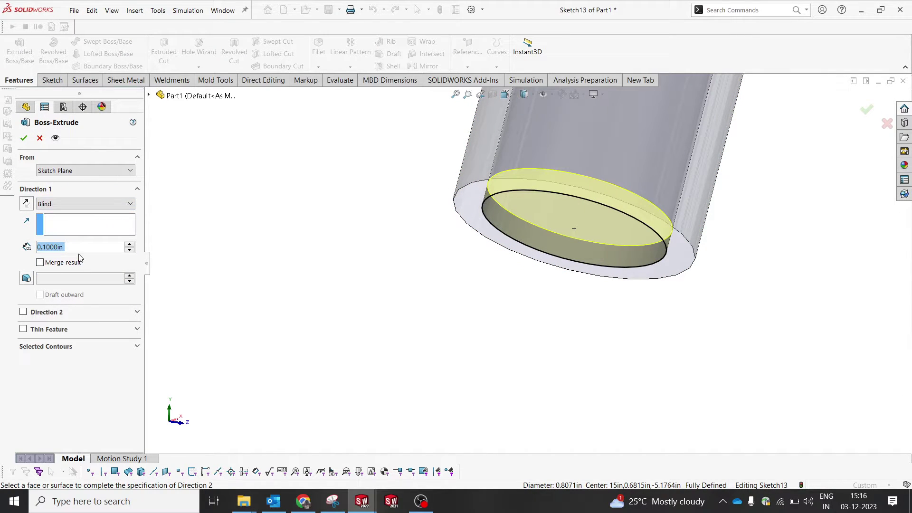
type("0.2")
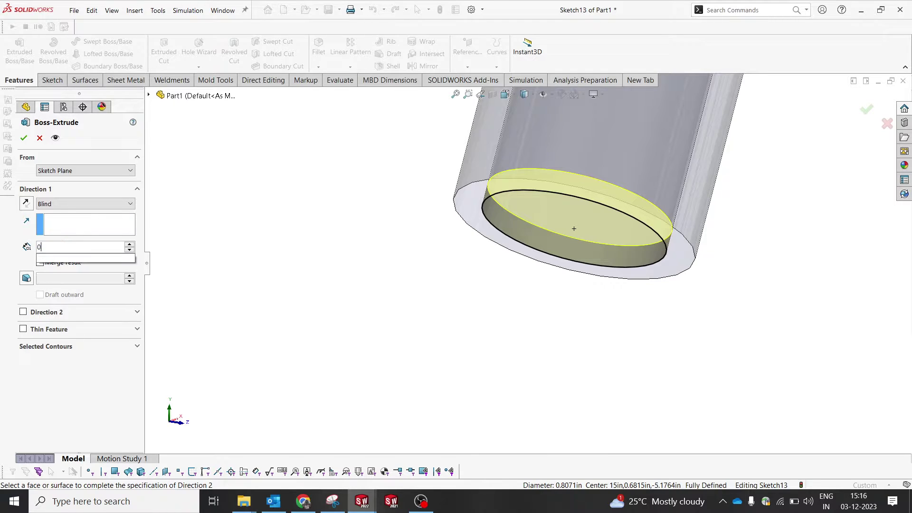
key("Return")
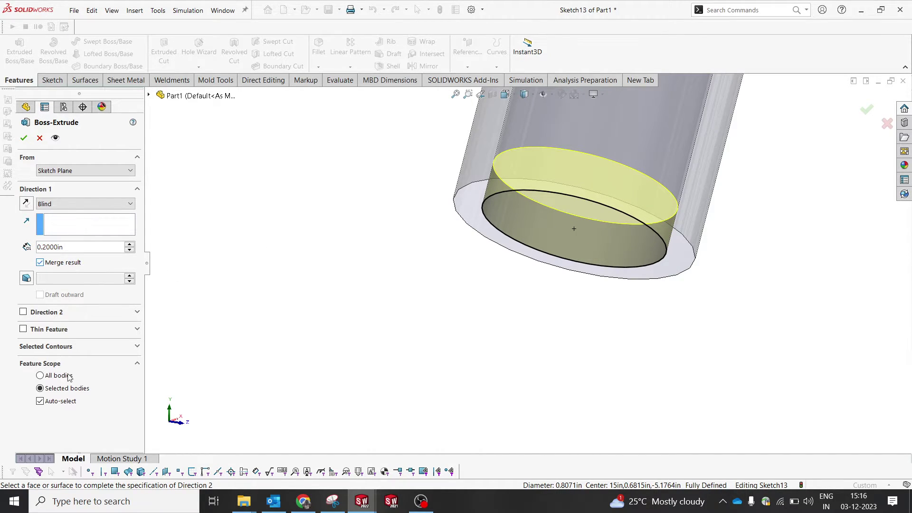
- Limit the extrusion's feature scope to the leg extension bodies Boss-Extrude1[1] and Boss-Extrude1[2], and finish the feature
left_click(62, 402)
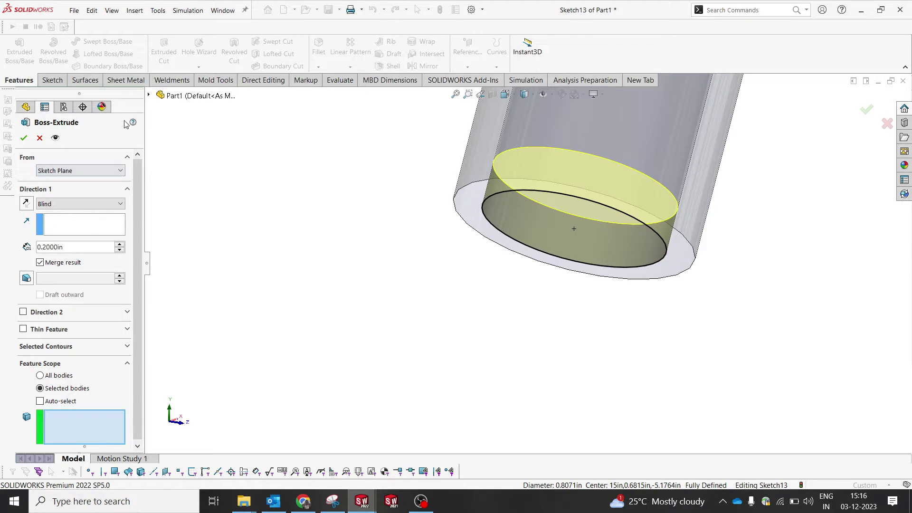
left_click(148, 95)
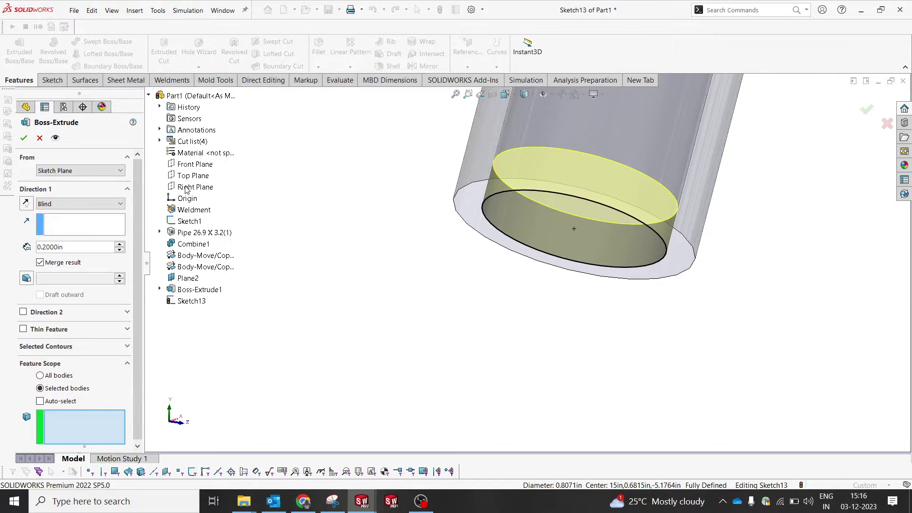
left_click(160, 141)
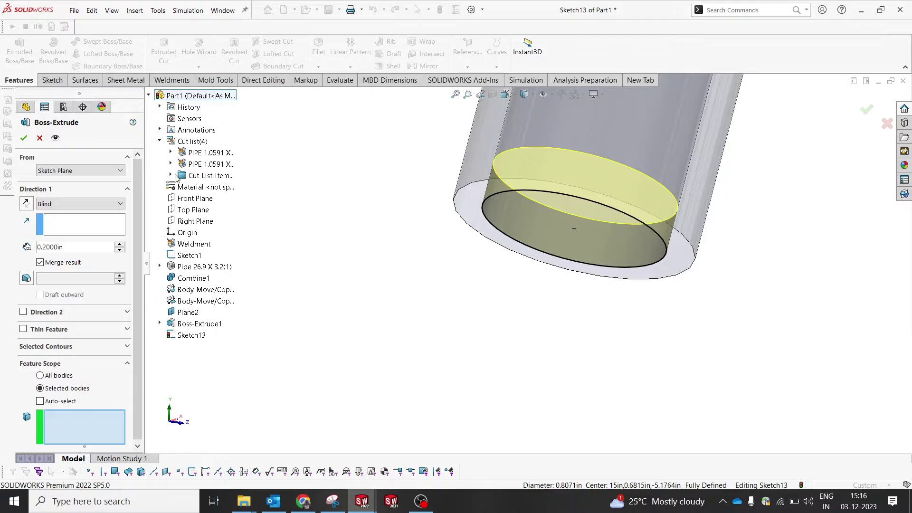
left_click(170, 175)
left_click(216, 187)
left_click(224, 198)
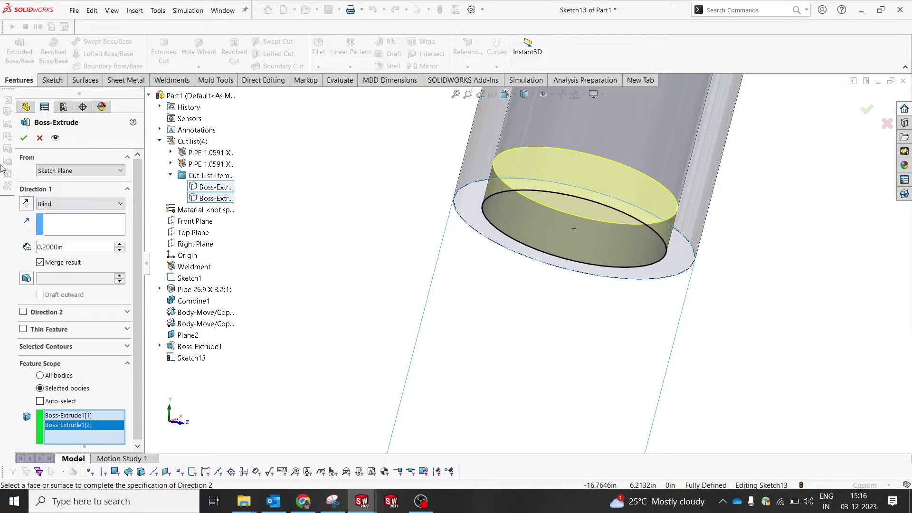
left_click(22, 138)
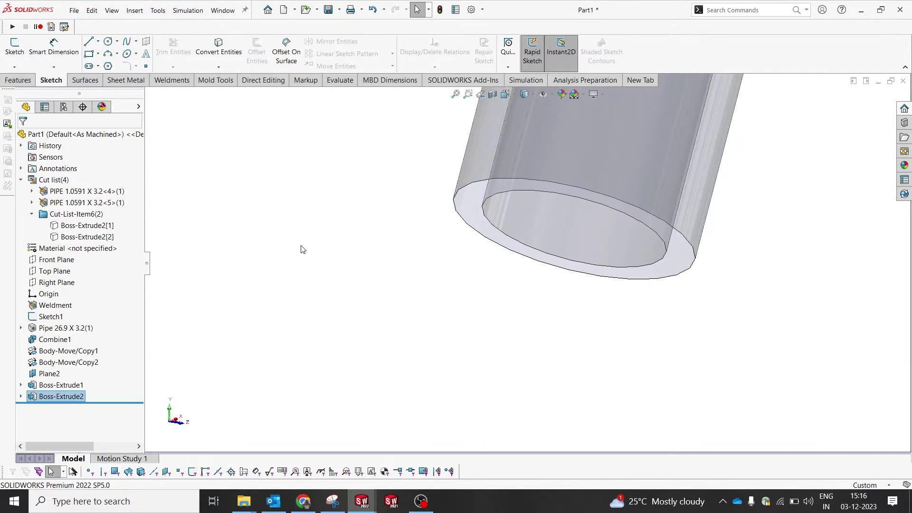
- Show the two hidden leg extension bodies Boss-Extrude2[1] and Boss-Extrude2[2] again
left_click(75, 227)
left_click(76, 237, "ctrl")
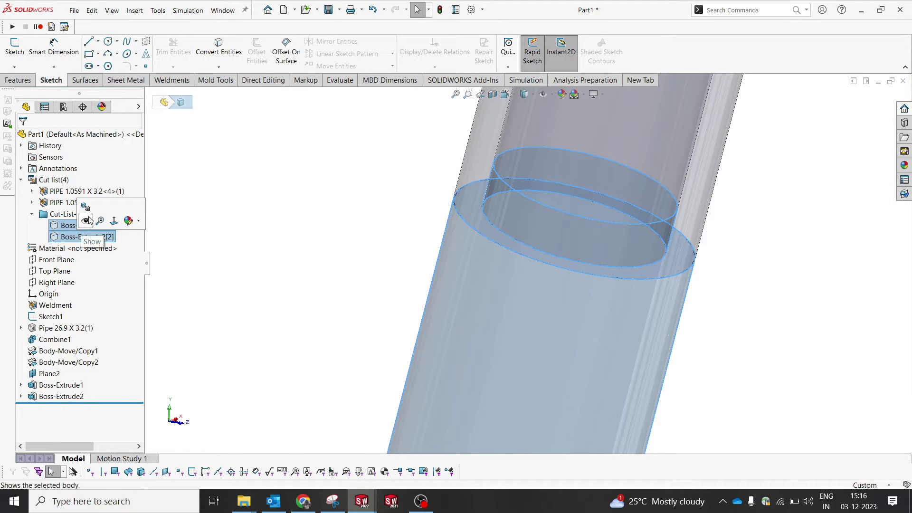
left_click(88, 220)
left_click(327, 241)
scroll(501, 255, "up", 5)
middle_click_drag(501, 254, 563, 168)
scroll(513, 191, "down", 5)
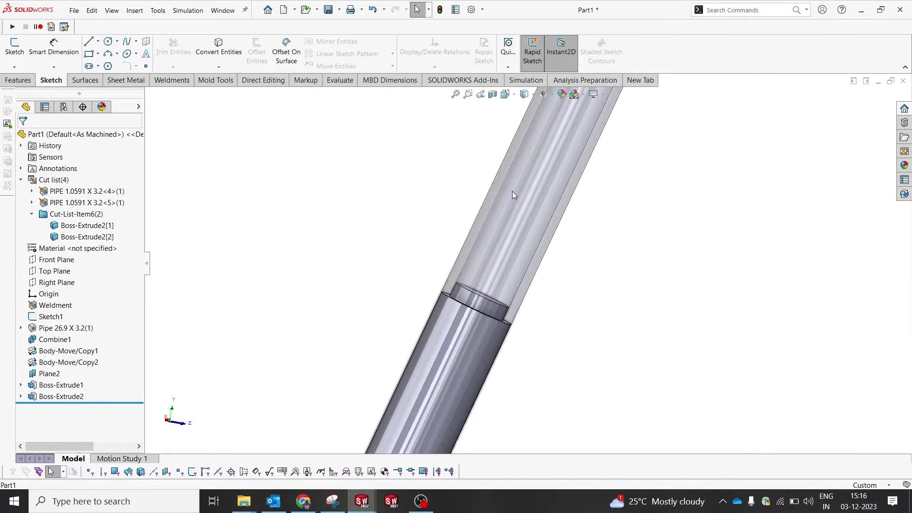
left_click(521, 221)
left_click(579, 204)
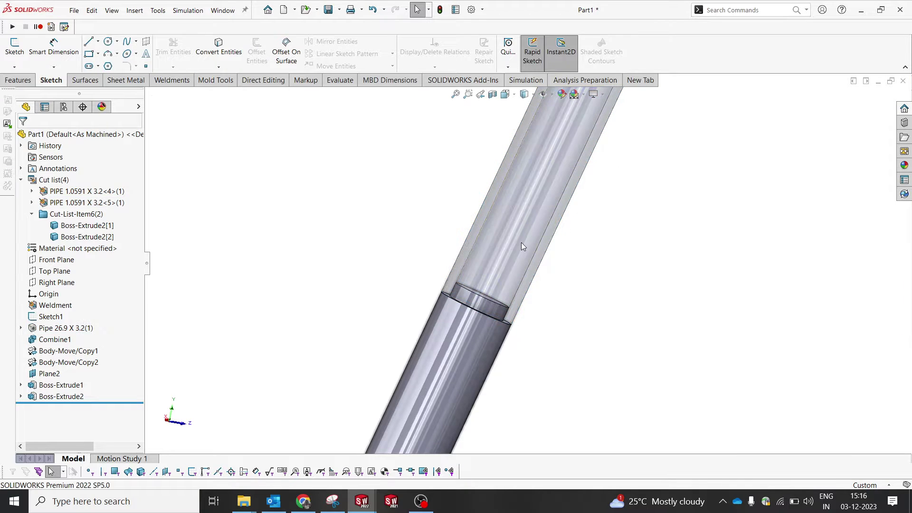
left_click(521, 244)
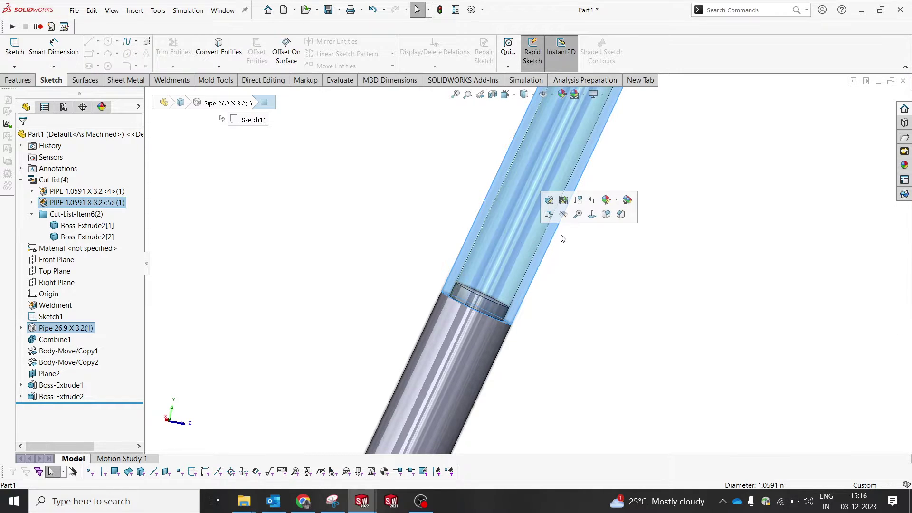
right_click(507, 244)
left_click_drag(273, 228, 235, 246)
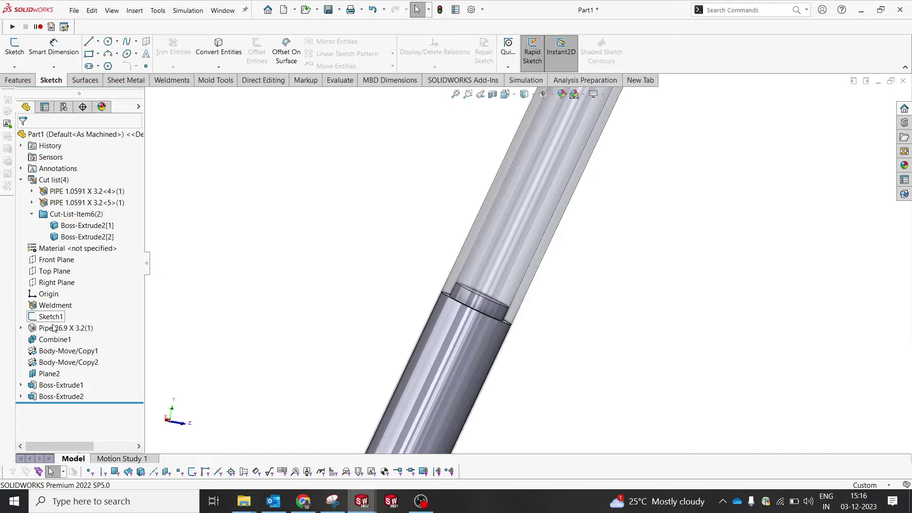
right_click(66, 328)
left_click(109, 394)
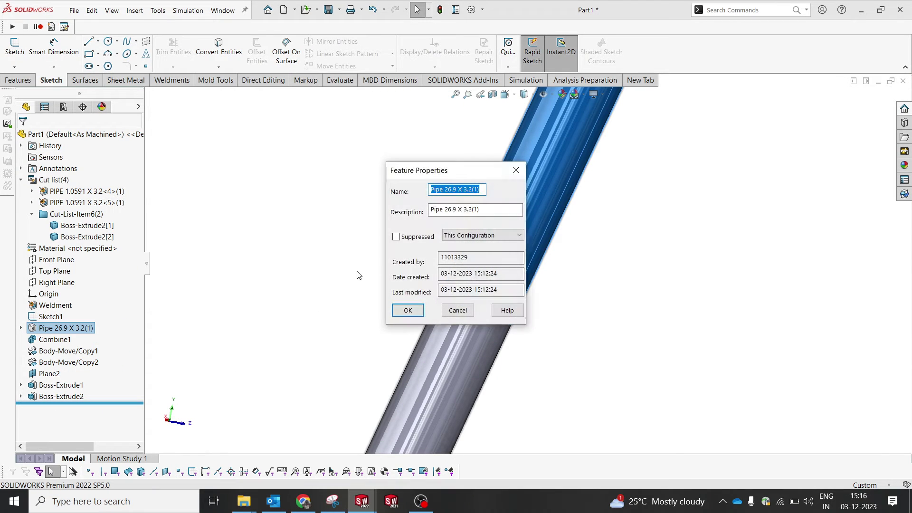
left_click(513, 172)
left_click(442, 252)
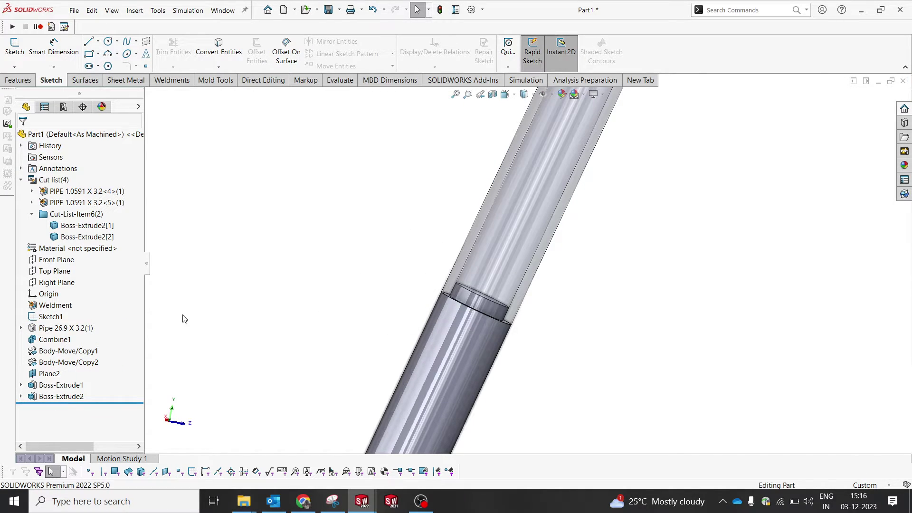
- Fillet the top edge of the plug on the first leg extension with a 0.1 in radius
left_click(18, 80)
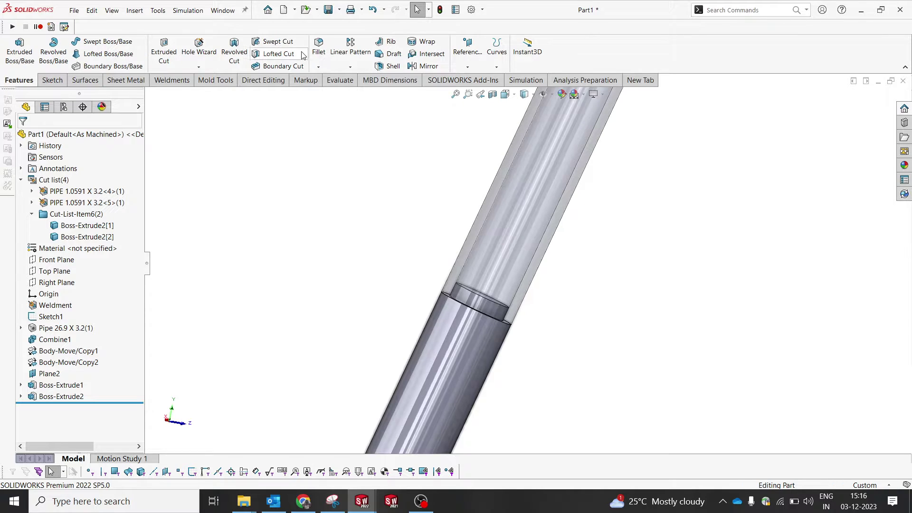
left_click(471, 293)
left_click(469, 292)
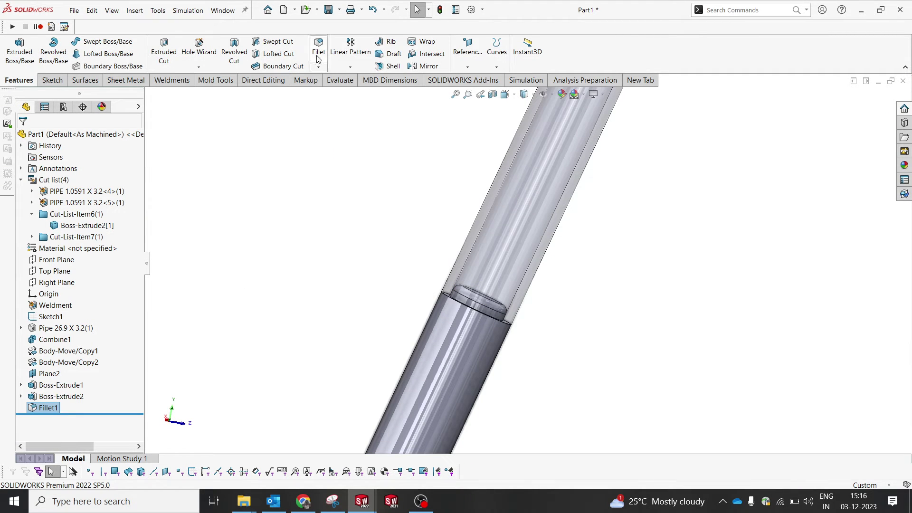
- Apply a symmetric 0.1 in fillet to the top edge of the other leg extension's plug
key("Return")
scroll(559, 308, "up", 5)
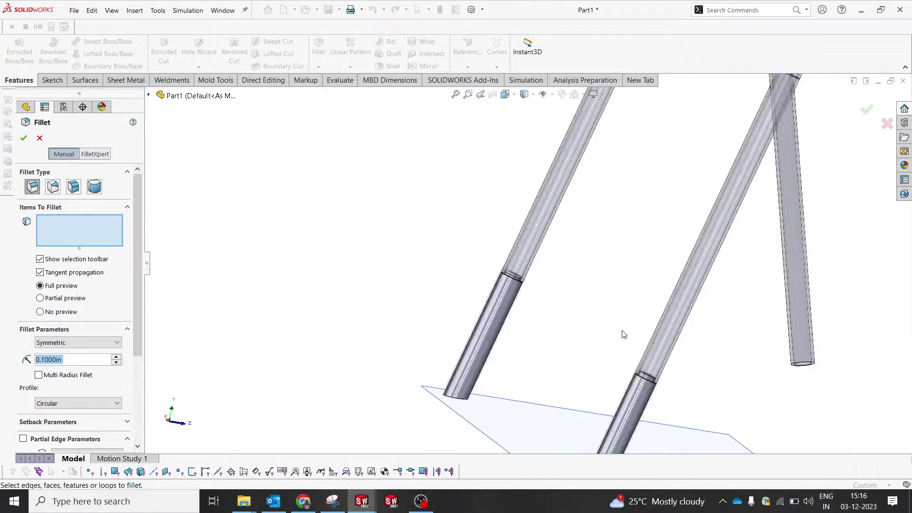
scroll(546, 286, "down", 5)
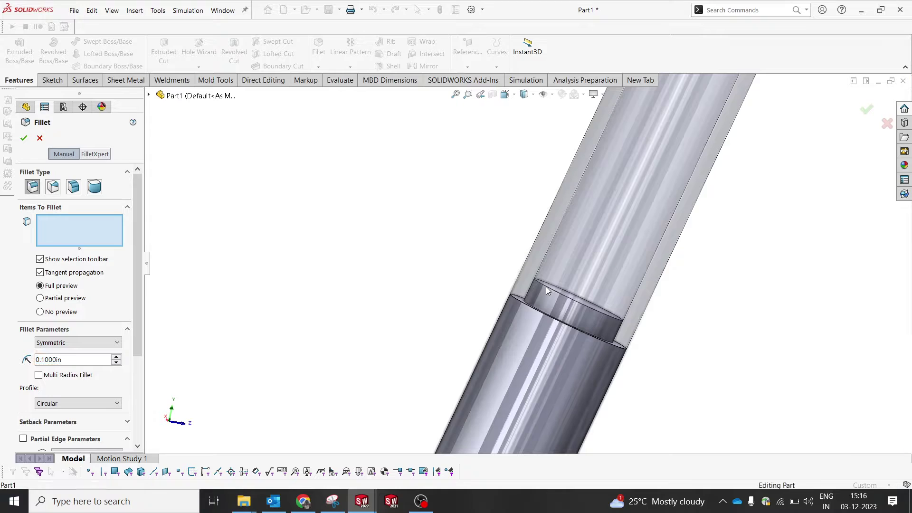
left_click(547, 288)
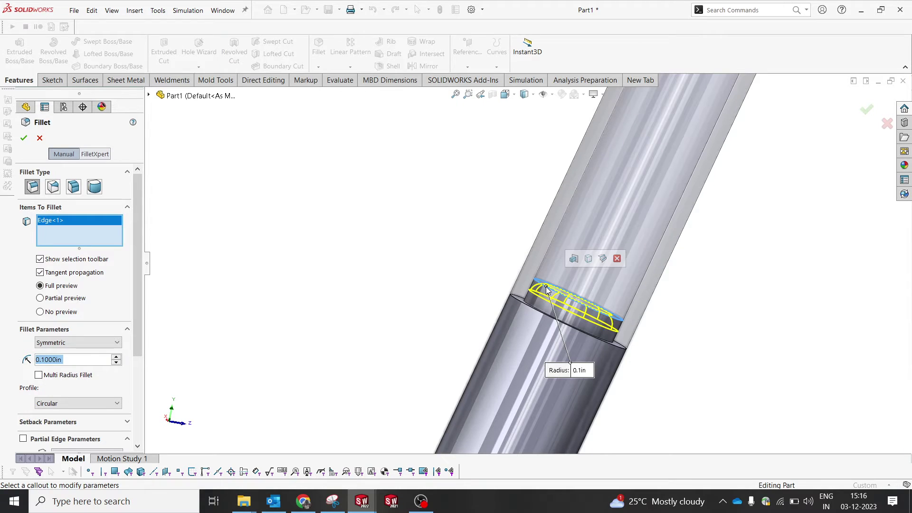
left_click(24, 138)
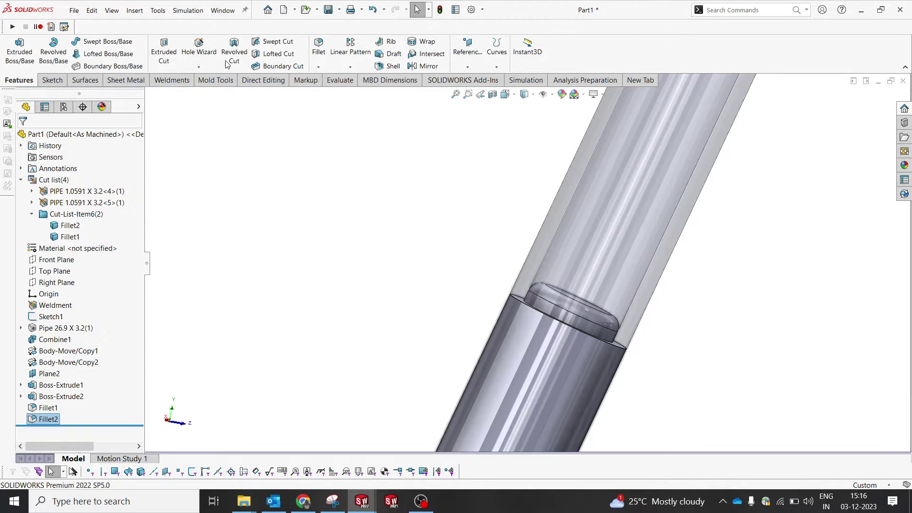
- Start a sketch on the bottom end face of the middle post and convert the face's outer circular outline into it
scroll(416, 282, "up", 3)
scroll(416, 282, "up", 3)
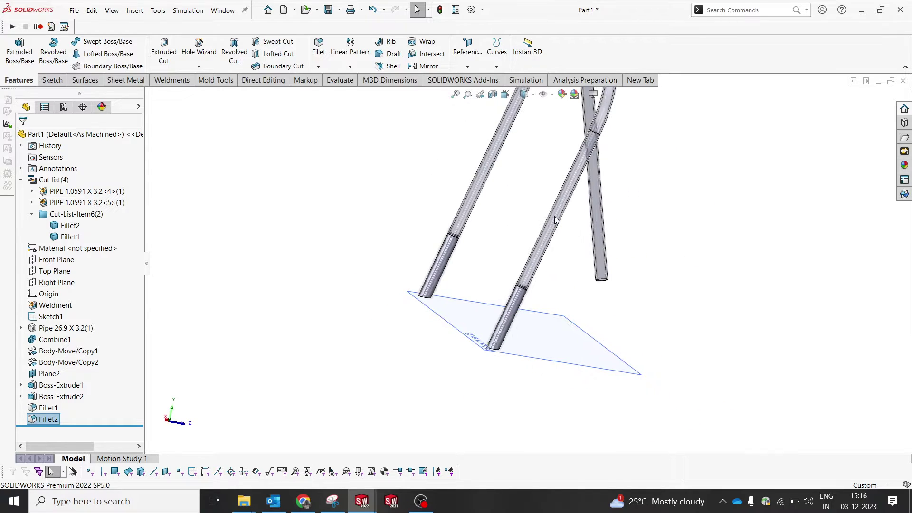
scroll(532, 217, "down", 1)
middle_click_drag(557, 276, 534, 291)
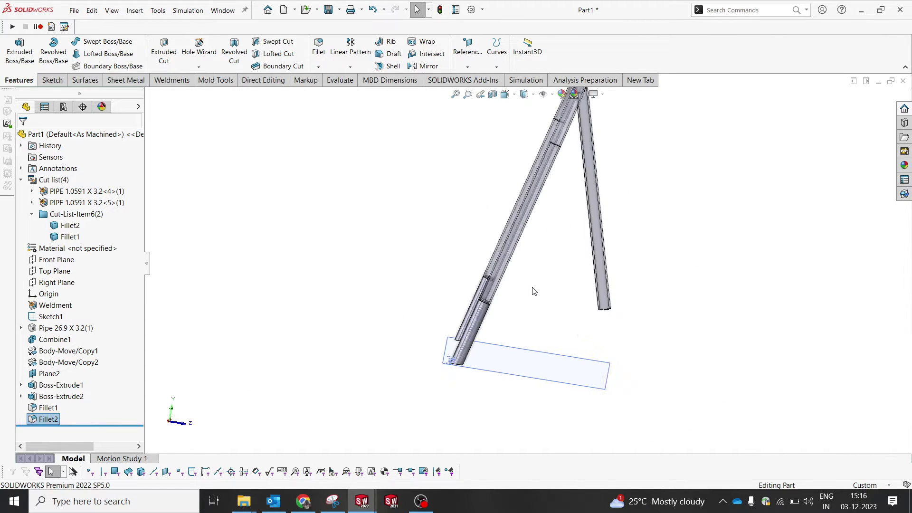
middle_click_drag(484, 326, 609, 320)
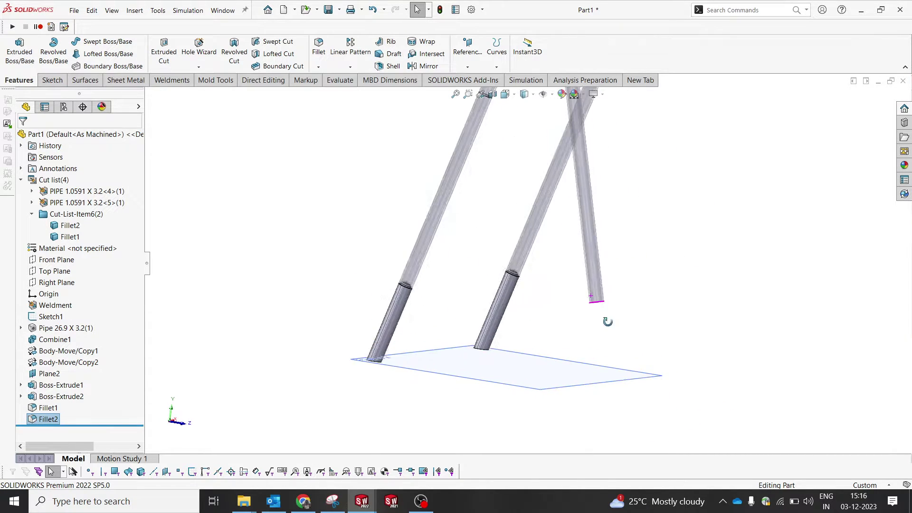
scroll(599, 318, "down", 10)
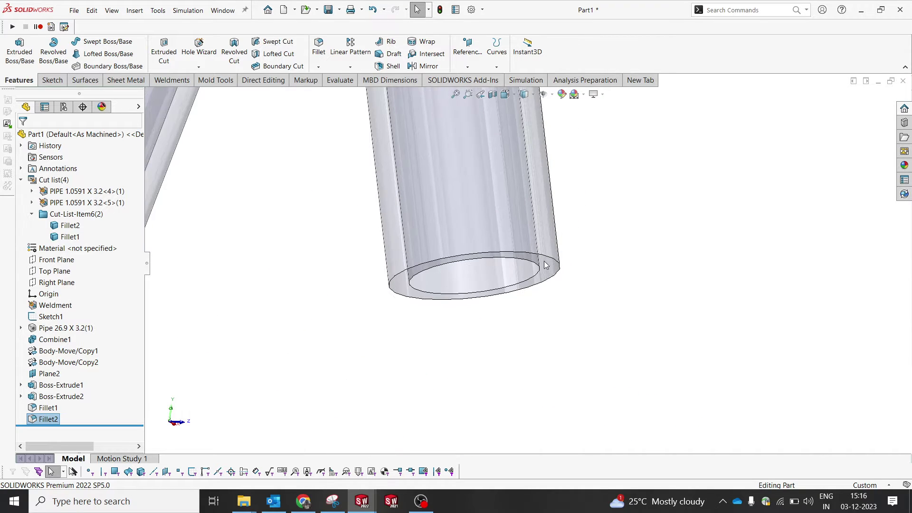
left_click(546, 268)
left_click(579, 237)
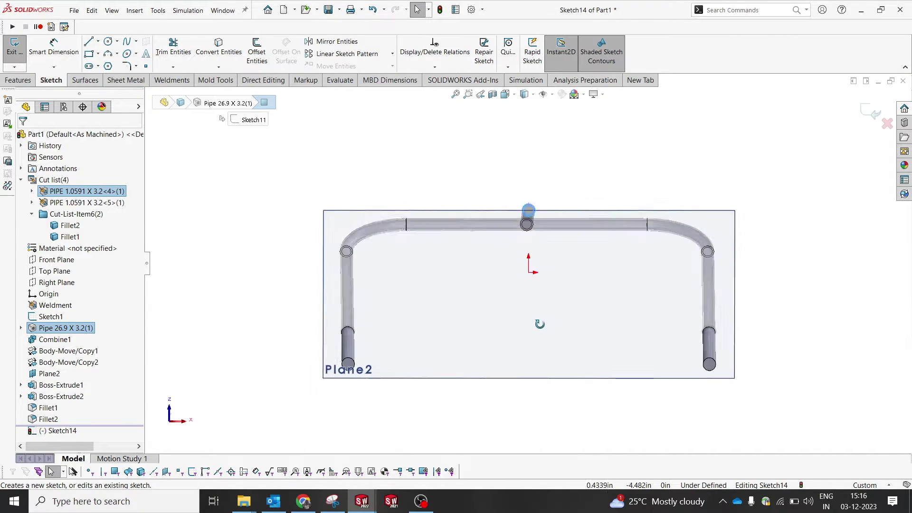
middle_click_drag(540, 324, 654, 423)
middle_click_drag(584, 403, 588, 398)
scroll(597, 322, "down", 7)
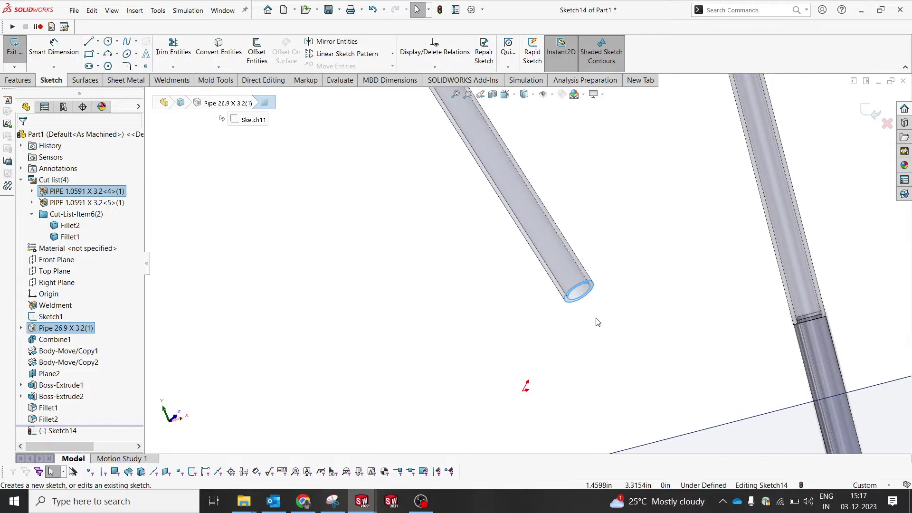
left_click(224, 54)
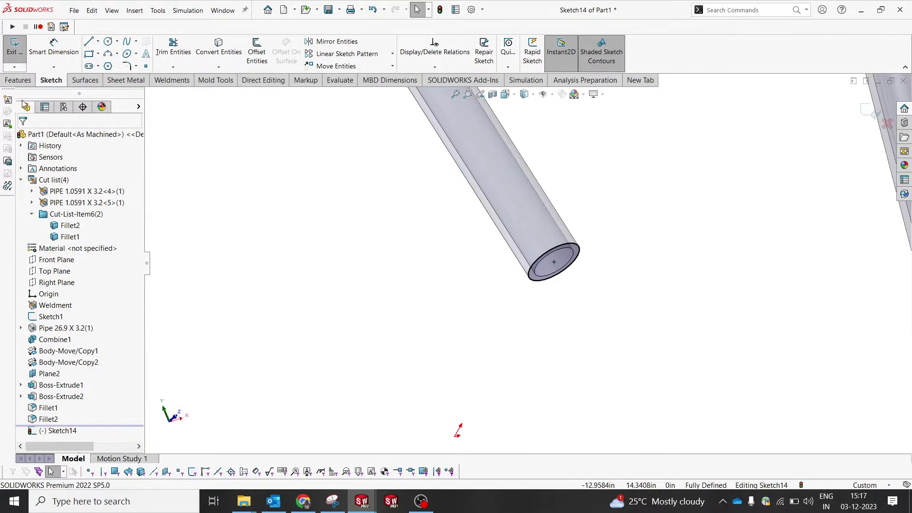
- Extrude the converted circle Up To Surface as far as Plane2, with Merge result disabled, to form the middle post's extension
left_click(18, 80)
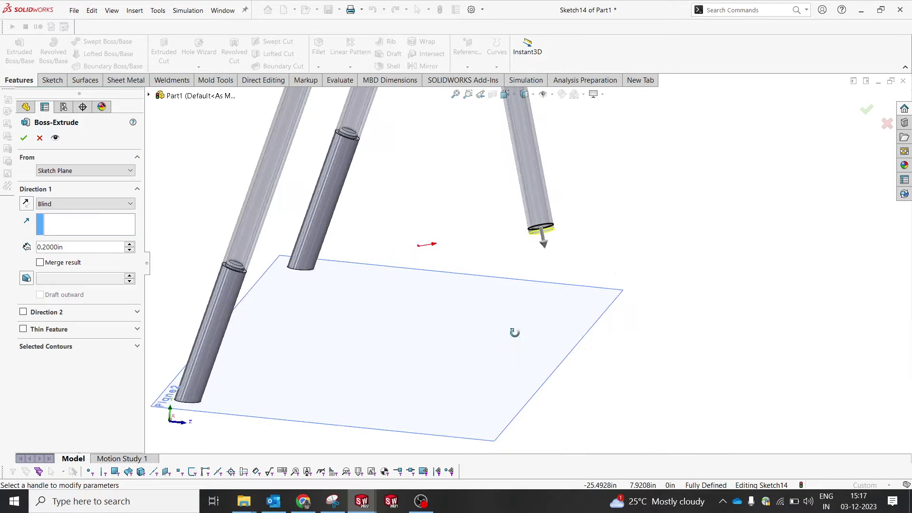
left_click(515, 329)
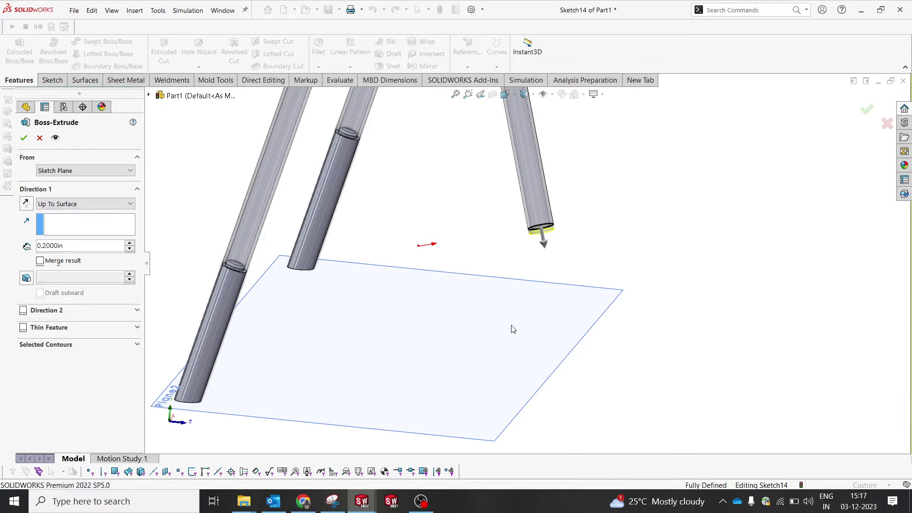
left_click(25, 138)
- Hide the middle post's pipe body to expose the top face of its extension
scroll(518, 203, "down", 5)
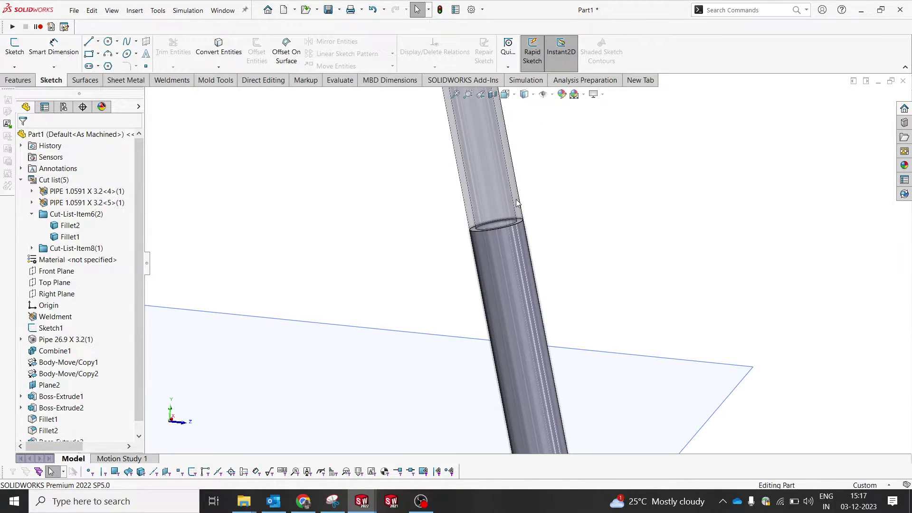
left_click(514, 200)
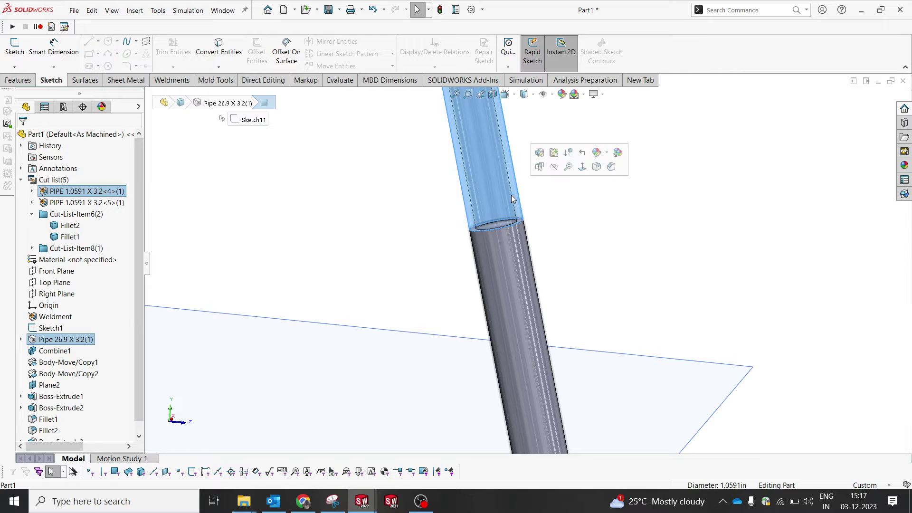
left_click(554, 167)
scroll(512, 220, "down", 5)
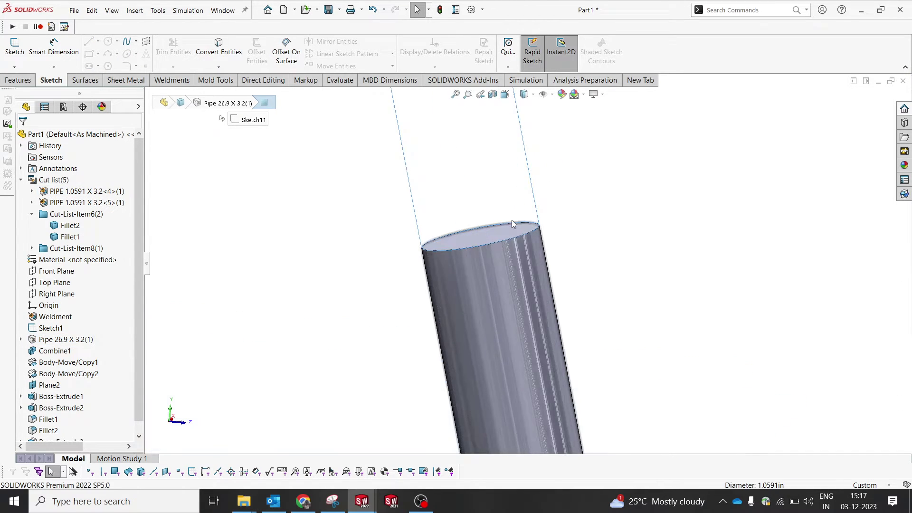
- Check the diameter of the filleted plug on top of an outer leg extension
left_click(494, 243)
scroll(495, 241, "up", 8)
left_click(522, 184)
scroll(454, 201, "down", 10)
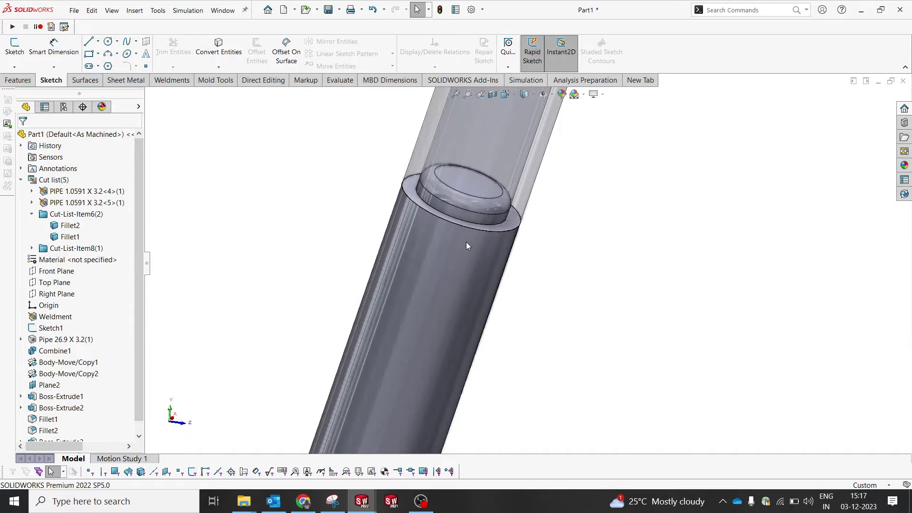
left_click(477, 186)
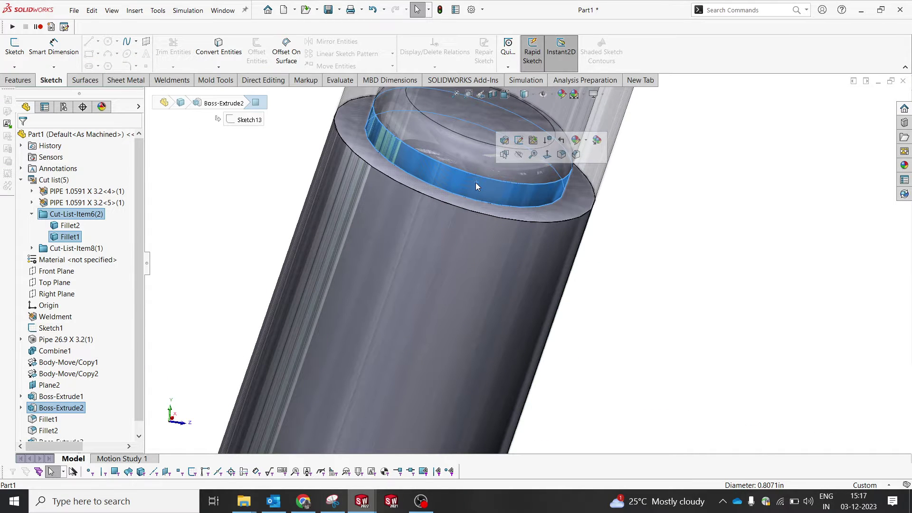
scroll(477, 186, "up", 10)
key("Escape")
- Sketch a circle about 0.53 in in diameter, centred on the top face of the middle post's extension
scroll(568, 321, "down", 5)
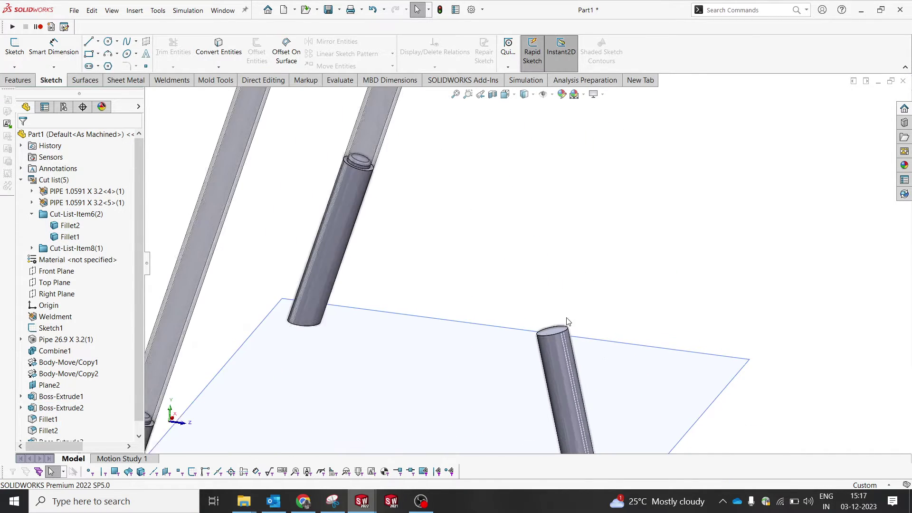
scroll(568, 321, "down", 3)
left_click(525, 330)
left_click(562, 301)
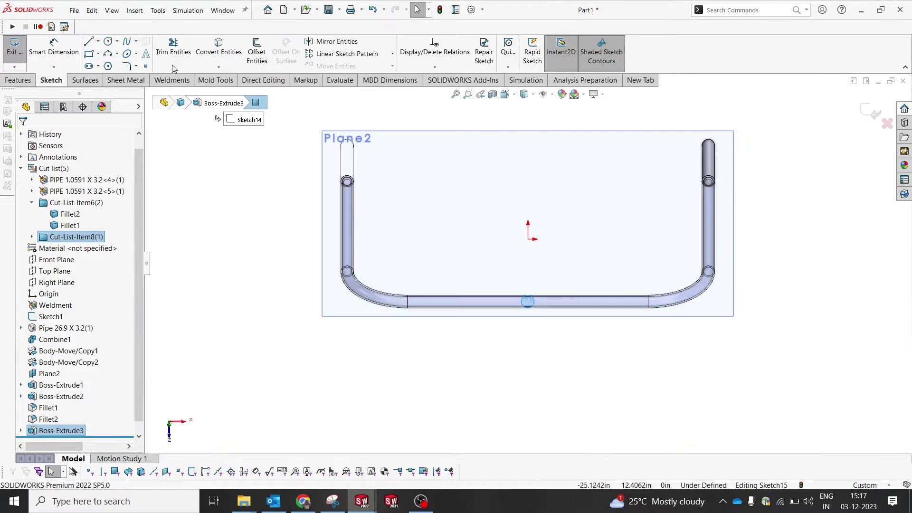
middle_click_drag(564, 261, 593, 141)
scroll(464, 307, "down", 4)
scroll(464, 310, "down", 2)
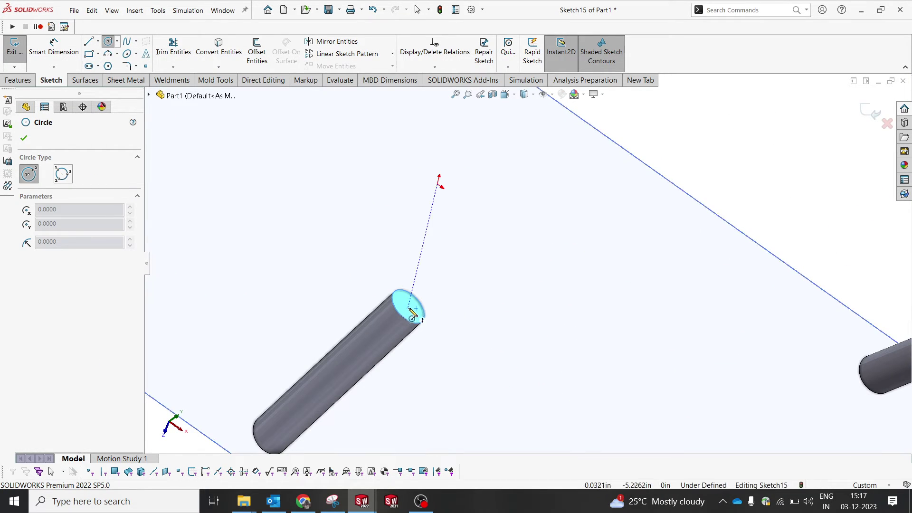
scroll(411, 306, "down", 4)
middle_click_drag(411, 307, 373, 281)
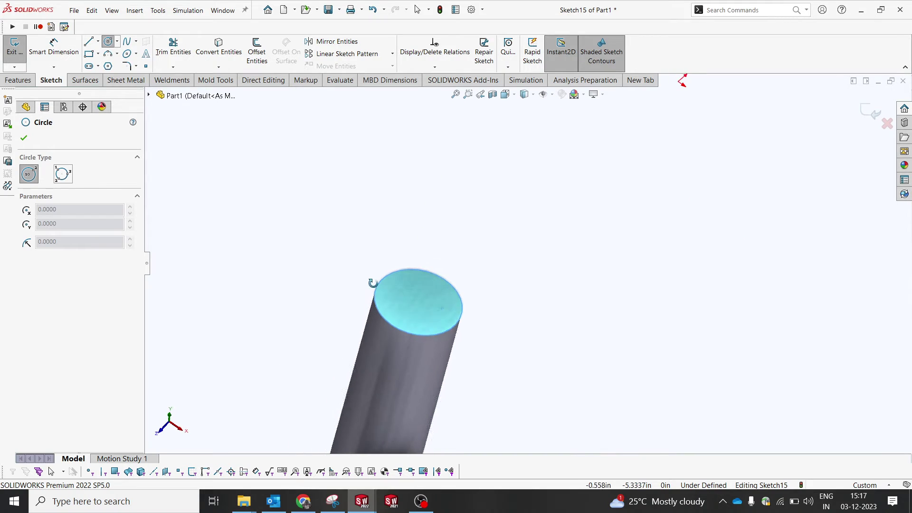
left_click(419, 301)
left_click(440, 309)
right_click(357, 192)
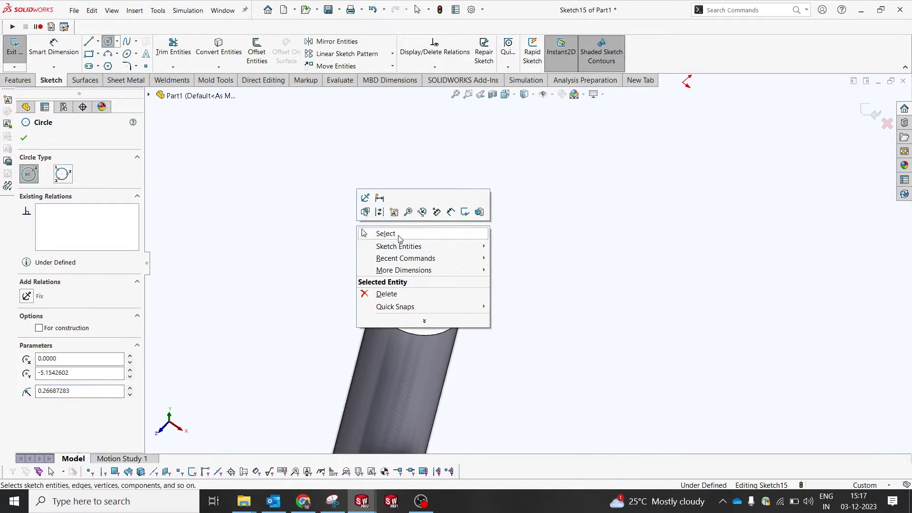
left_click(380, 232)
- Dimension the diameter of the circle on the middle post's extension to 0.807 in
right_click_drag(607, 405, 575, 371)
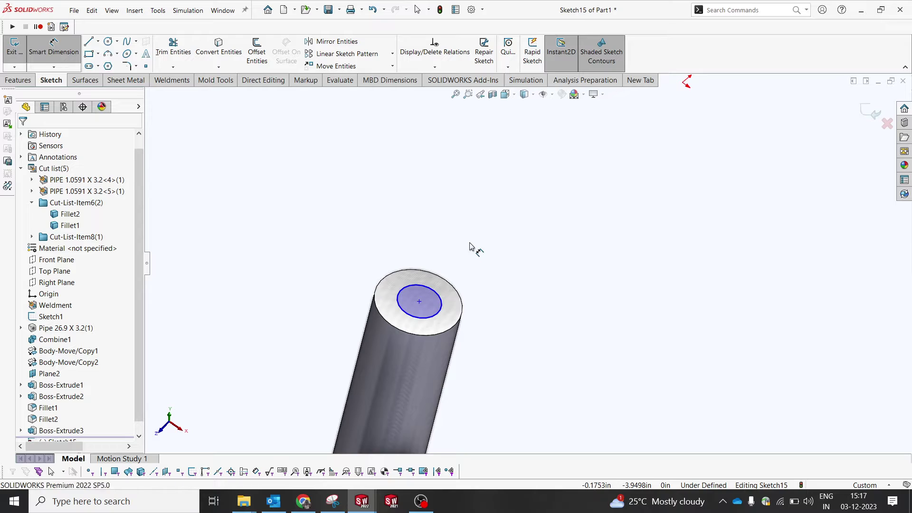
left_click(436, 321)
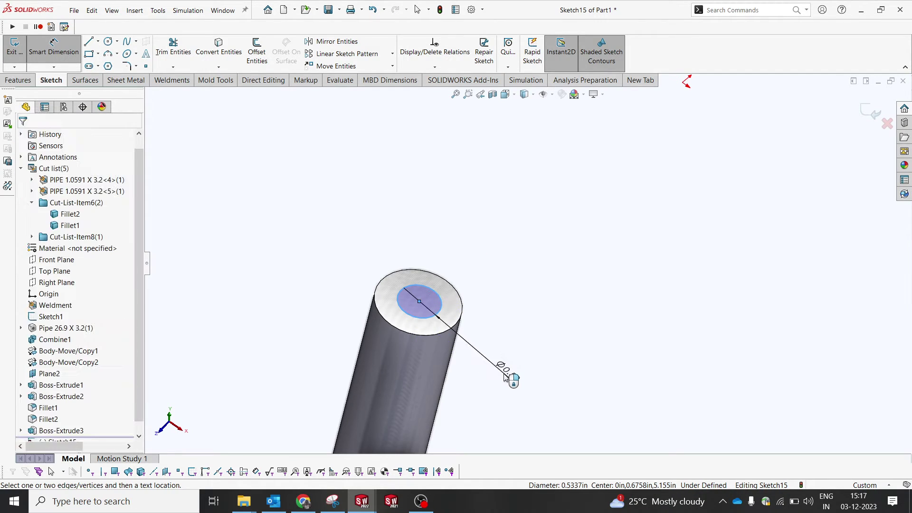
left_click(506, 377)
type("0.807")
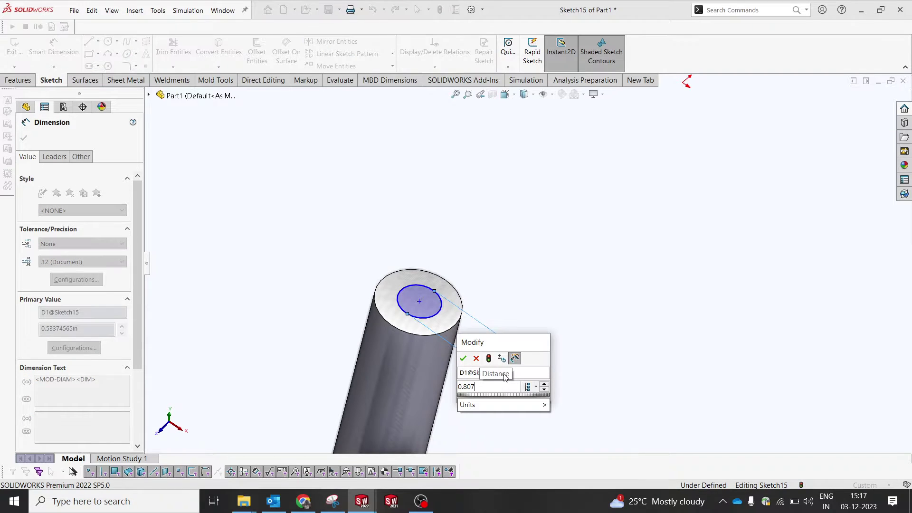
left_click(463, 359)
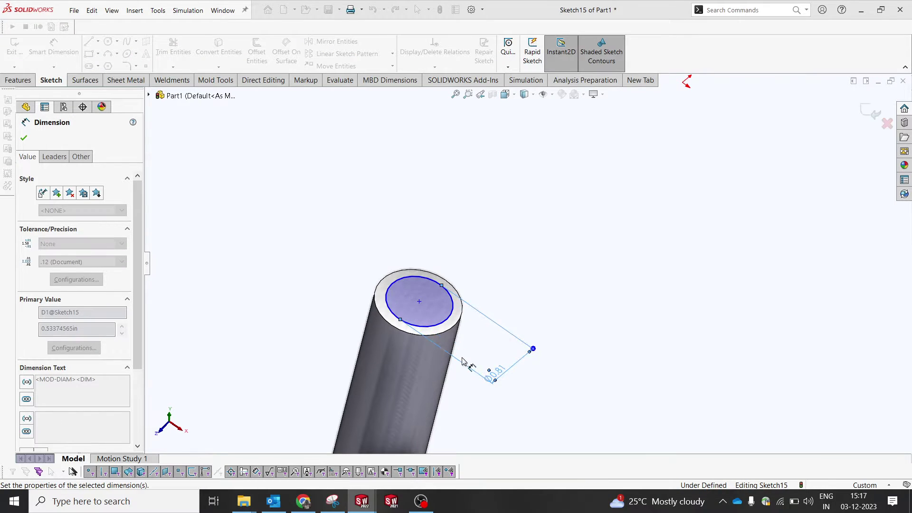
key("Escape")
- Make the 0.807 in circle concentric with the outer edge of the middle post's extension
left_click(441, 324)
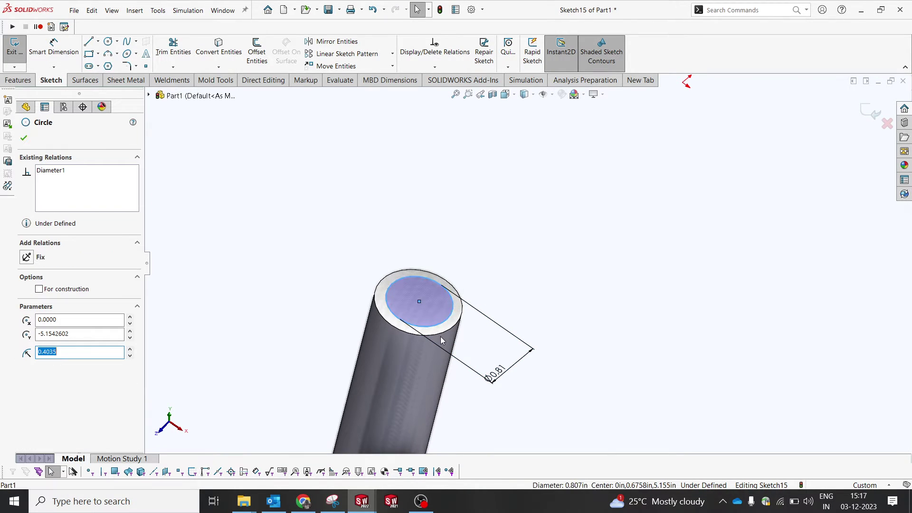
left_click(440, 335, "ctrl")
left_click(440, 337, "ctrl")
left_click(441, 334, "ctrl")
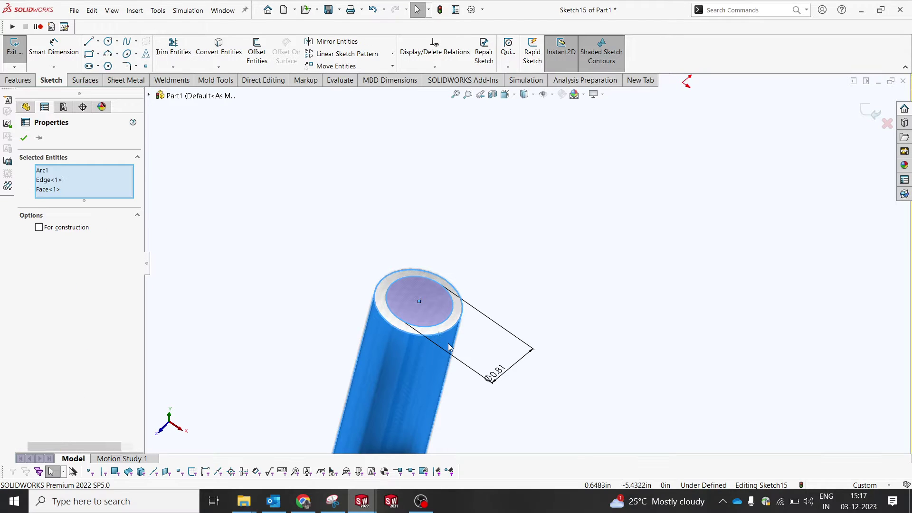
left_click(449, 347, "ctrl")
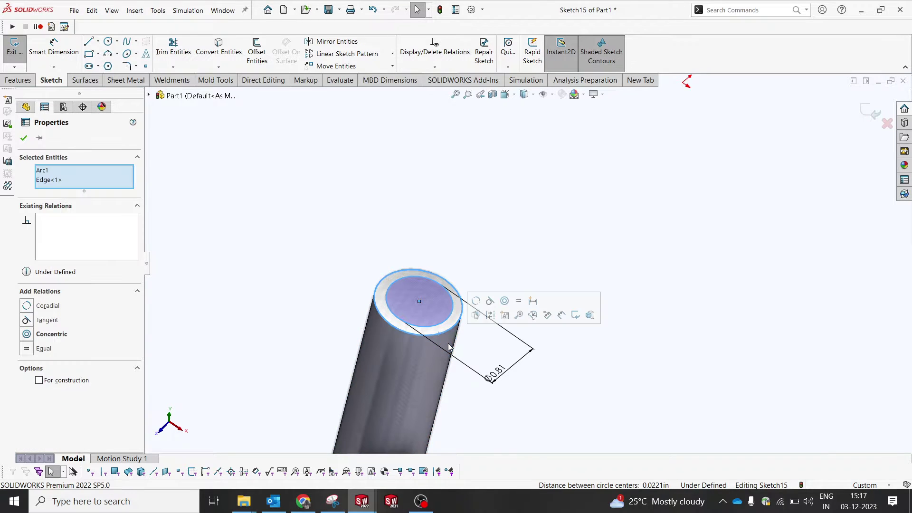
left_click(504, 302)
left_click(520, 271)
scroll(520, 271, "up", 5)
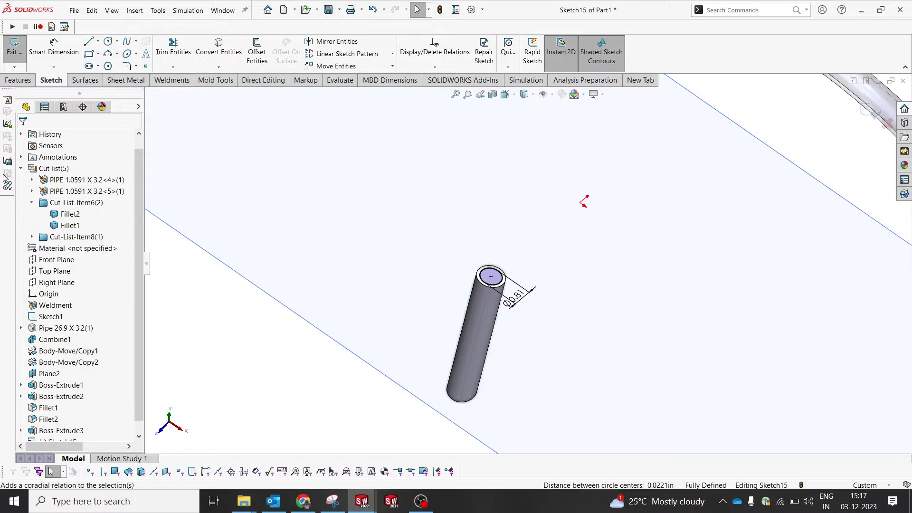
- Extrude the circle with a Blind end condition and Merge result disabled to form a short plug on the extension
left_click(18, 81)
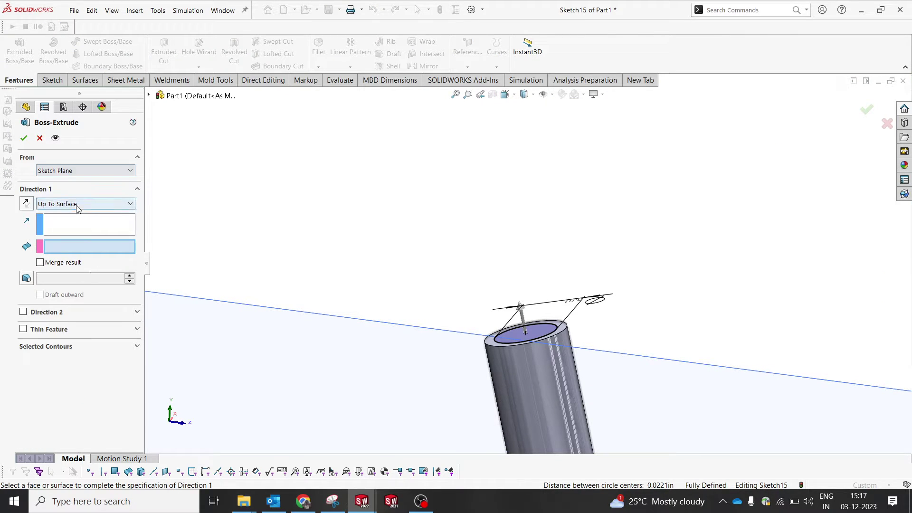
left_click(78, 204)
left_click(63, 213)
key("Return")
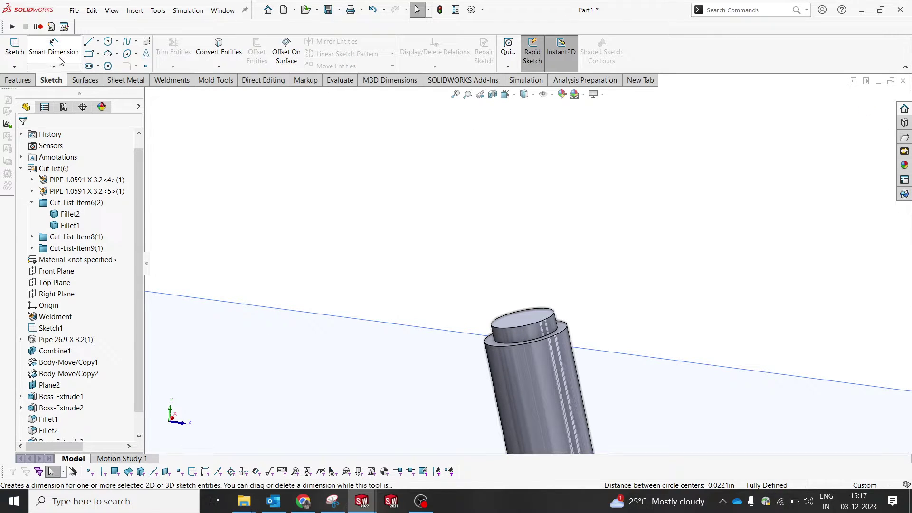
- Fillet the top face of the middle post extension's plug with a 0.1 in radius
left_click(24, 82)
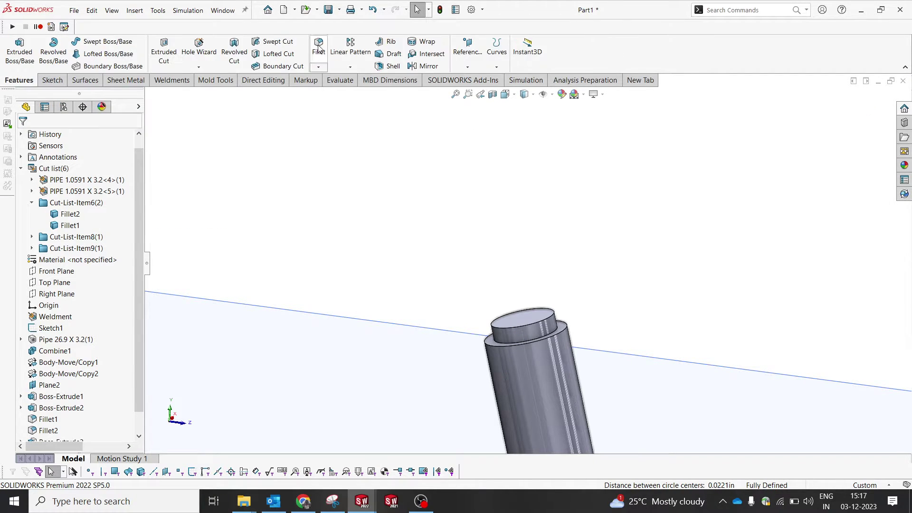
left_click(534, 320)
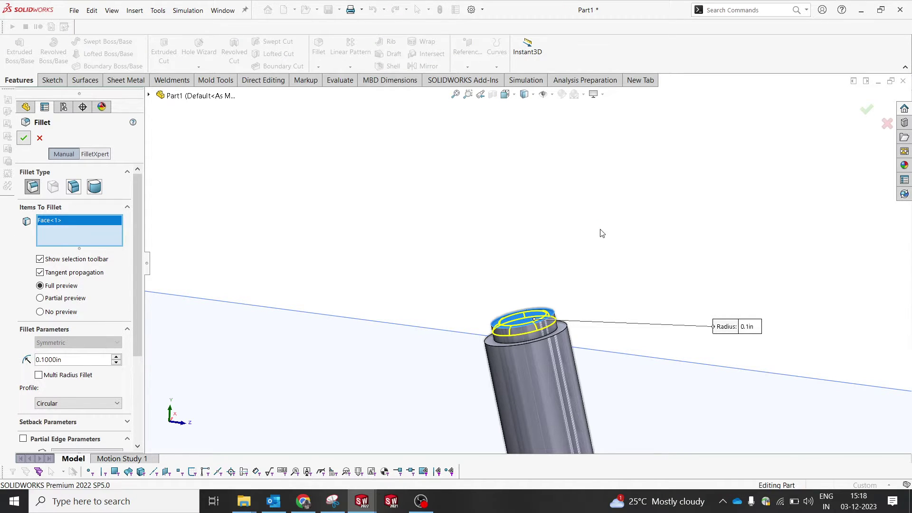
key("Return")
scroll(571, 284, "up", 6)
middle_click_drag(559, 284, 441, 291)
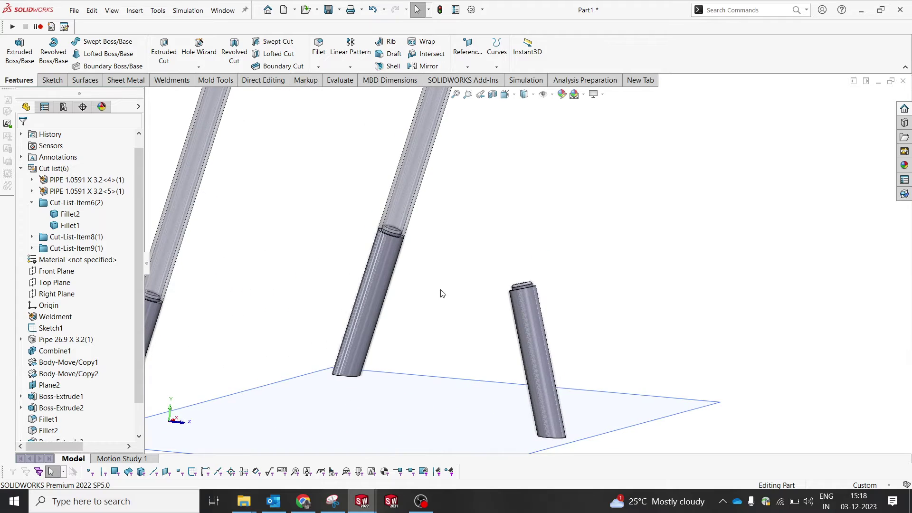
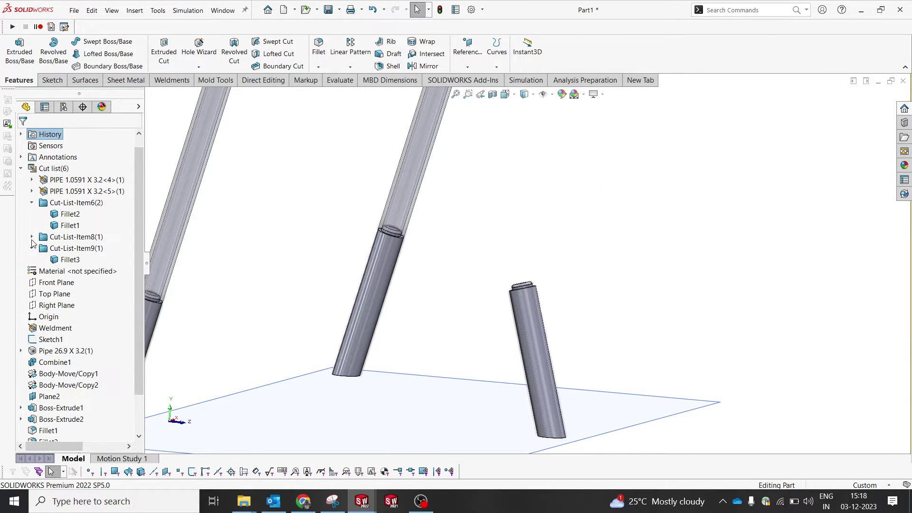
- Expand the cut list items and show the hidden pipe body of the middle post, Body-Move/Copy2
left_click(32, 191)
left_click(32, 180)
left_click(88, 191)
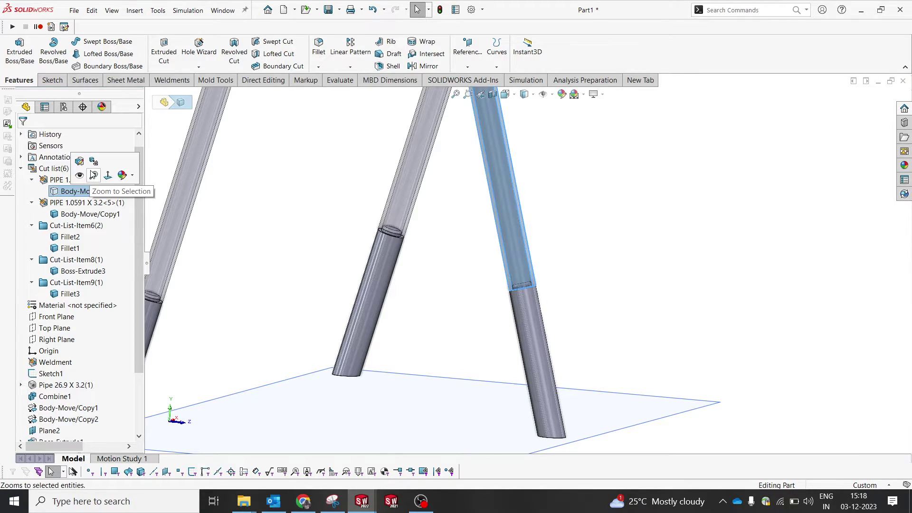
key("z")
left_click(673, 308)
scroll(546, 239, "up", 3)
middle_click_drag(546, 239, 531, 234)
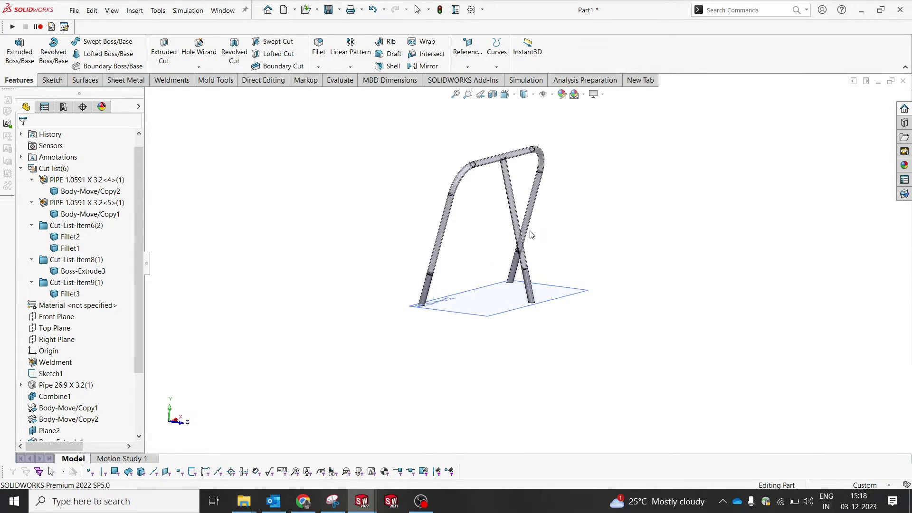
- Turn off the transparency of the pipe frame and middle post so they display as opaque
scroll(515, 203, "down", 1)
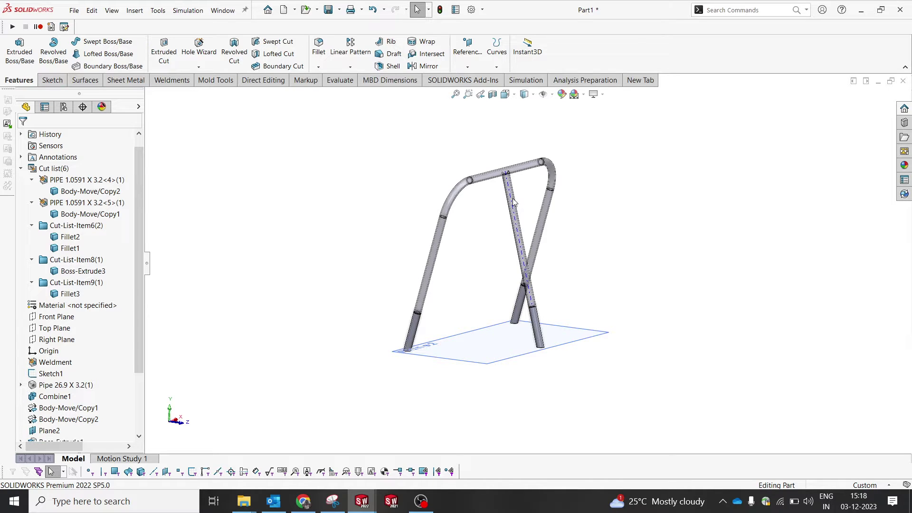
right_click(514, 202)
right_click(59, 385)
left_click(334, 251)
left_click(372, 189)
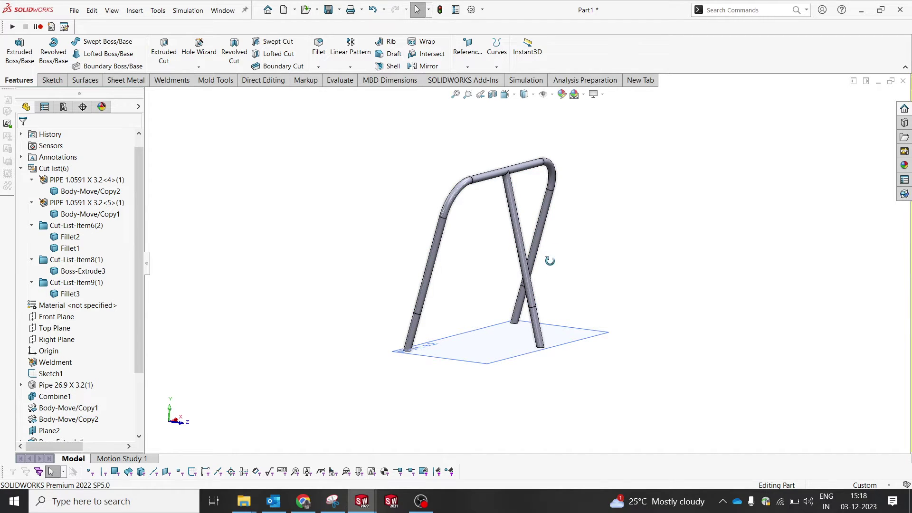
scroll(548, 206, "down", 1)
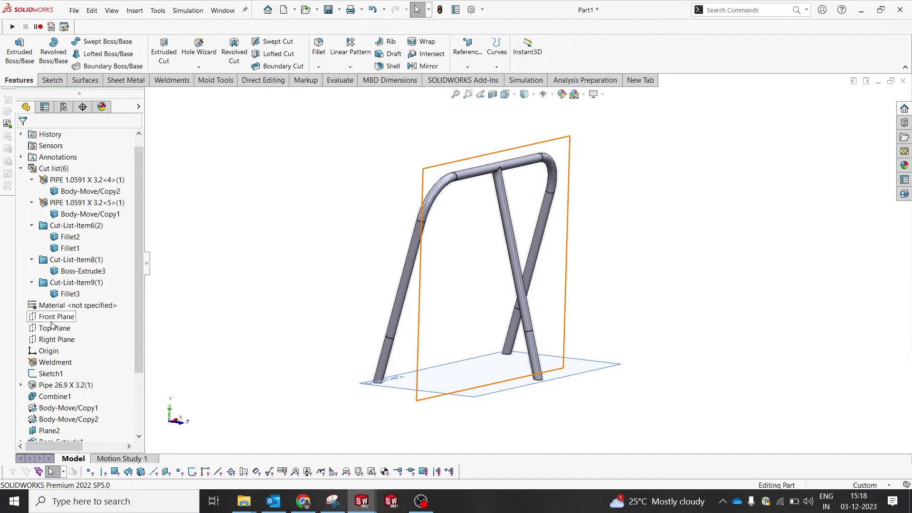
- On the Right Plane, sketch a corner rectangle about 0.61 in high resting on top of the frame's upper pipe
left_click(74, 340)
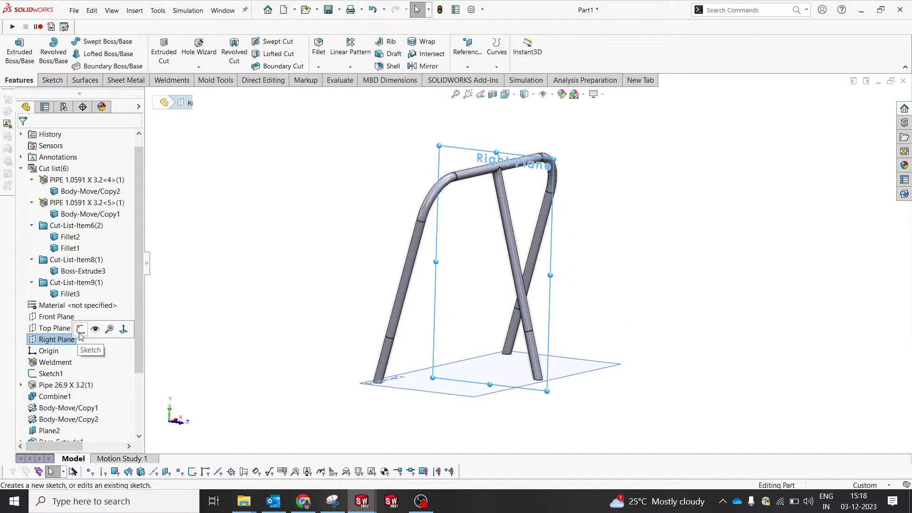
left_click(79, 330)
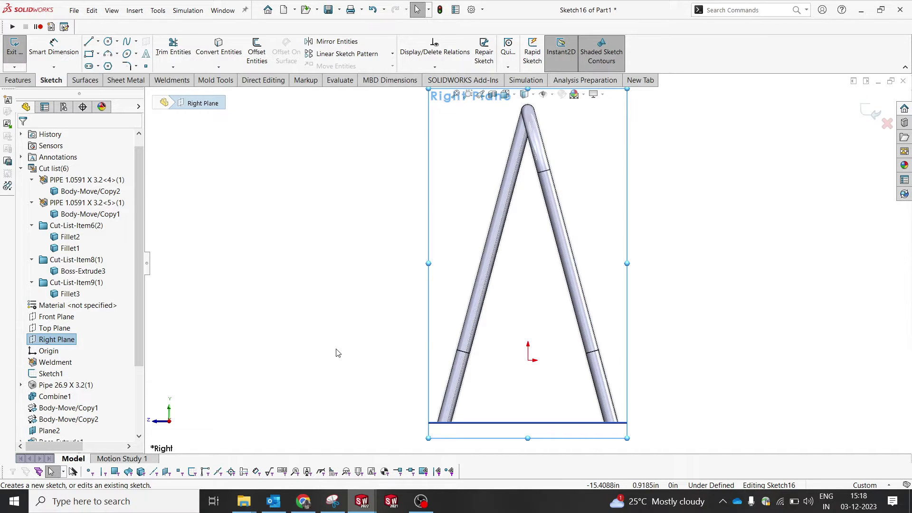
scroll(510, 277, "up", 5)
scroll(546, 190, "down", 5)
scroll(506, 210, "down", 7)
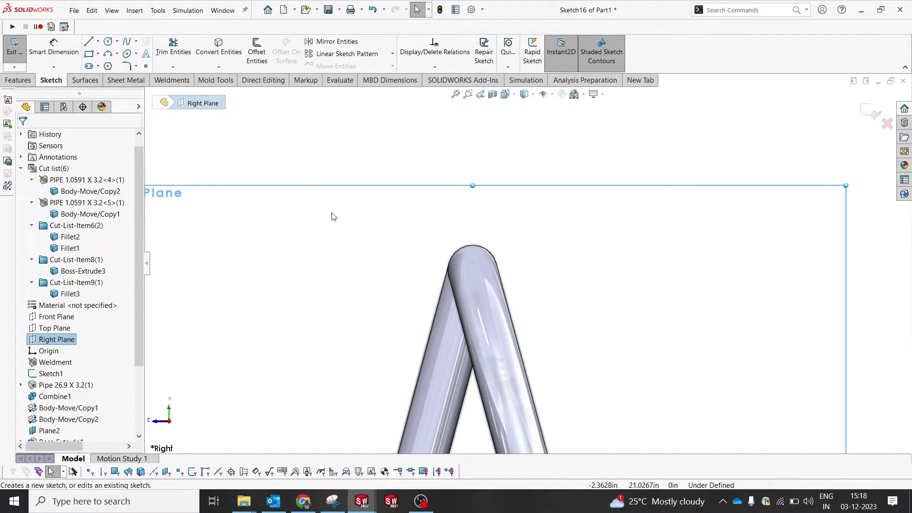
left_click(108, 54)
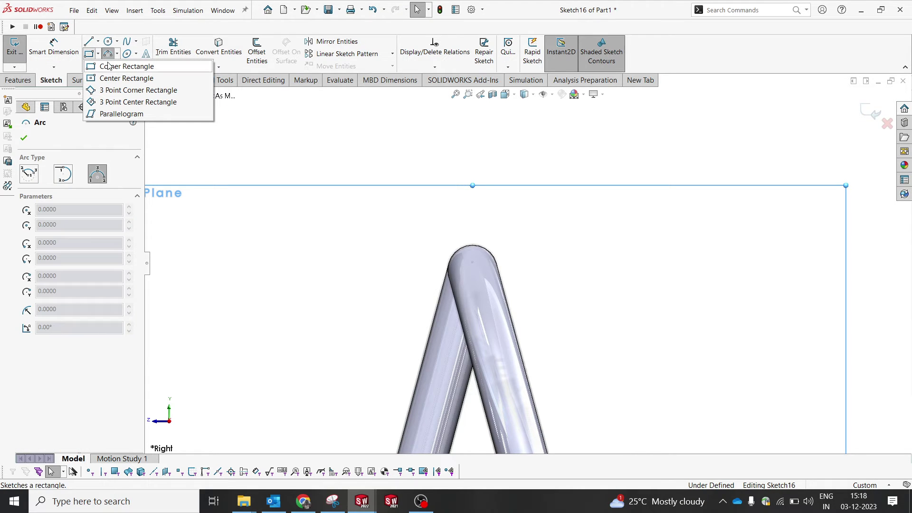
left_click(109, 68)
left_click(338, 217)
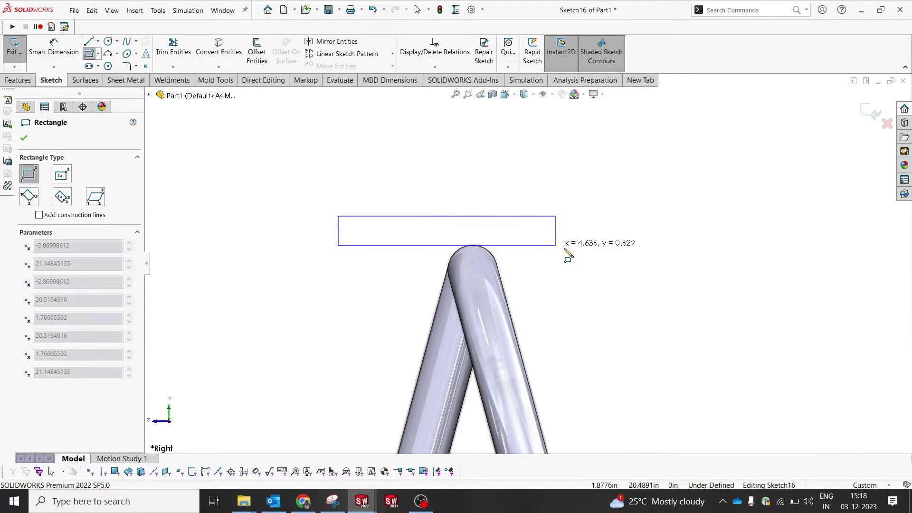
left_click(609, 244)
key("Escape")
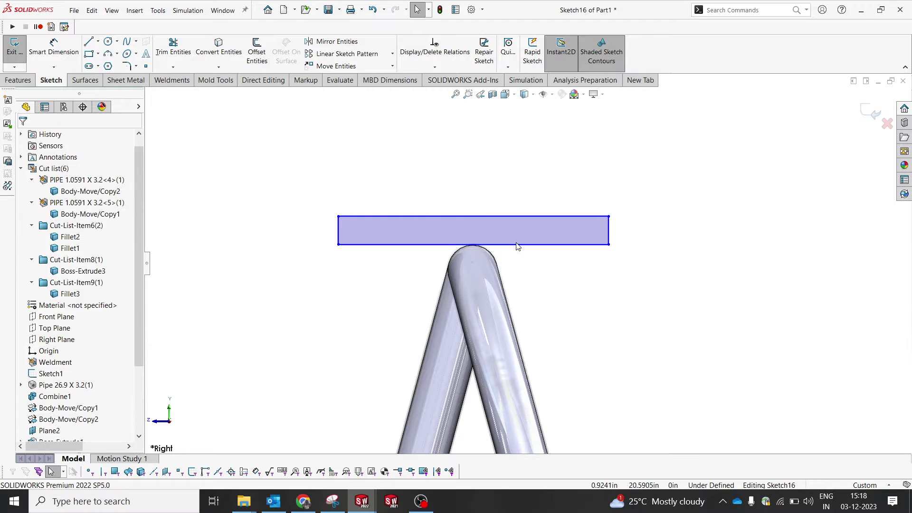
- Dimension the rectangle's height to 0.2 in
scroll(326, 236, "up", 14)
scroll(497, 246, "down", 2)
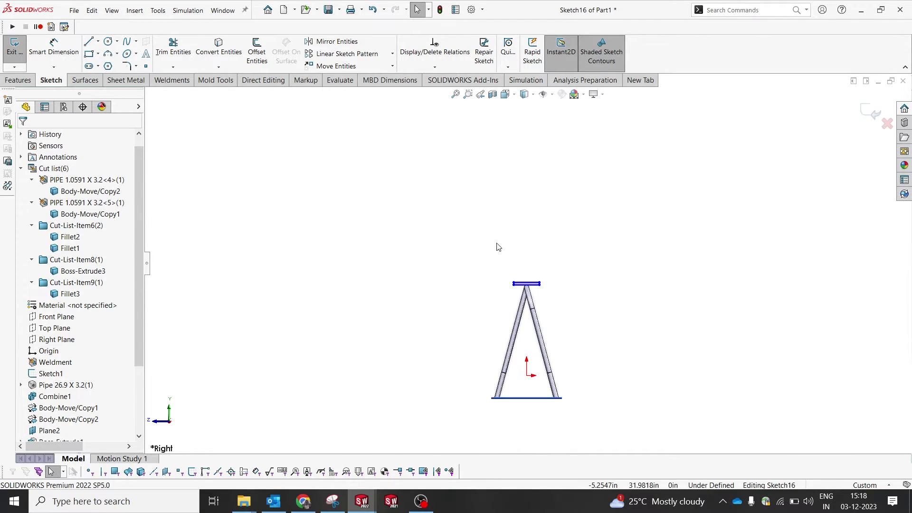
right_click_drag(573, 364, 573, 333)
scroll(544, 319, "down", 6)
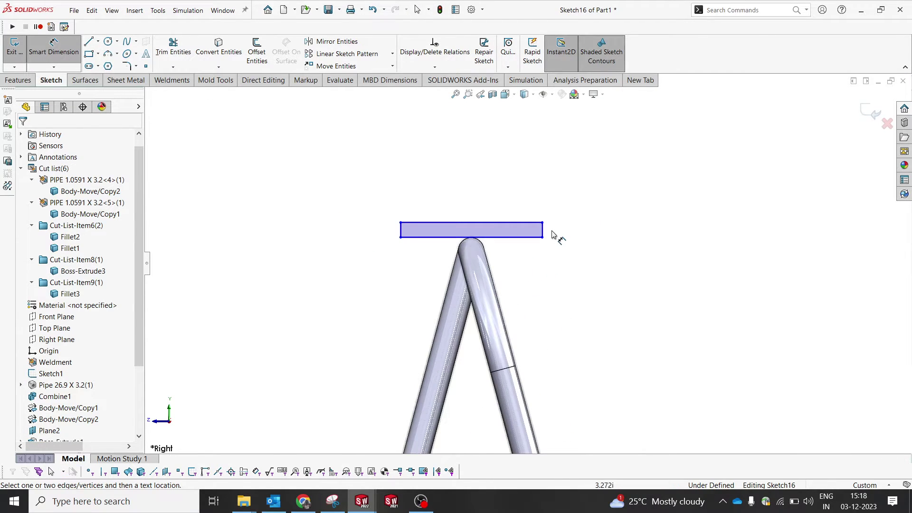
left_click(544, 232)
left_click(560, 230)
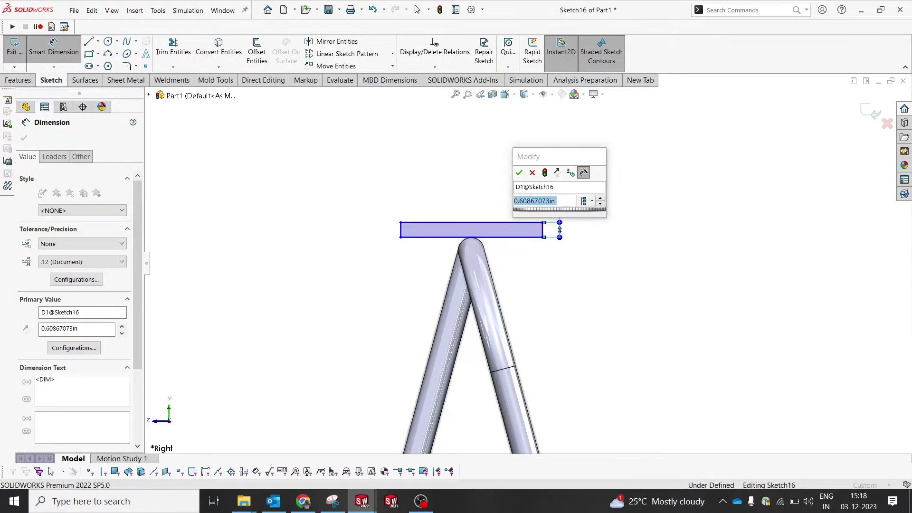
type("0.2")
key("Return")
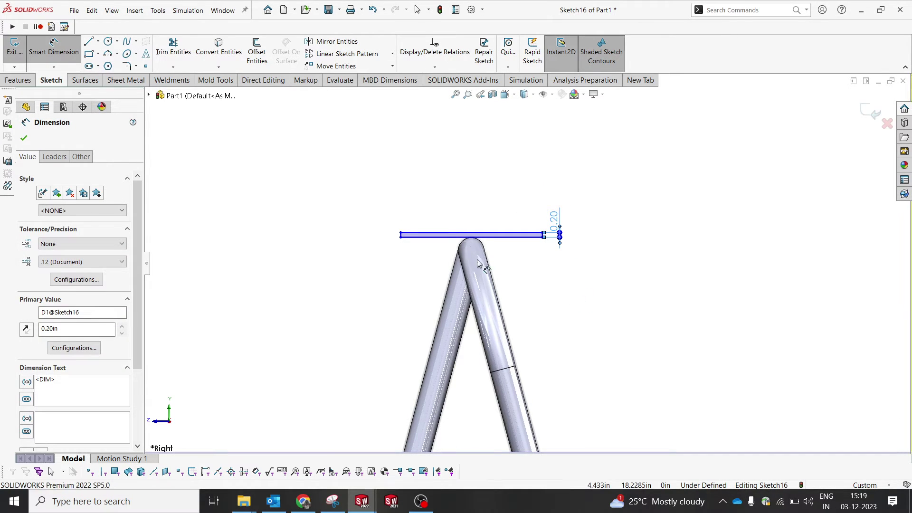
- Draw a vertical construction centreline about 24.6 in long from the origin up past the rectangle
scroll(477, 264, "down", 2)
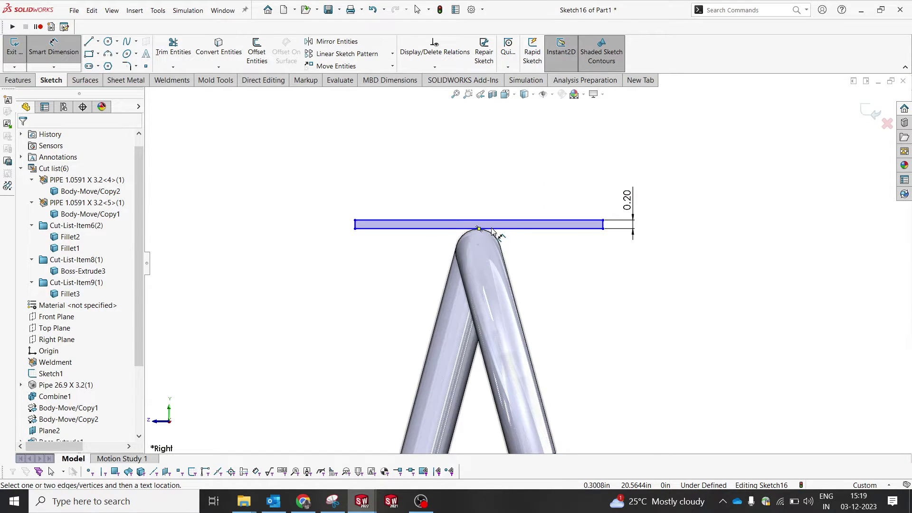
left_click(99, 41)
left_click(118, 66)
scroll(528, 263, "up", 5)
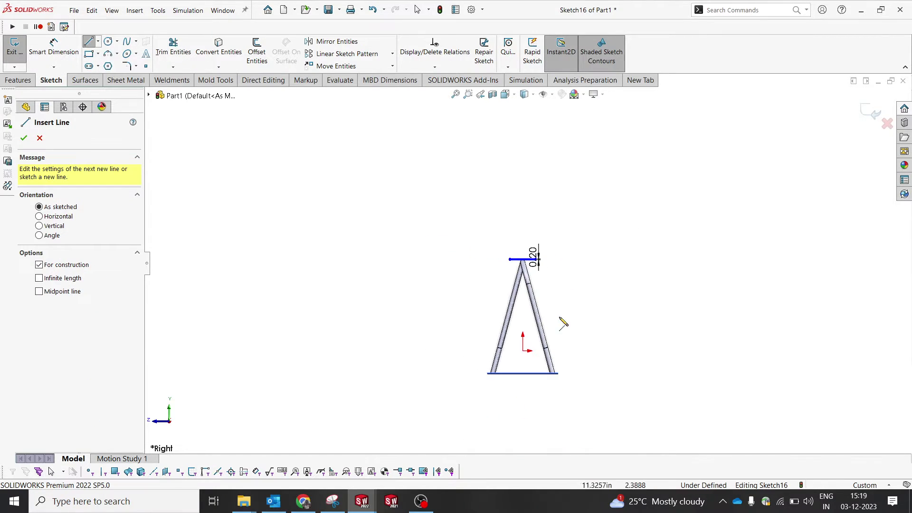
scroll(561, 328, "down", 2)
left_click(503, 274)
scroll(497, 91, "down", 2)
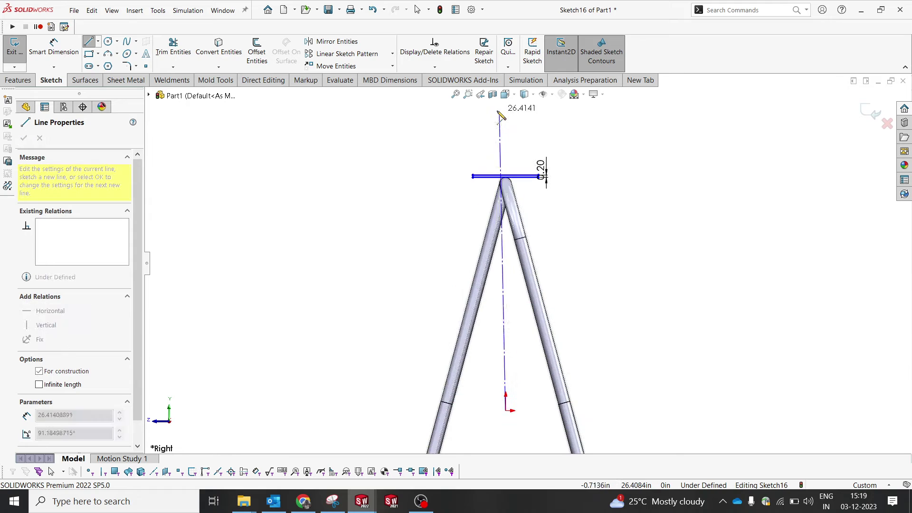
left_click(507, 133)
key("Escape")
scroll(530, 183, "down", 4)
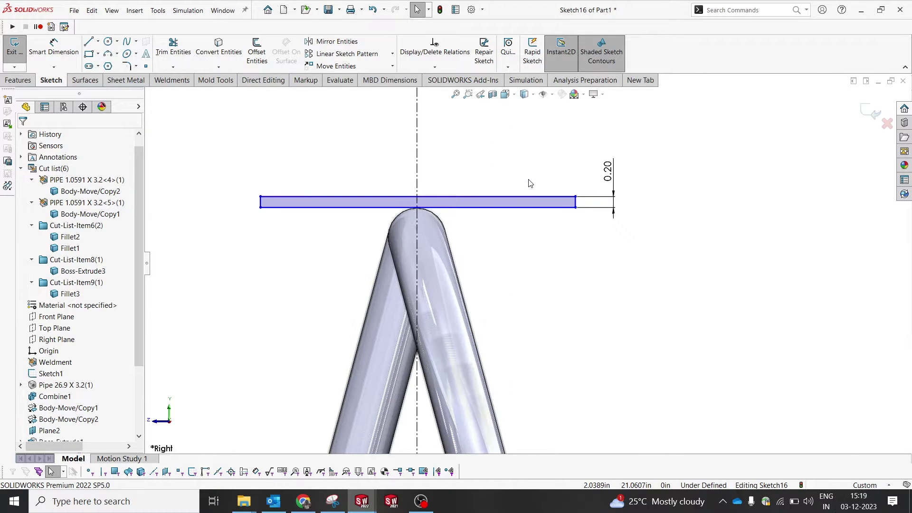
- Make the rectangle's two short side edges symmetric about the vertical construction centreline
left_click(576, 202)
left_click(418, 152, "ctrl")
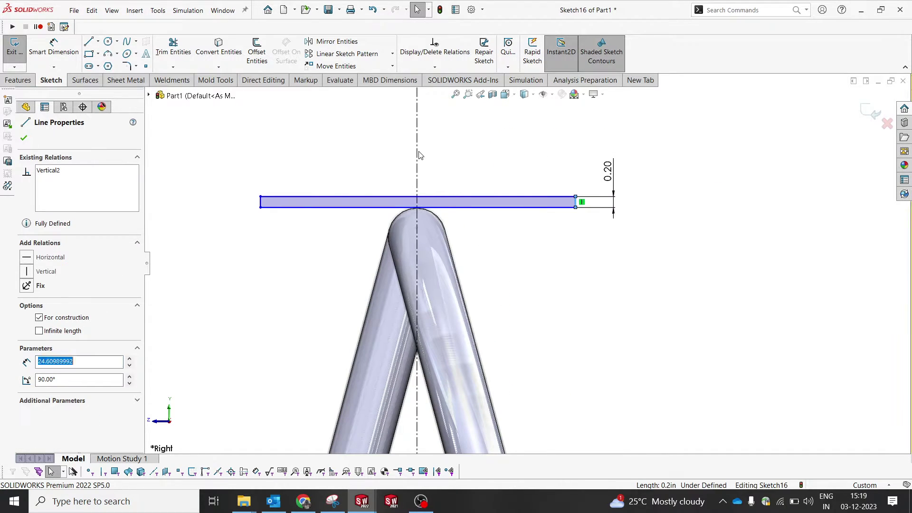
left_click(261, 201, "ctrl")
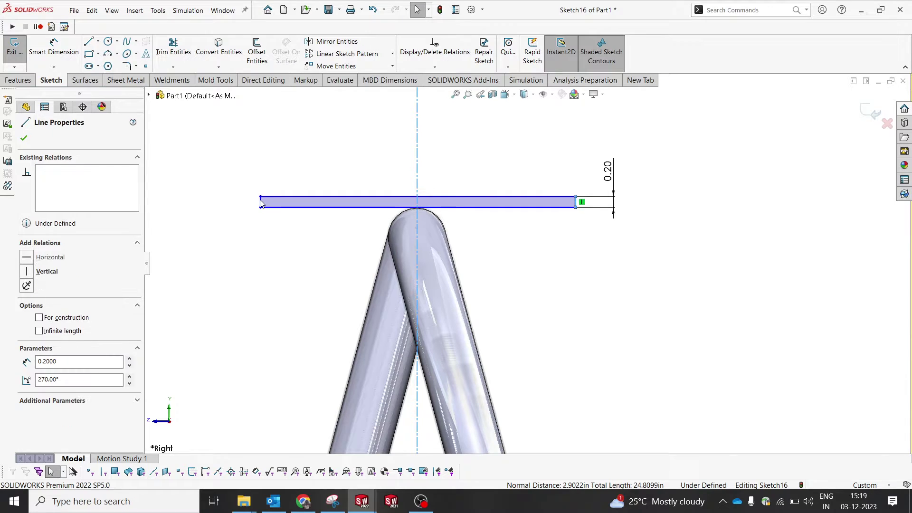
left_click(362, 155)
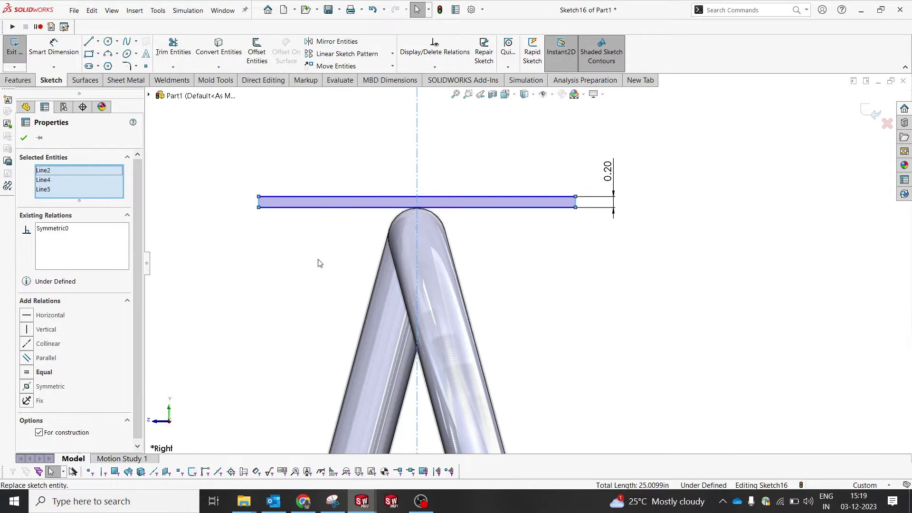
left_click(318, 261)
- Dimension the rectangle's width to 5 in
right_click_drag(338, 235, 343, 202)
left_click(445, 199)
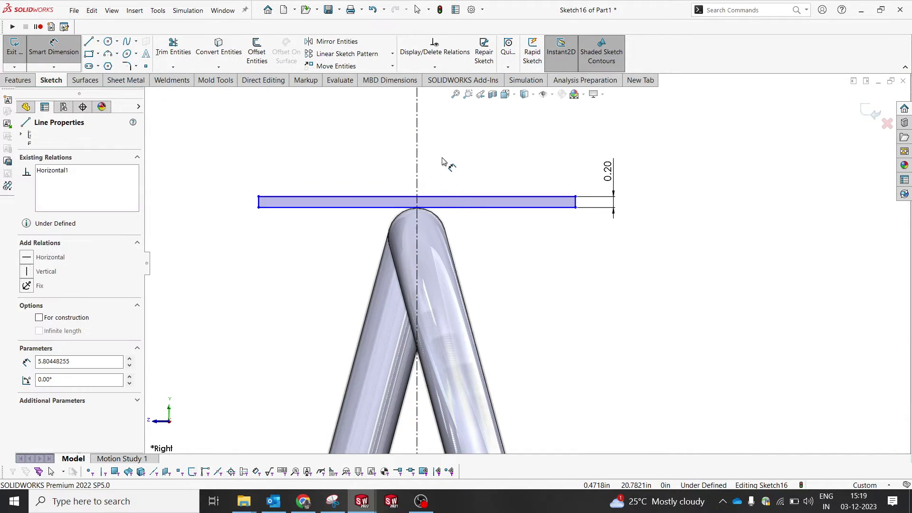
left_click(443, 157)
type("5")
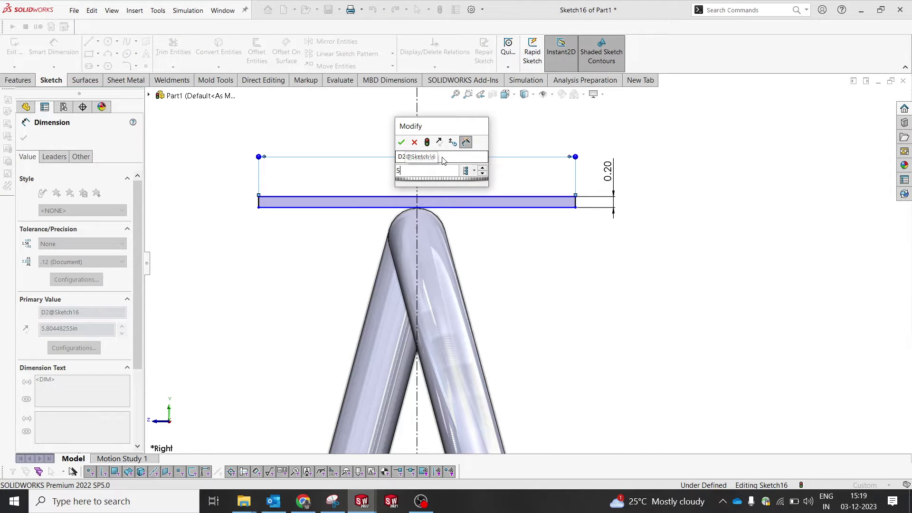
key("Return")
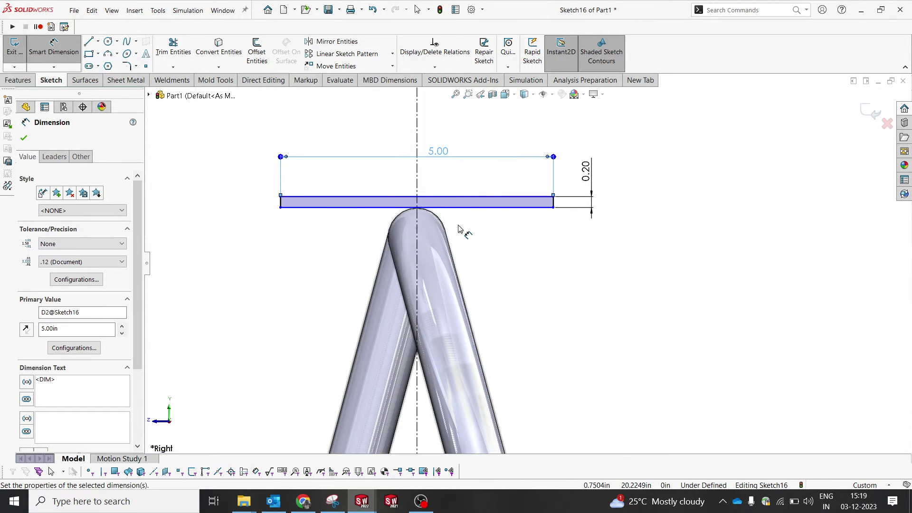
key("Escape")
- Create an intersection curve of the upper pipe's outer face in the sketch and convert the circle to construction geometry
left_click(436, 207)
middle_click_drag(464, 226, 446, 223)
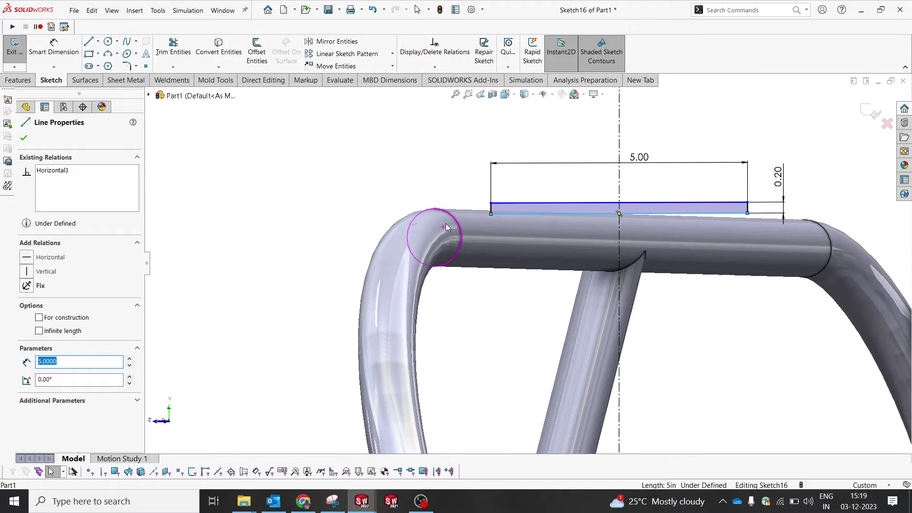
key("Escape")
left_click(677, 235)
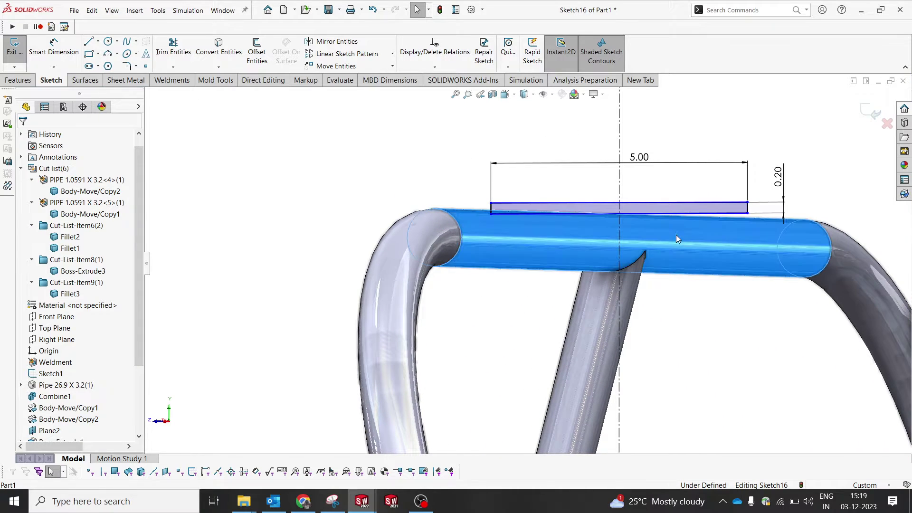
left_click(219, 66)
left_click(233, 105)
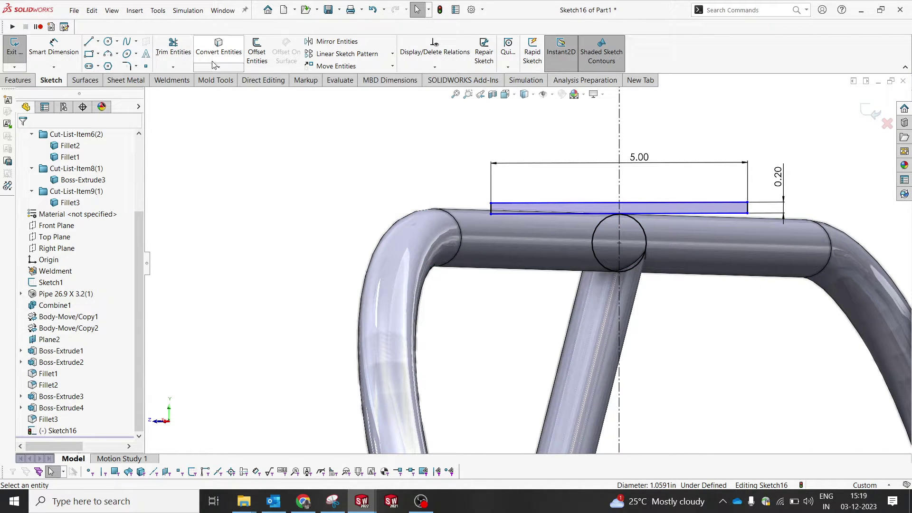
left_click(642, 226)
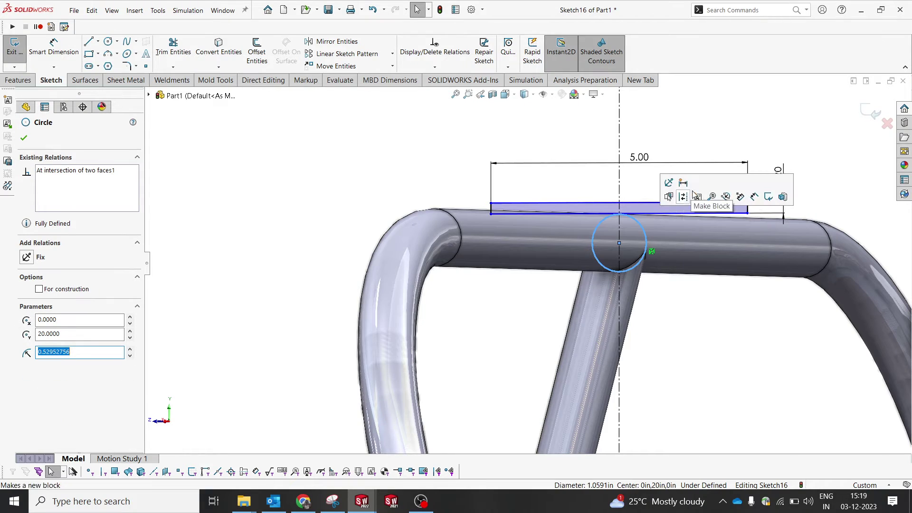
left_click(751, 127)
- Make the rectangle's lower edge tangent to the pipe's construction circle
scroll(653, 227, "down", 5)
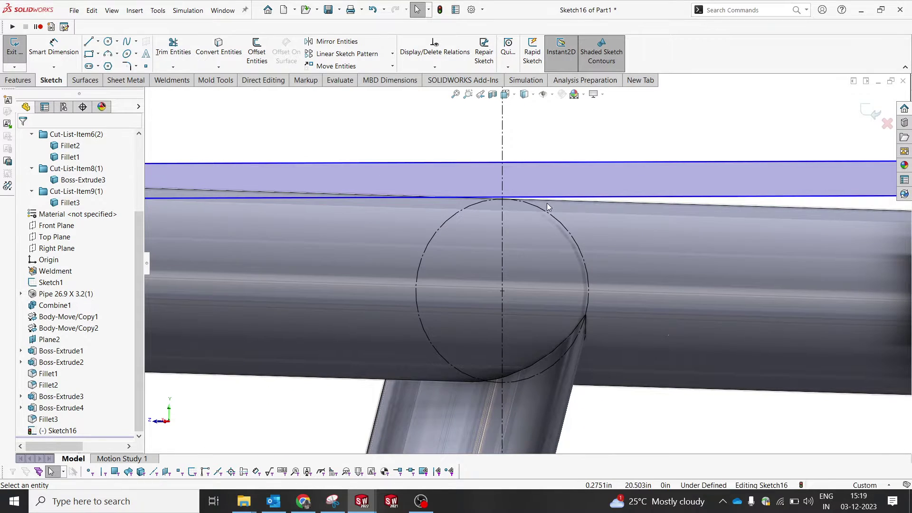
left_click(532, 202)
left_click(533, 204)
left_click(532, 202, "ctrl")
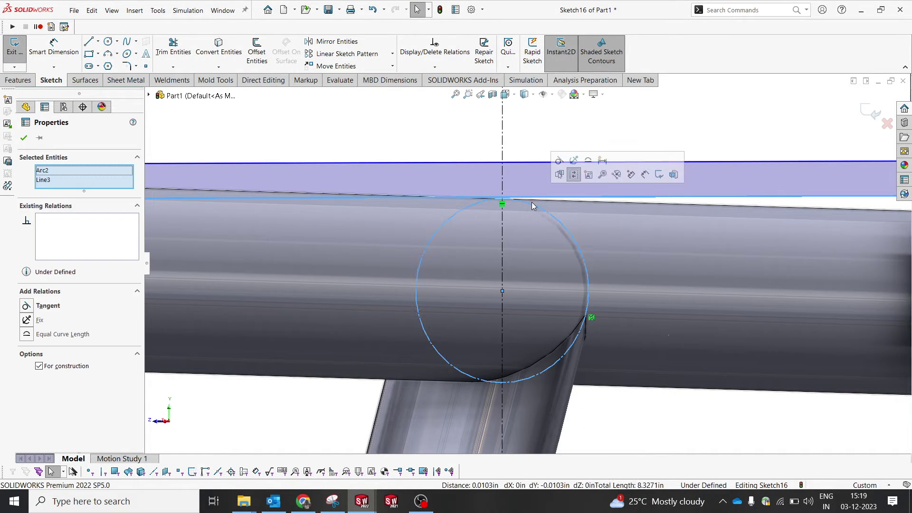
scroll(552, 175, "up", 8)
left_click(551, 219)
middle_click_drag(551, 220, 594, 273)
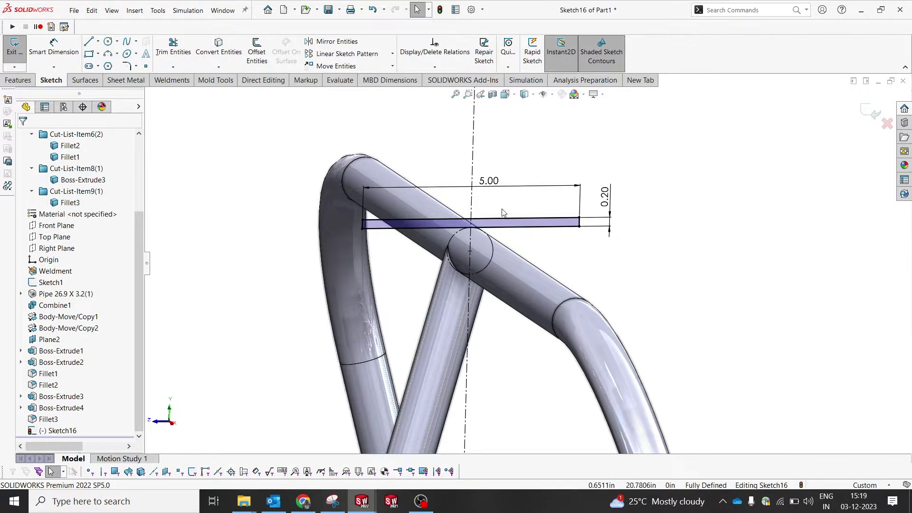
- Set the rectangle's width to 4 in
double_click(489, 181)
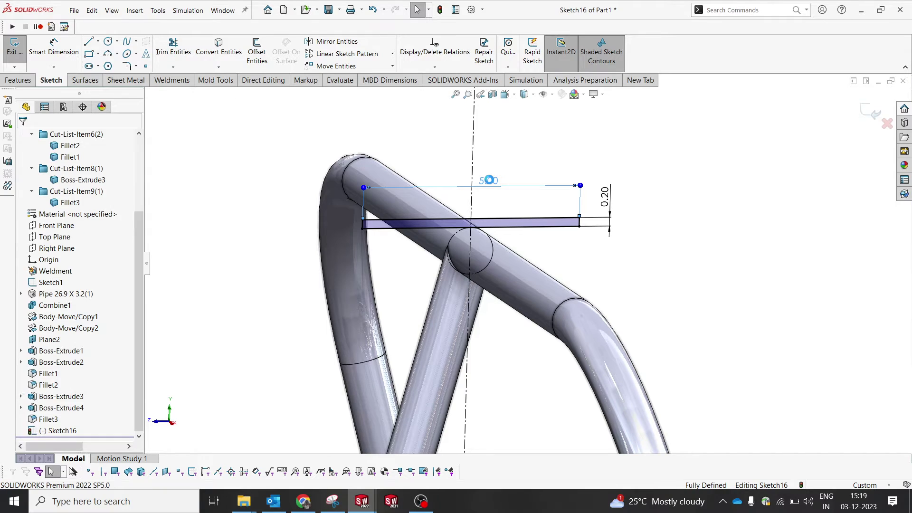
type("4")
key("Return")
middle_click_drag(468, 233, 451, 246)
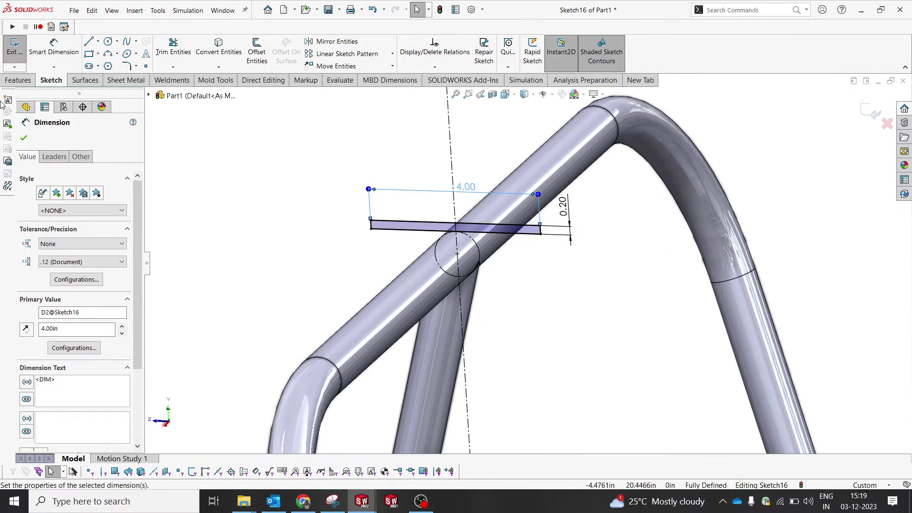
- Start a boss extrusion of the rectangle with the Mid Plane end condition and a depth of 35 in
left_click(27, 82)
left_click(28, 61)
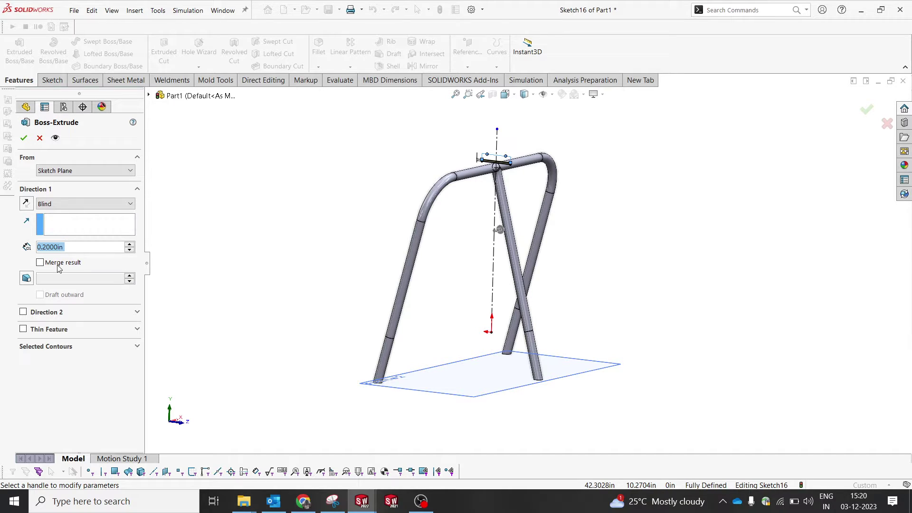
type("150")
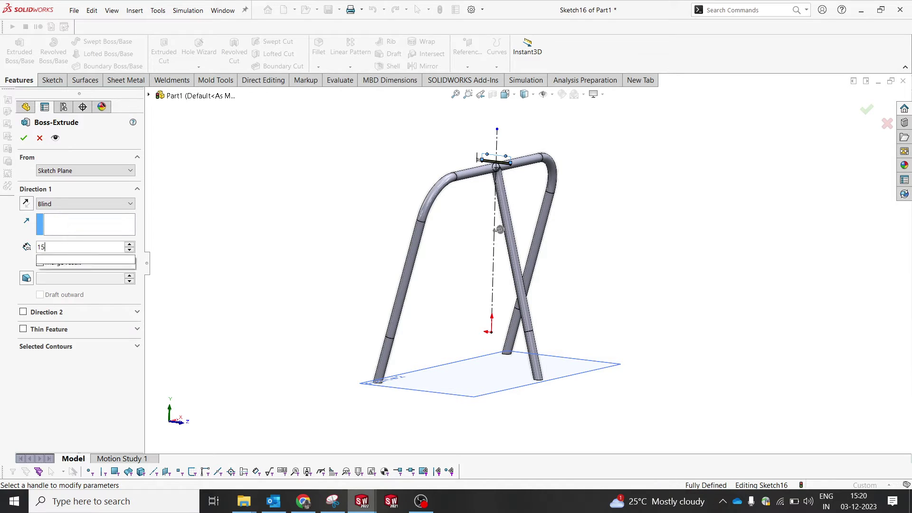
key("Return")
left_click(62, 209)
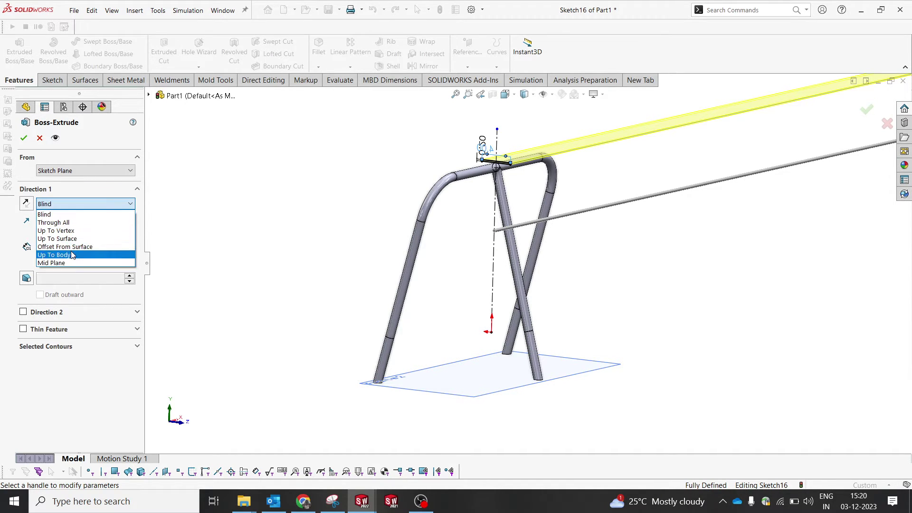
left_click(72, 266)
type("35")
key("Return")
middle_click_drag(525, 227, 458, 204)
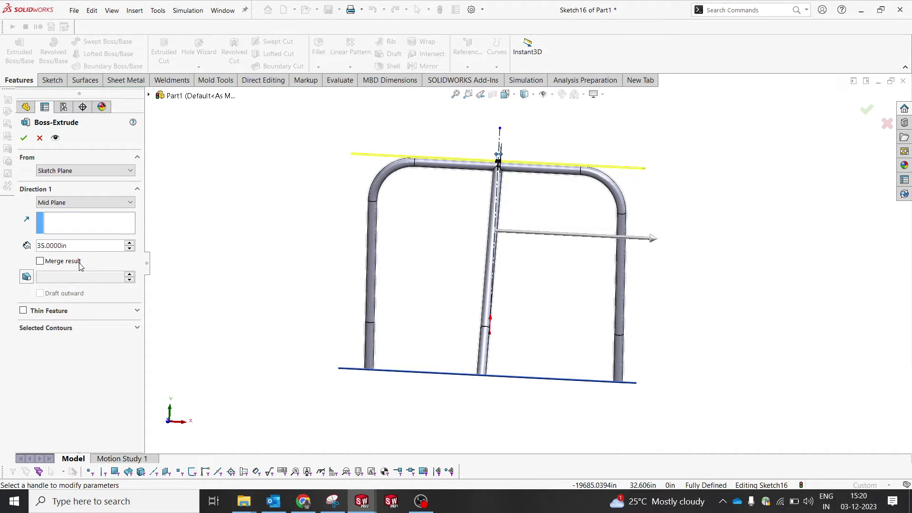
- Try extrusion depths of 32.5 in and 30 in for the plate and compare its ends with the pipe bends
type("32.5")
key("Return")
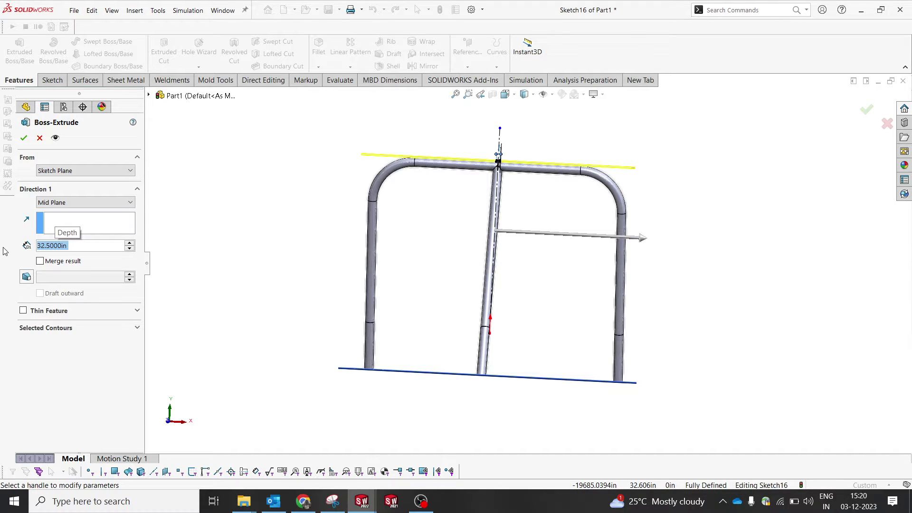
type("30")
key("Return")
middle_click_drag(431, 173, 483, 295)
scroll(428, 168, "down", 8)
scroll(525, 264, "up", 7)
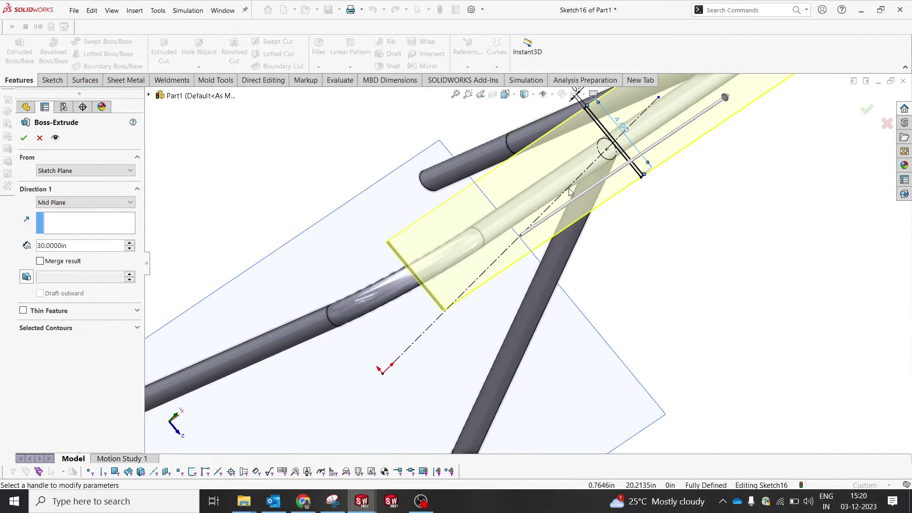
- Set the plate's mid-plane extrusion depth to 25 in and complete the extrusion
double_click(81, 247)
type("25")
key("Return")
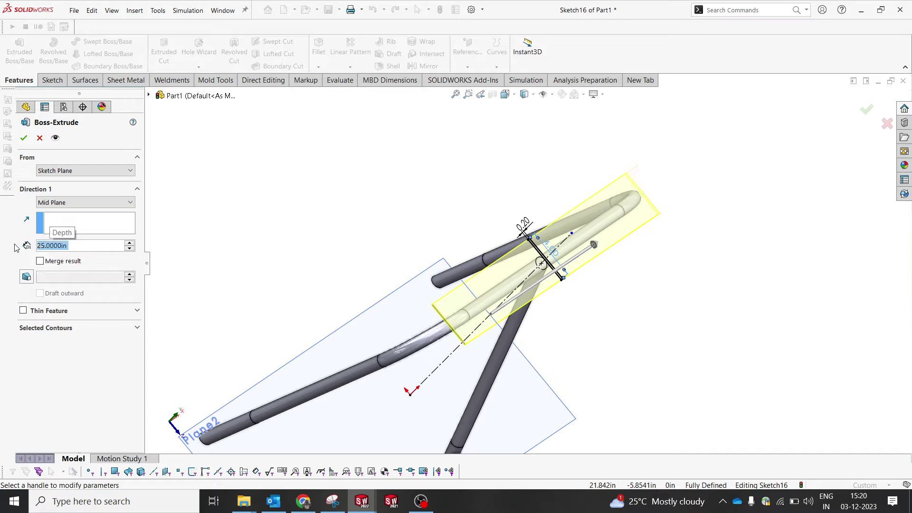
left_click(23, 139)
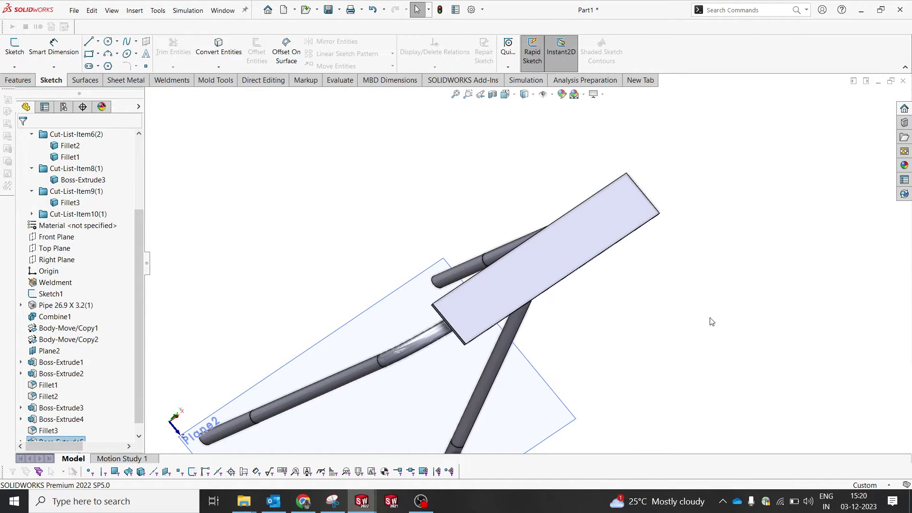
- Open a sketch on the plate's top face and draw a horizontal construction line from the origin past the plate's left end
middle_click_drag(616, 314, 578, 243)
scroll(578, 244, "up", 5)
scroll(545, 295, "down", 2)
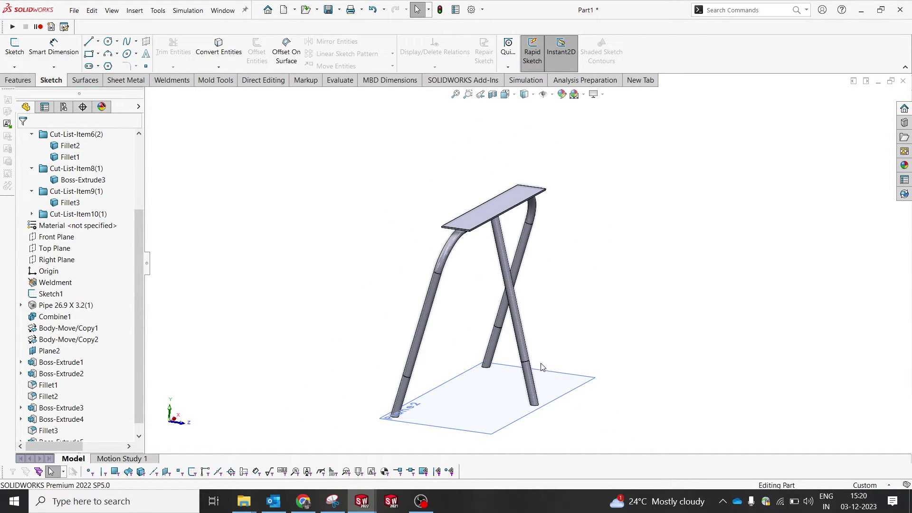
scroll(522, 218, "down", 4)
left_click(511, 196)
left_click(551, 169)
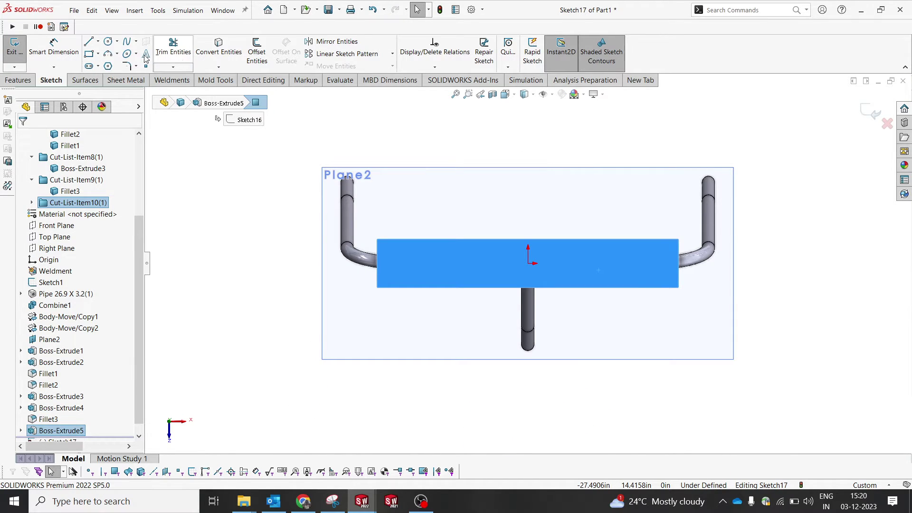
key("l")
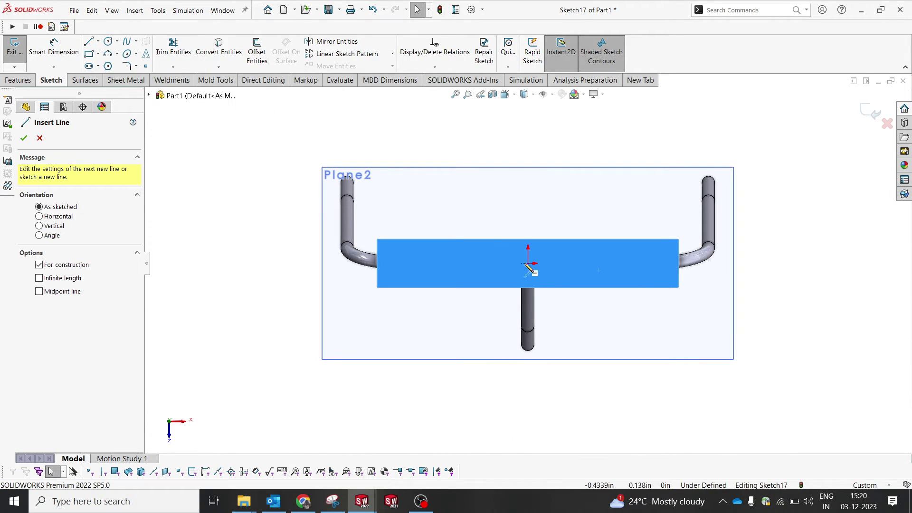
left_click(528, 262)
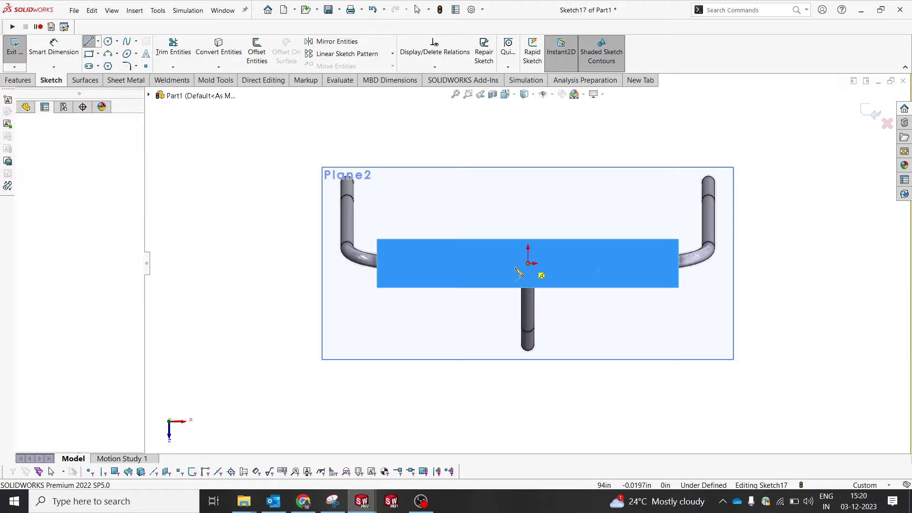
left_click(273, 264)
key("Escape")
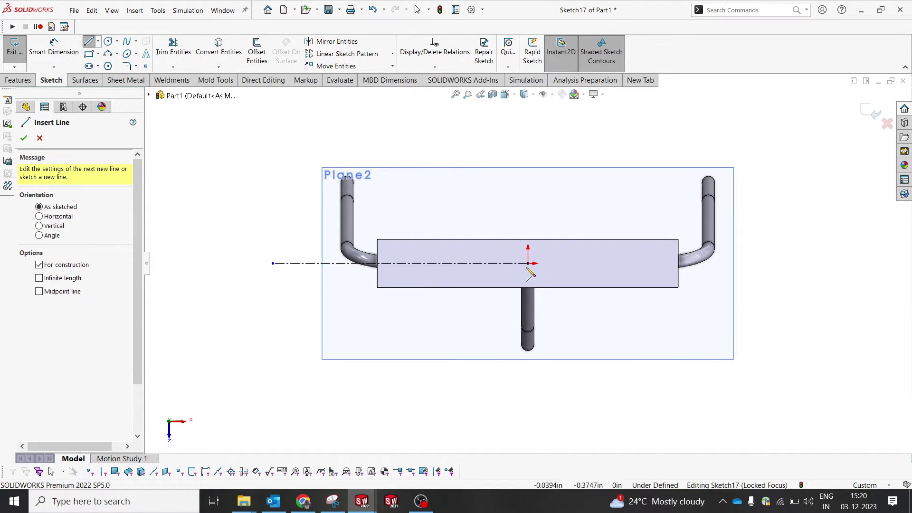
- Draw a vertical construction line from the origin up past the plate's upper long edge
left_click(528, 264)
left_click(529, 148)
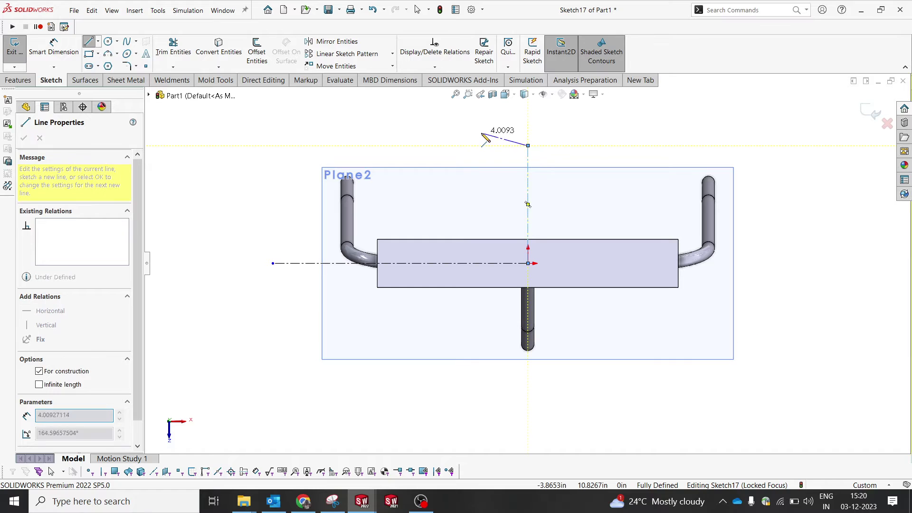
key("Escape")
key("Escape")
- Display the model with hidden lines visible and sketch two circles, radii about 0.36 and 0.39 in, on opposite sides of the horizontal centreline near the plate's left end
mouse_move(525, 96)
left_click(525, 147)
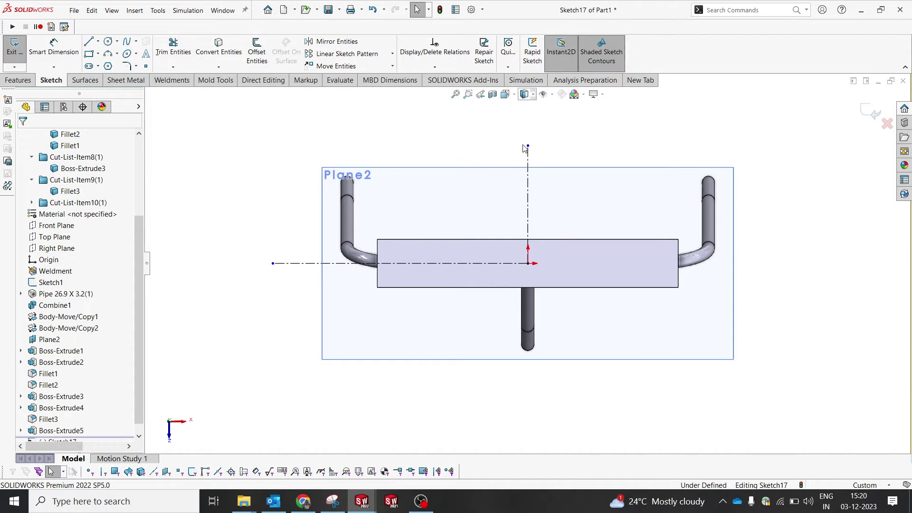
scroll(412, 260, "down", 6)
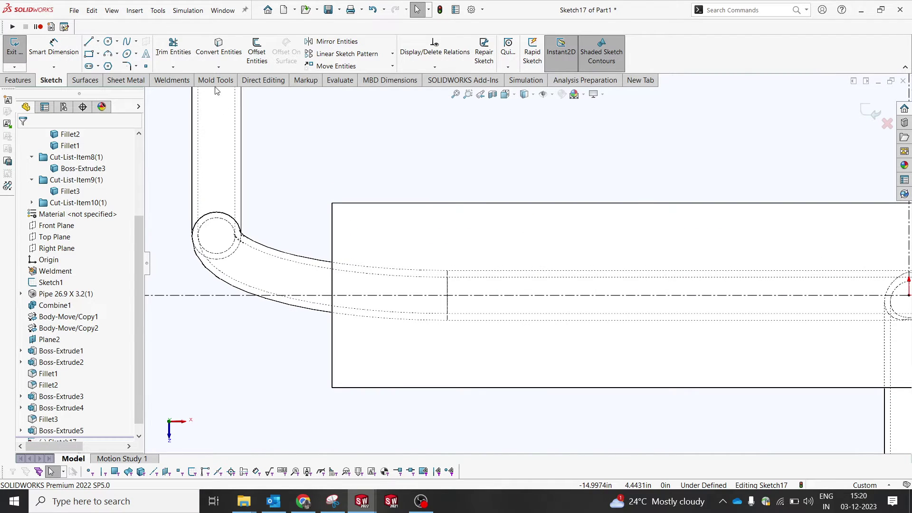
left_click(108, 41)
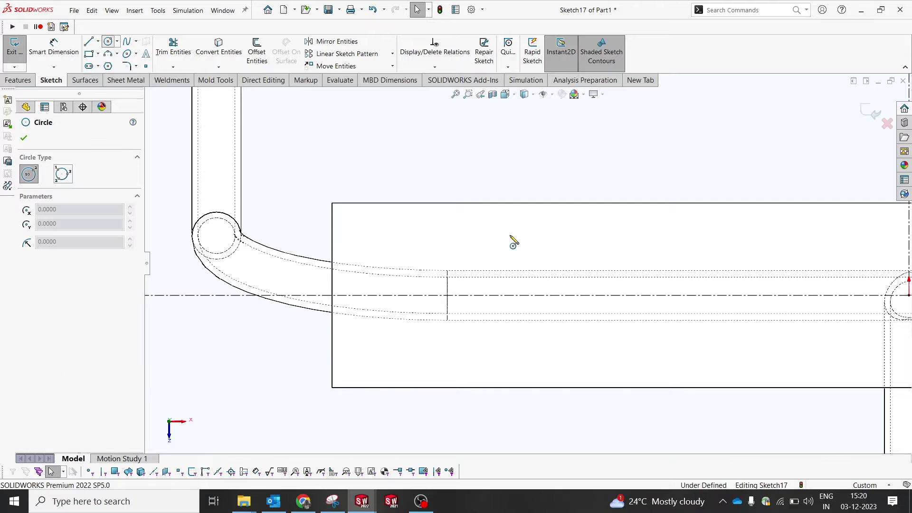
left_click(448, 237)
left_click(460, 246)
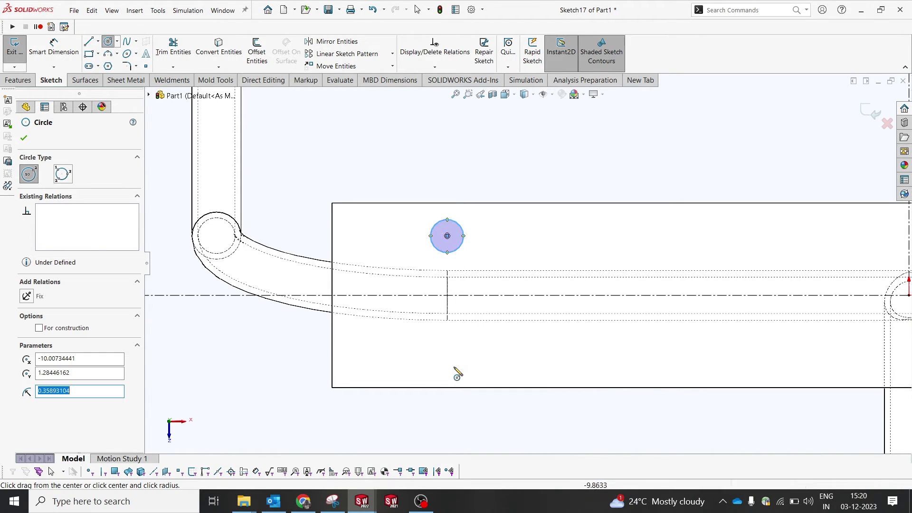
left_click(444, 362)
left_click(458, 373)
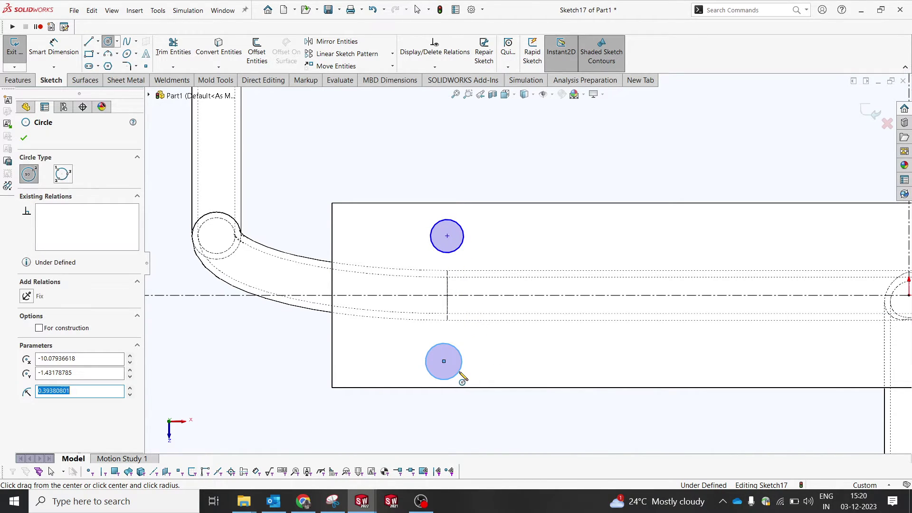
- Dimension the upper circle across the vertical construction line with a doubled distance of 20 in
key("d")
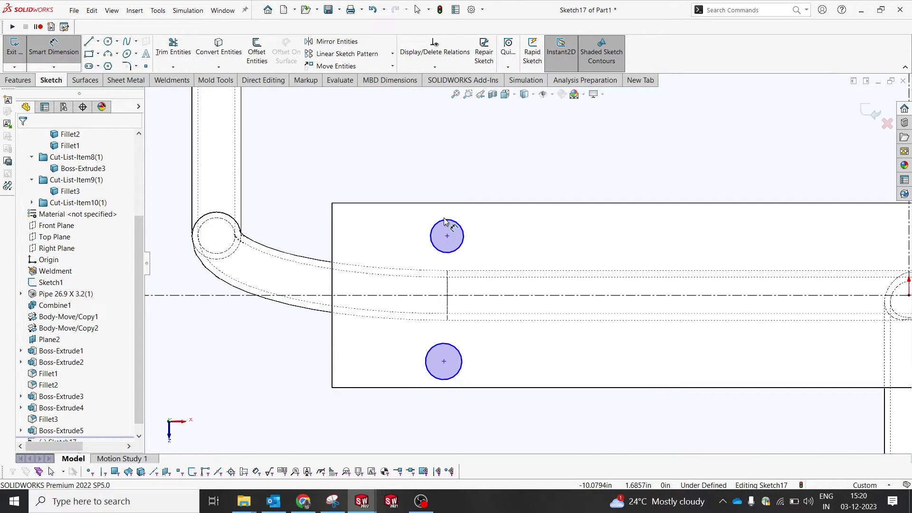
left_click(448, 225)
scroll(494, 242, "down", 3)
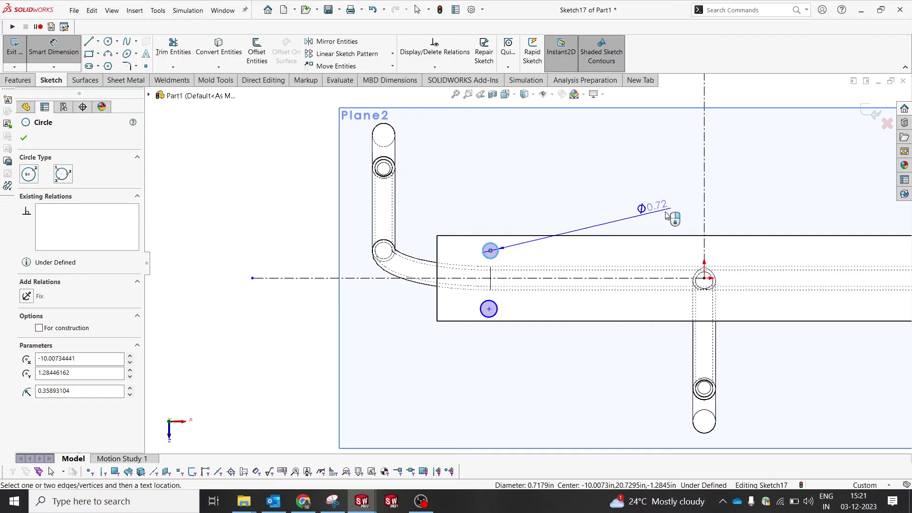
left_click(705, 216)
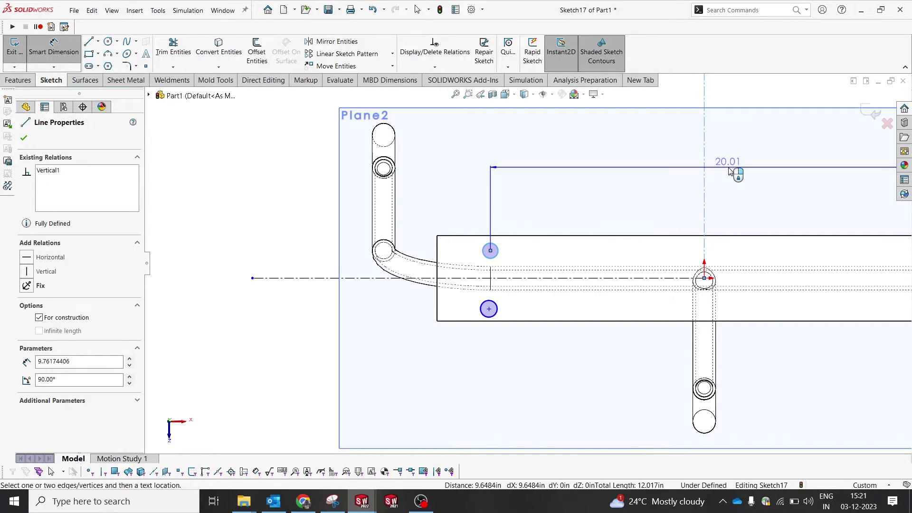
left_click(730, 172)
type("20")
key("Return")
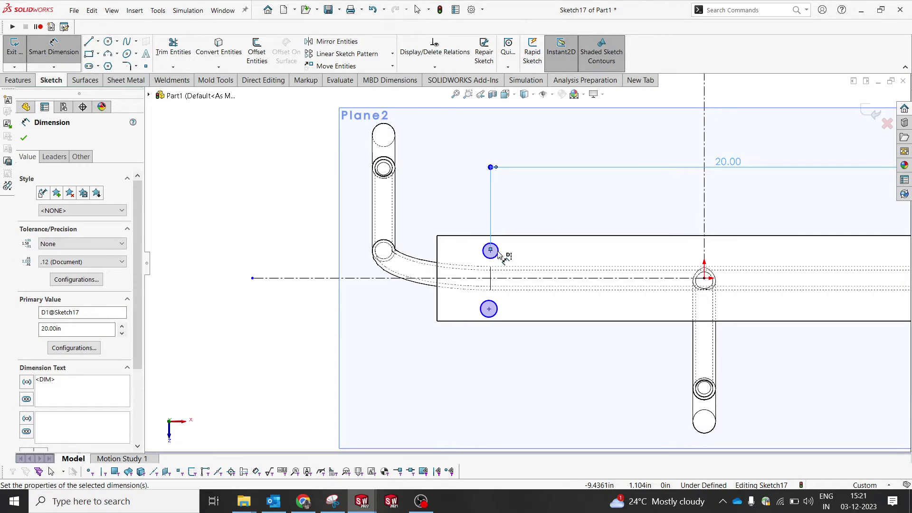
- Set the vertical distance between the two circle centres to 2.5 in
left_click(502, 303)
left_click(490, 250)
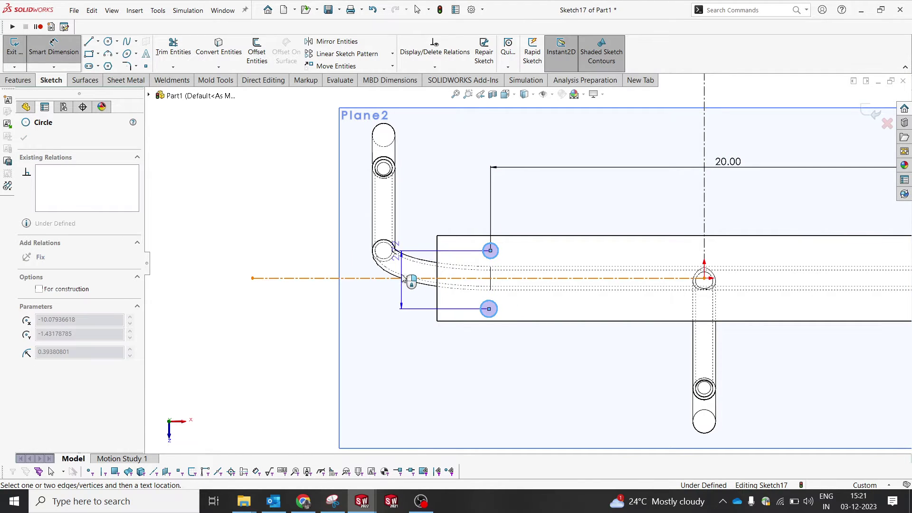
left_click(396, 327)
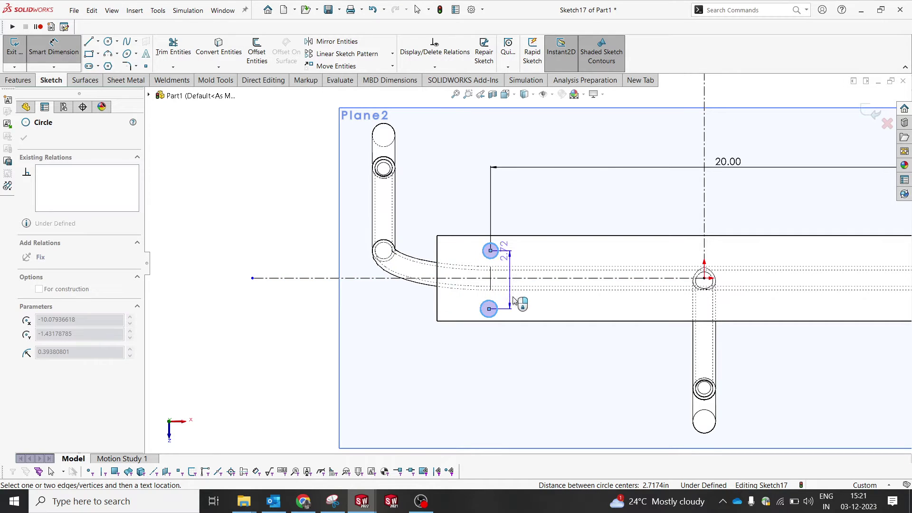
left_click(514, 300)
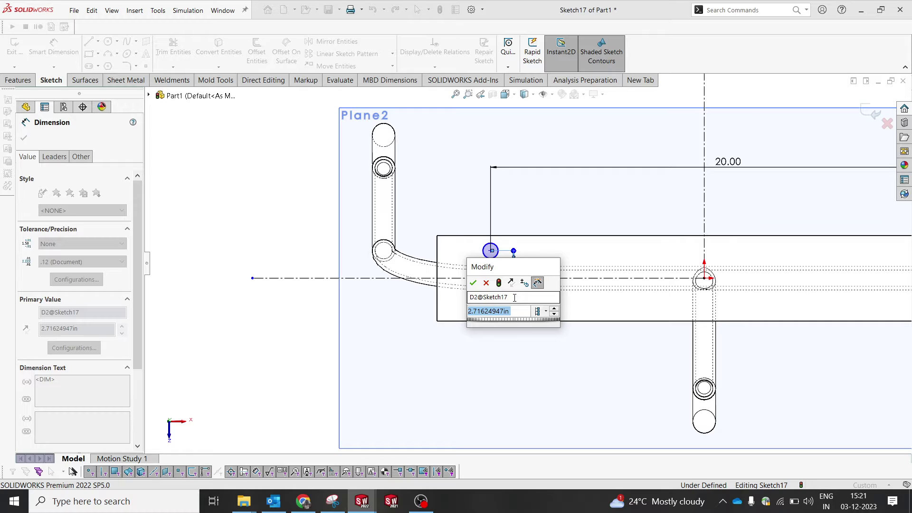
type("2.5")
key("Return")
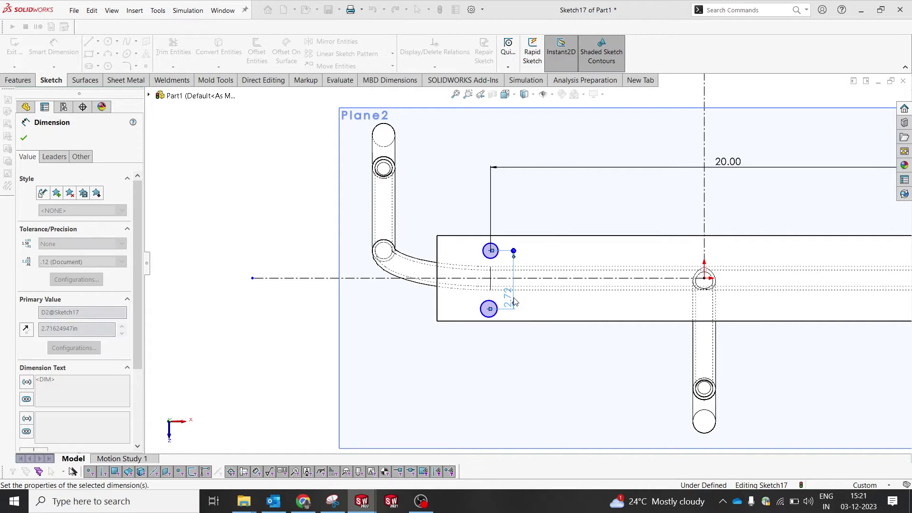
key("Escape")
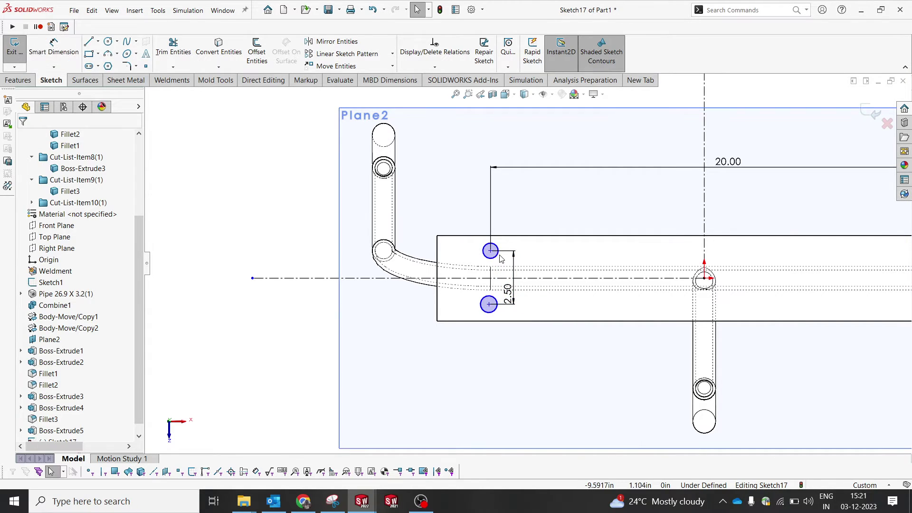
- Make the two circles symmetric about the horizontal construction line
left_click(498, 255)
left_click(531, 279)
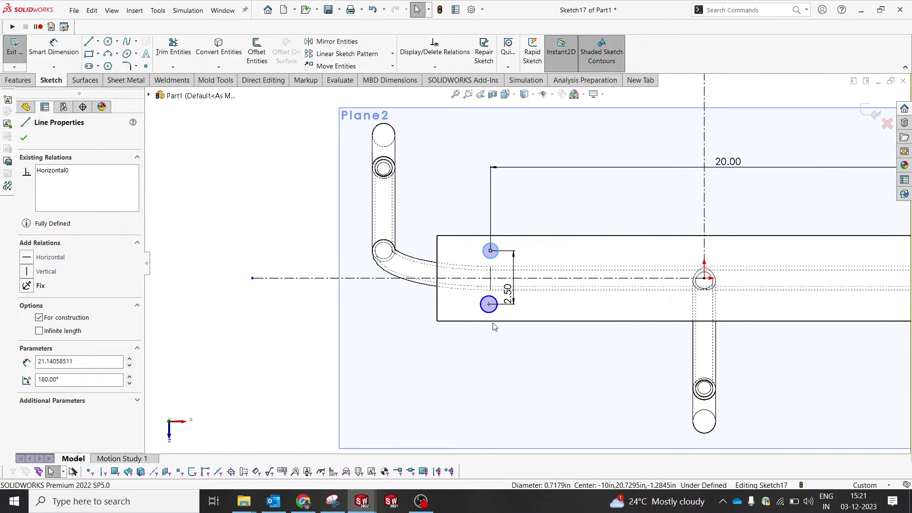
left_click(493, 314, "ctrl")
left_click(491, 251, "ctrl")
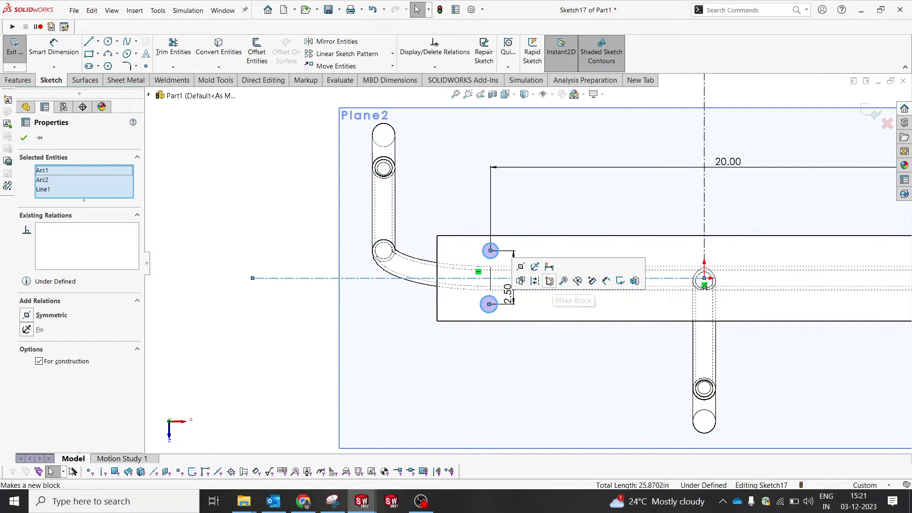
left_click(521, 267)
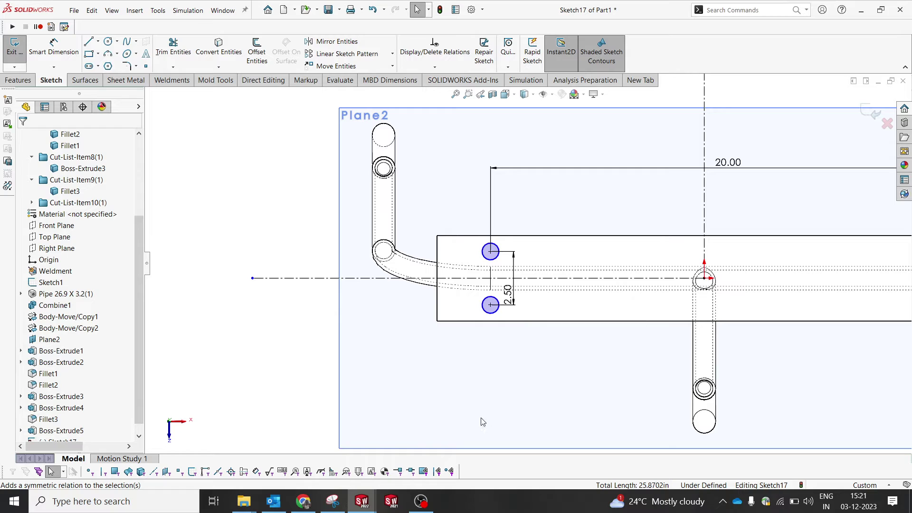
- Set the lower circle's diameter to 0.5 in
right_click_drag(212, 355, 214, 325)
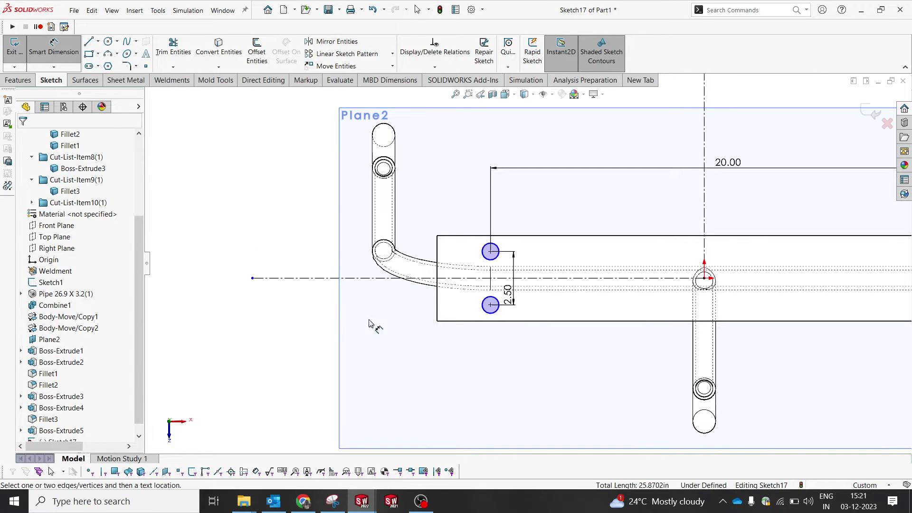
left_click(491, 314)
left_click(417, 349)
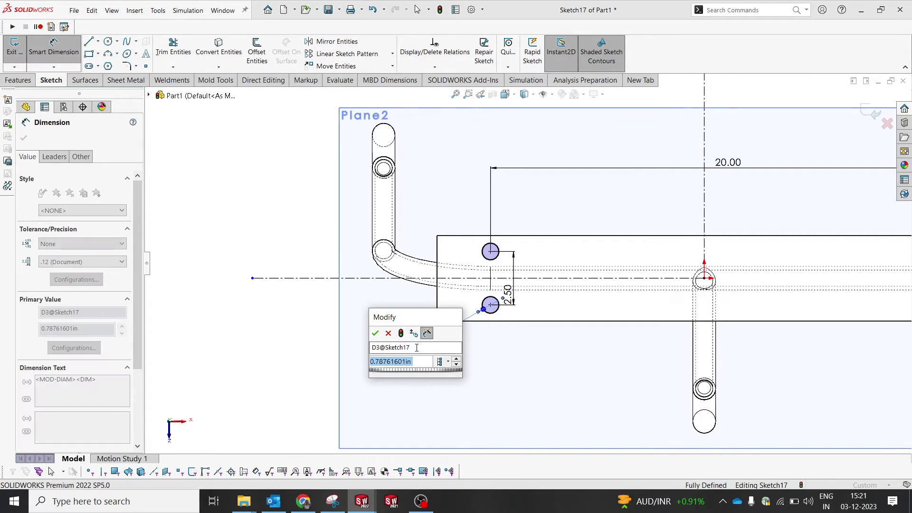
type("0.5")
key("Return")
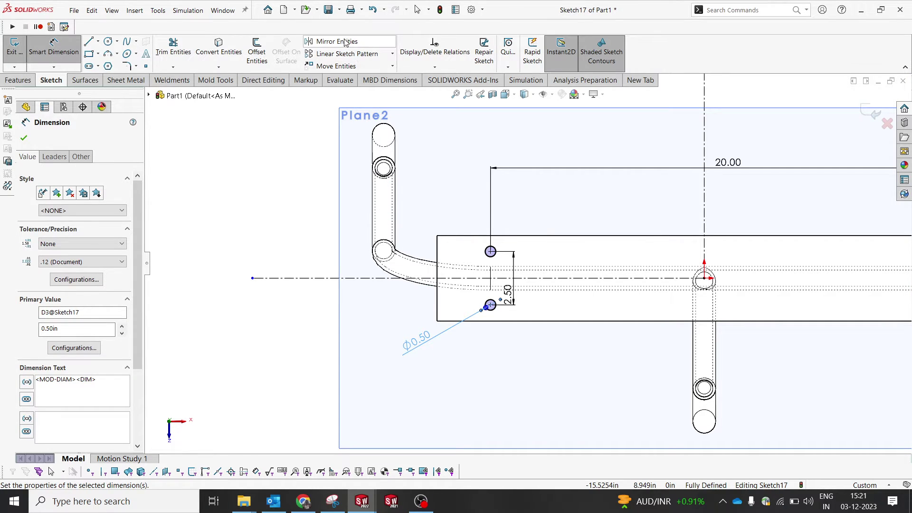
- Mirror both circles about the vertical construction line to the plate's other end
left_click(346, 43)
left_click_drag(473, 227, 530, 345)
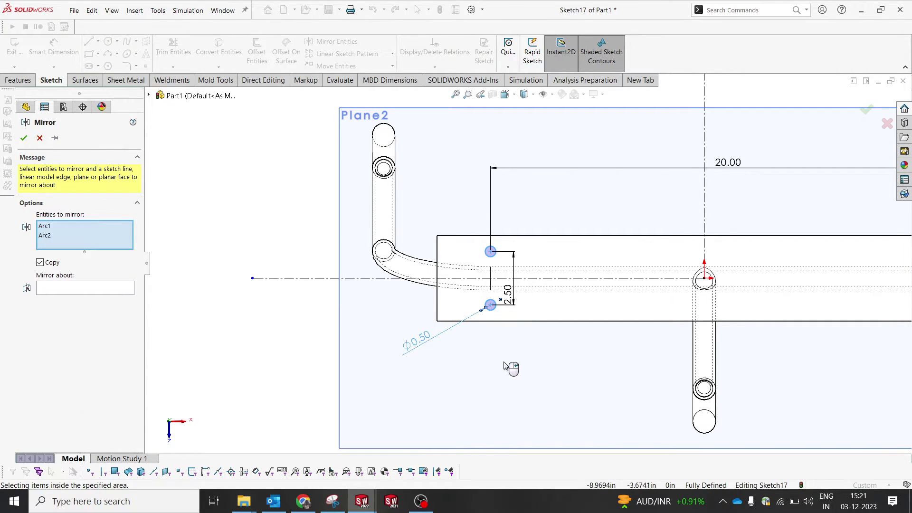
left_click(115, 288)
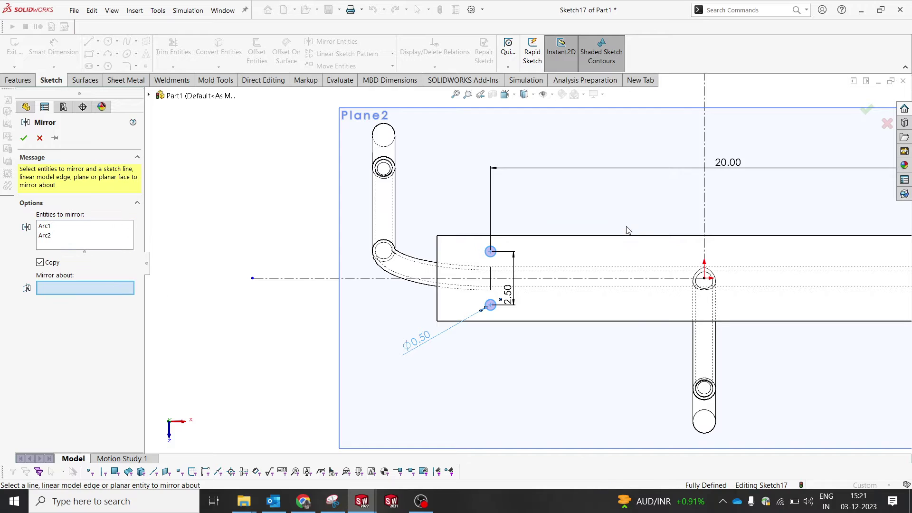
left_click(703, 224)
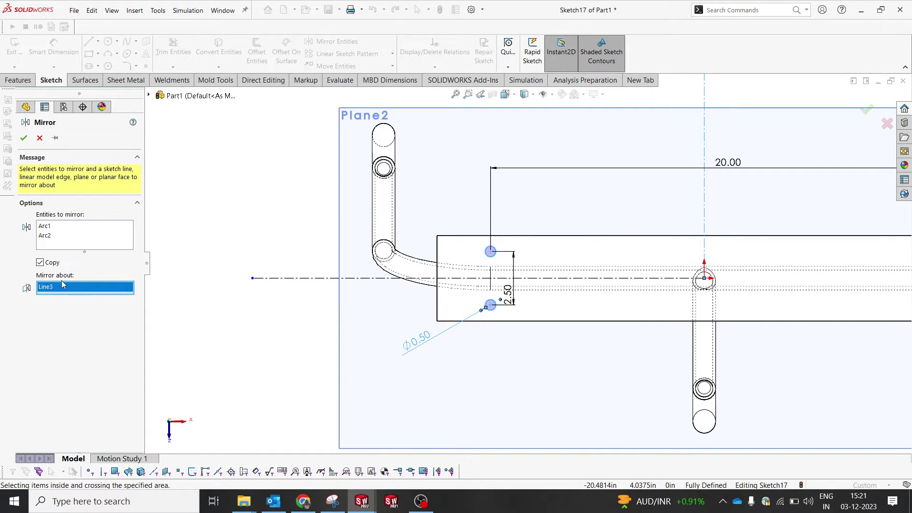
left_click(23, 137)
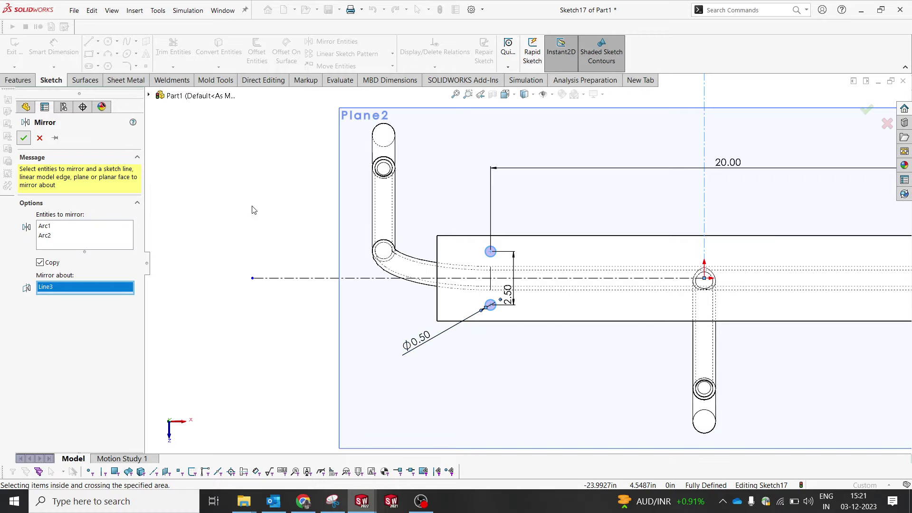
key("f")
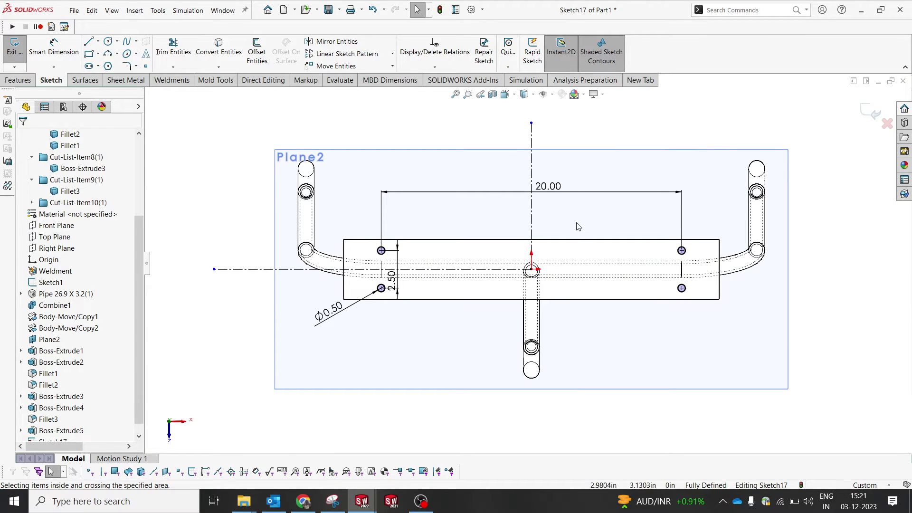
- Cut the four circles through the plate with an Extruded Cut set to Through All - Both
left_click(19, 80)
left_click(162, 52)
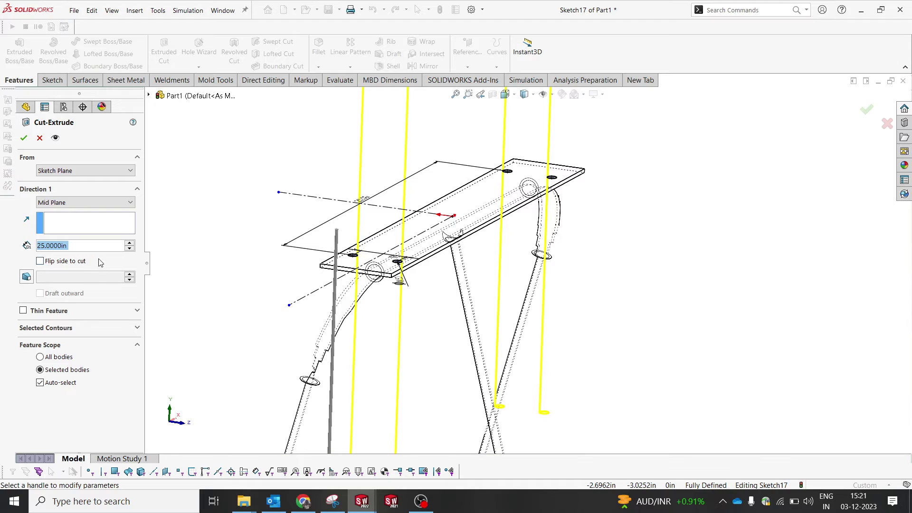
left_click(59, 203)
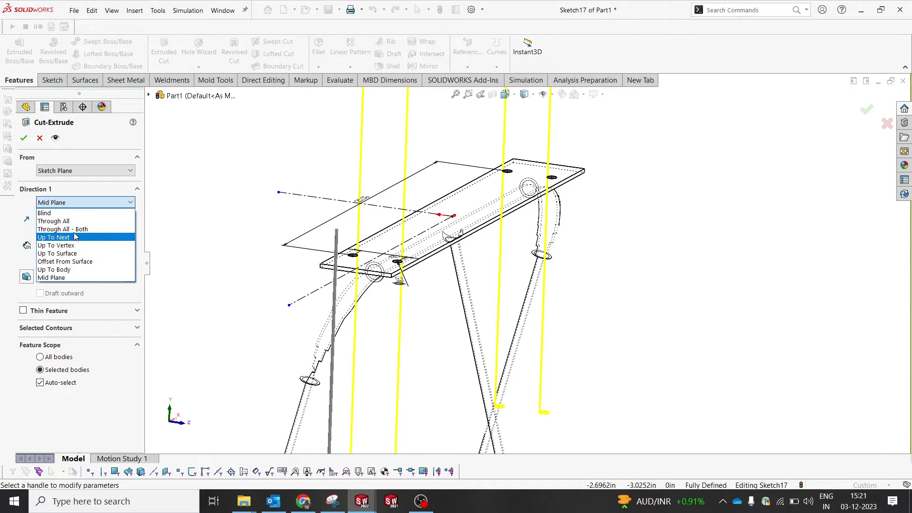
left_click(66, 230)
key("Return")
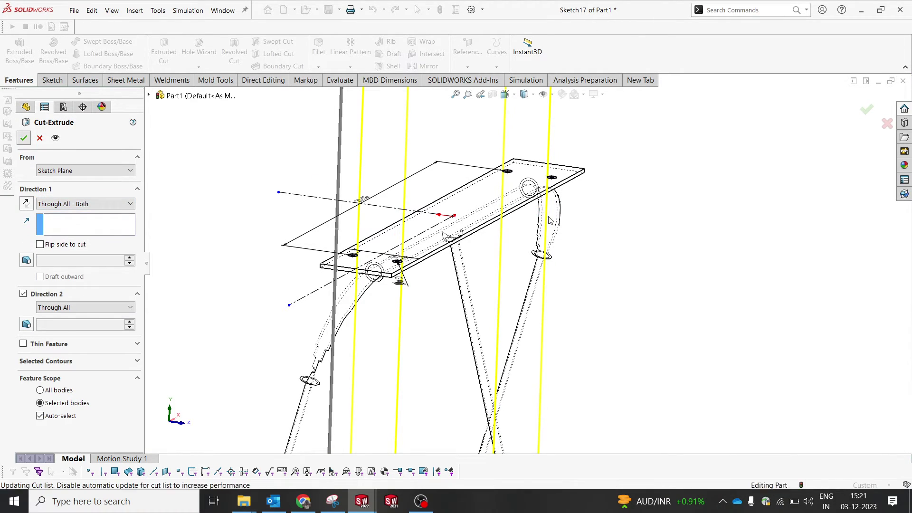
- Return the model to a shaded display with edges and hide Plane2
scroll(623, 295, "up", 7)
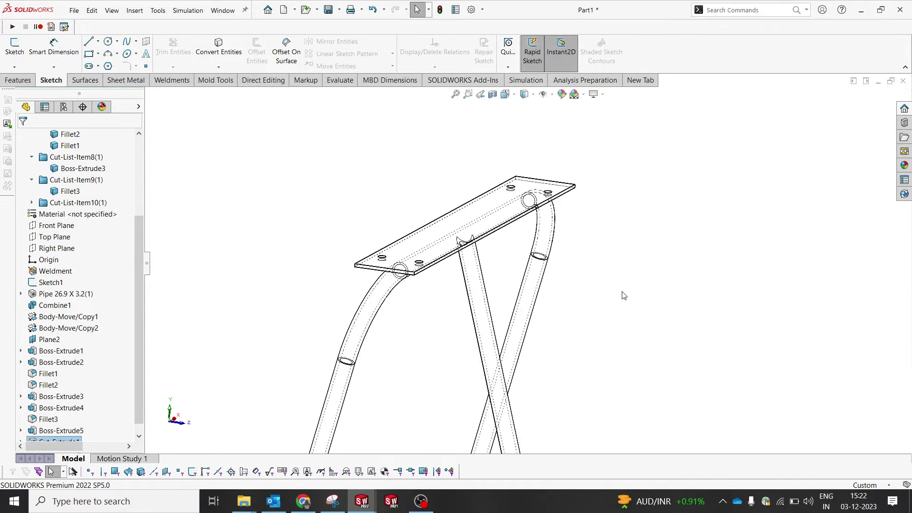
mouse_move(594, 304)
middle_mouse_down()
mouse_move(578, 340)
mouse_move(526, 356)
mouse_move(570, 352)
middle_mouse_up()
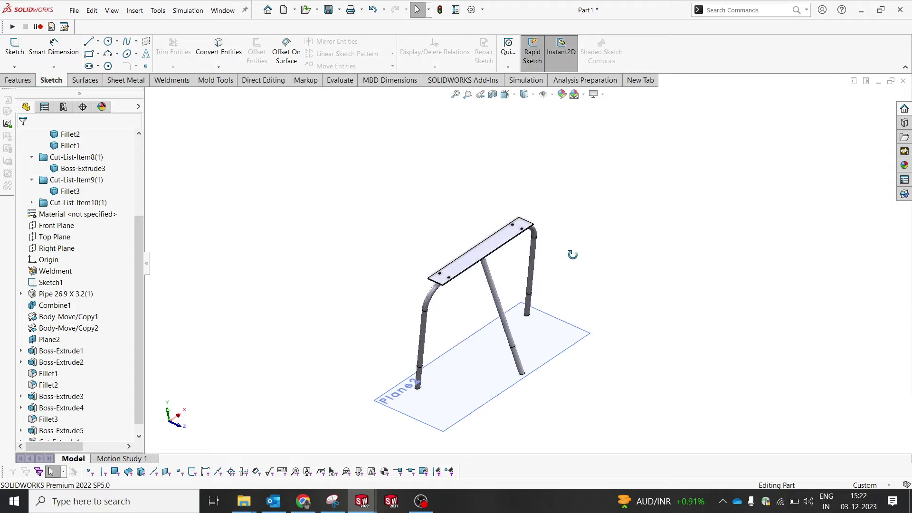
scroll(498, 324, "down", 3)
left_click(567, 355)
left_click(607, 313)
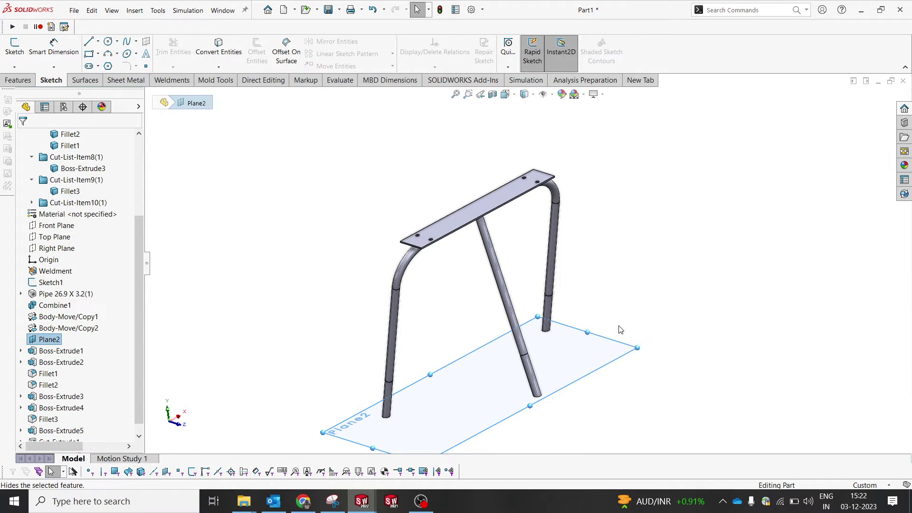
- Fillet the bottom end face of the first side leg with a 0.2 in radius
middle_click_drag(596, 282, 607, 242)
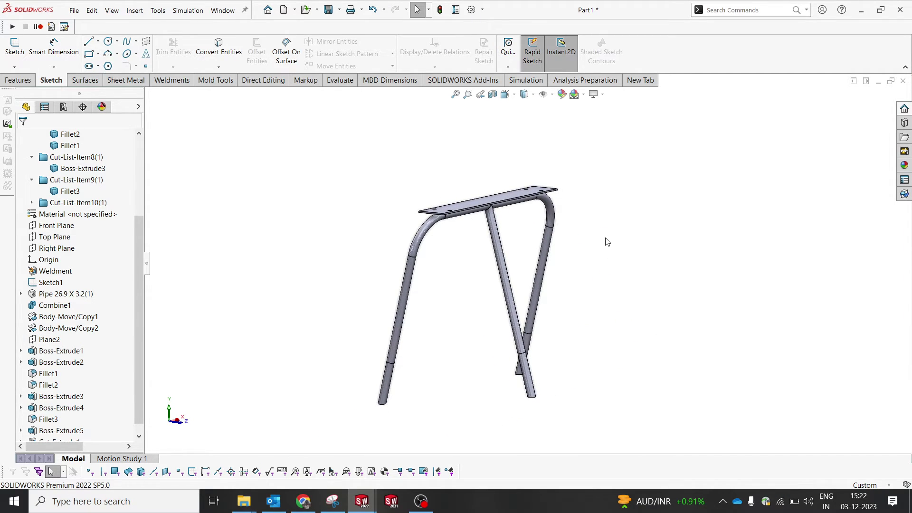
scroll(444, 350, "down", 1)
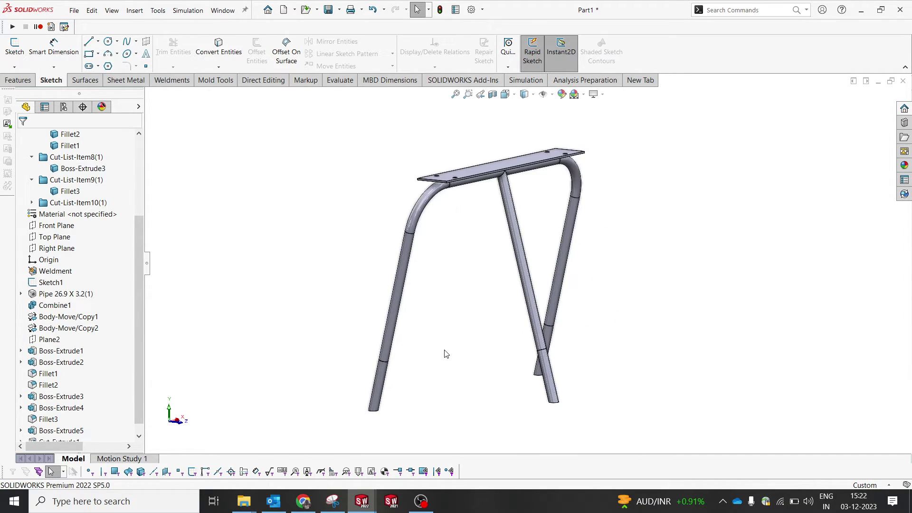
left_click(17, 80)
middle_click_drag(440, 352, 447, 276)
scroll(365, 329, "down", 6)
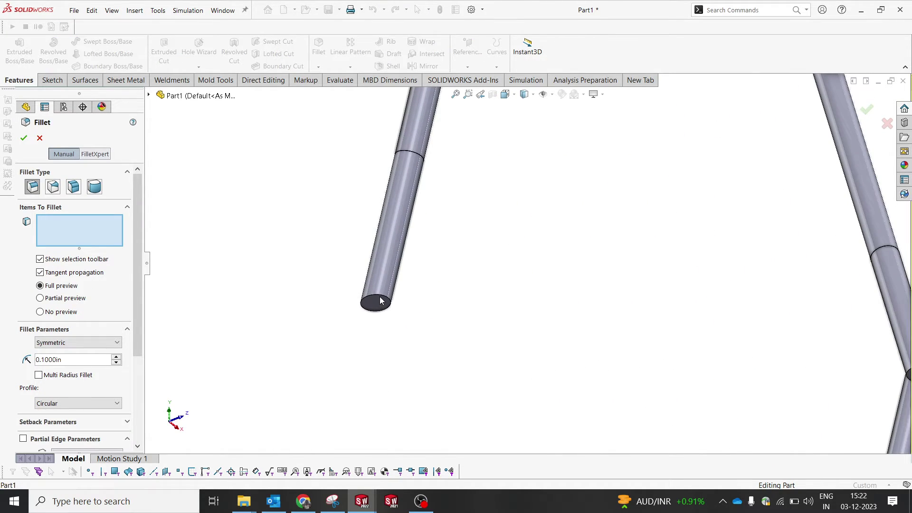
left_click(380, 300)
type("0.2")
key("Return")
left_click(24, 138)
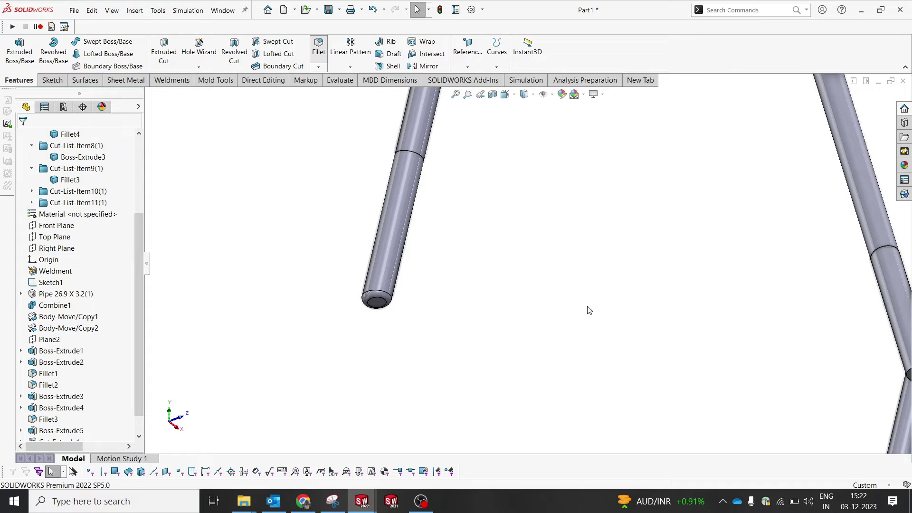
- Fillet the bottom end face of the middle leg with a 0.2 in radius
key("Return")
scroll(721, 322, "up", 3)
scroll(731, 323, "down", 5)
left_click(756, 331)
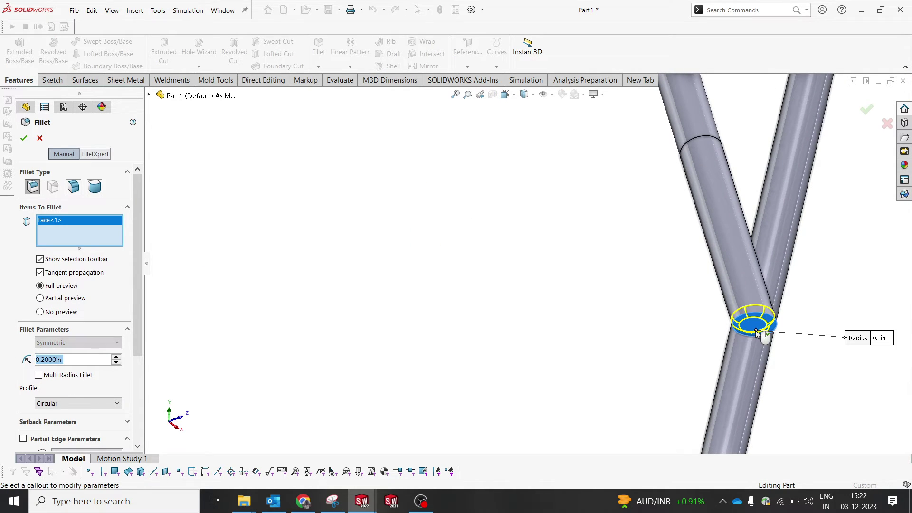
left_click(24, 138)
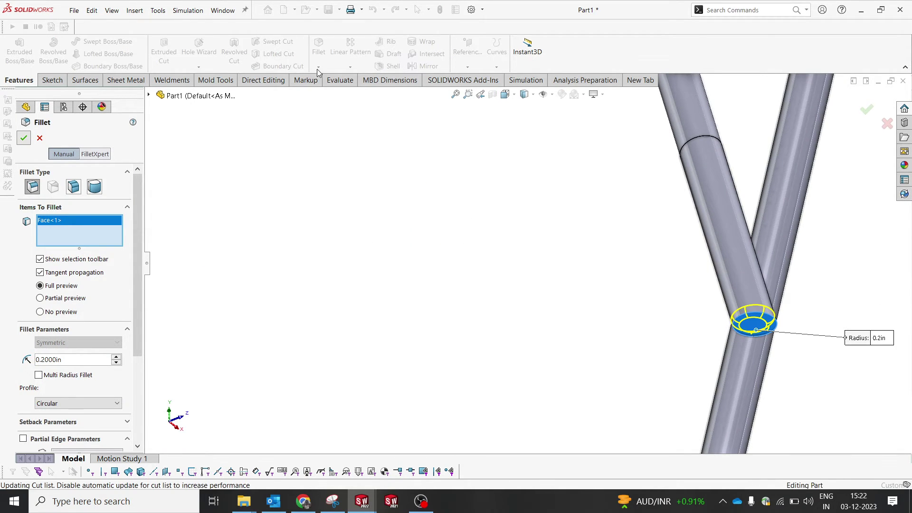
- Fillet the bottom end face of the remaining side leg with a 0.2 in radius
key("Return")
scroll(672, 338, "up", 3)
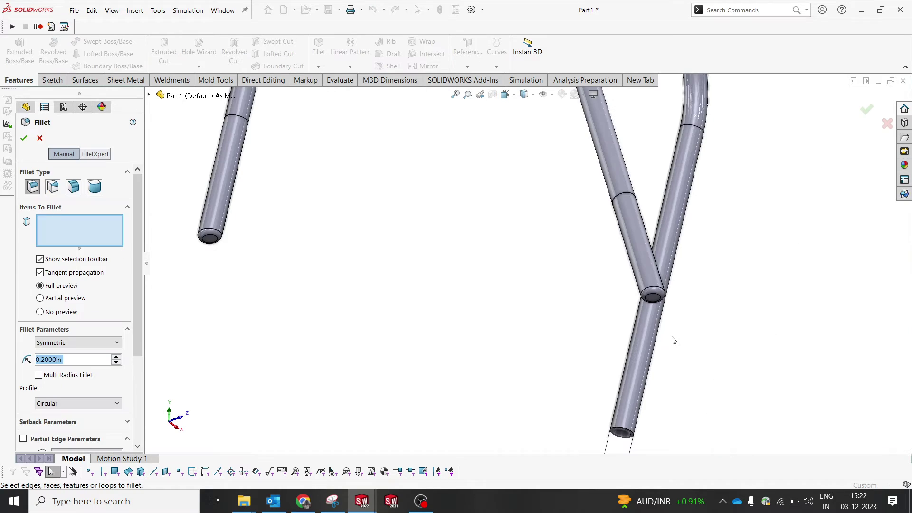
scroll(672, 338, "down", 4)
scroll(602, 445, "up", 3)
scroll(537, 437, "down", 4)
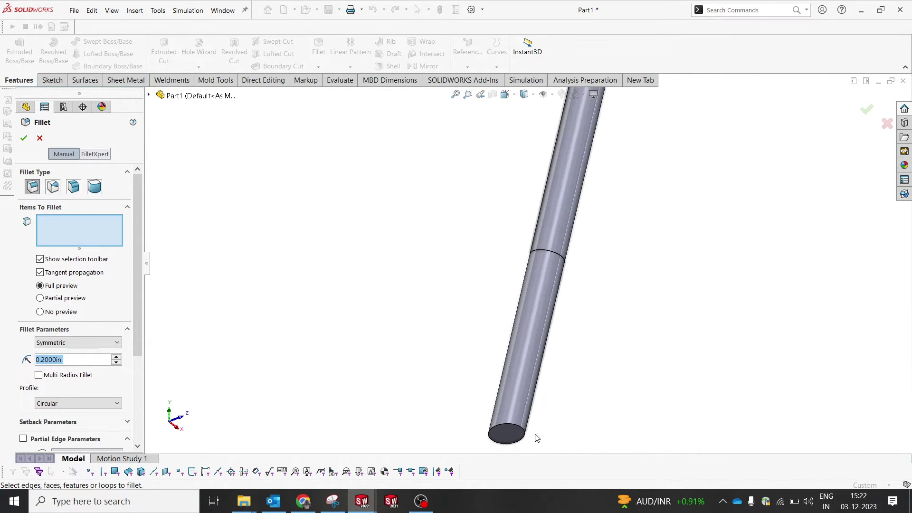
left_click(509, 435)
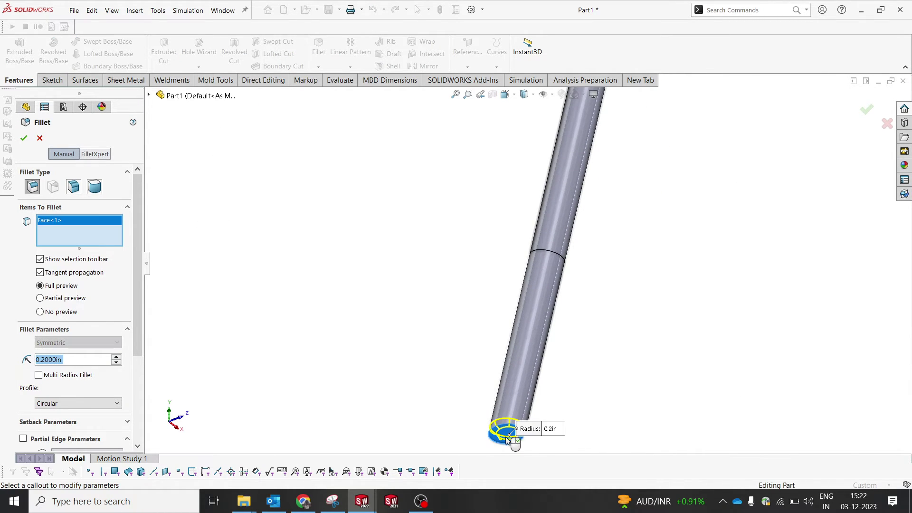
left_click(23, 138)
- Apply a light green color appearance to the middle leg, the bent pipe frame and the top plate bodies
scroll(460, 223, "up", 8)
middle_click_drag(486, 218, 476, 292)
middle_click_drag(550, 193, 498, 193)
right_click(483, 185)
left_click(548, 151)
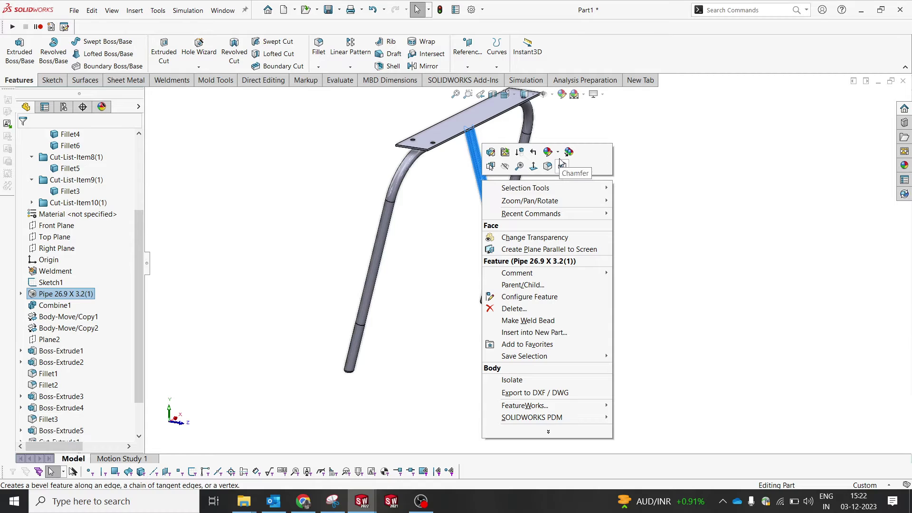
left_click(560, 197)
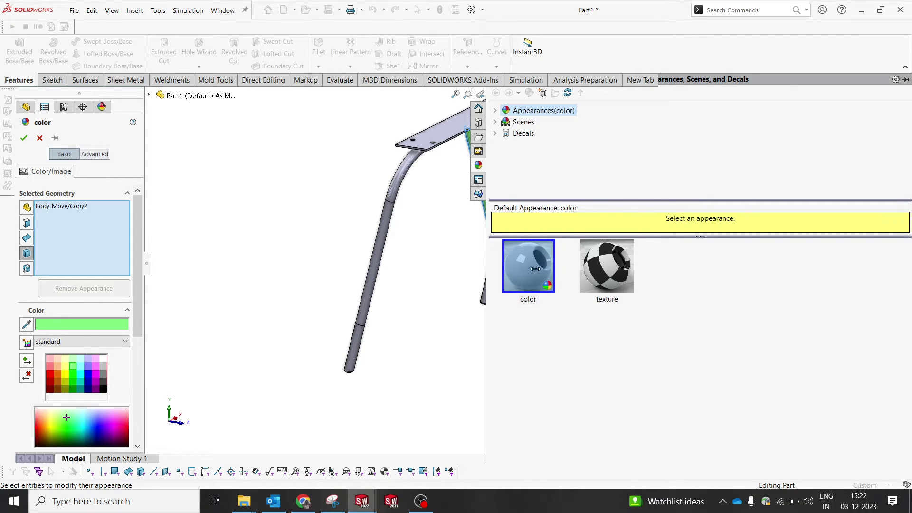
left_click(400, 190)
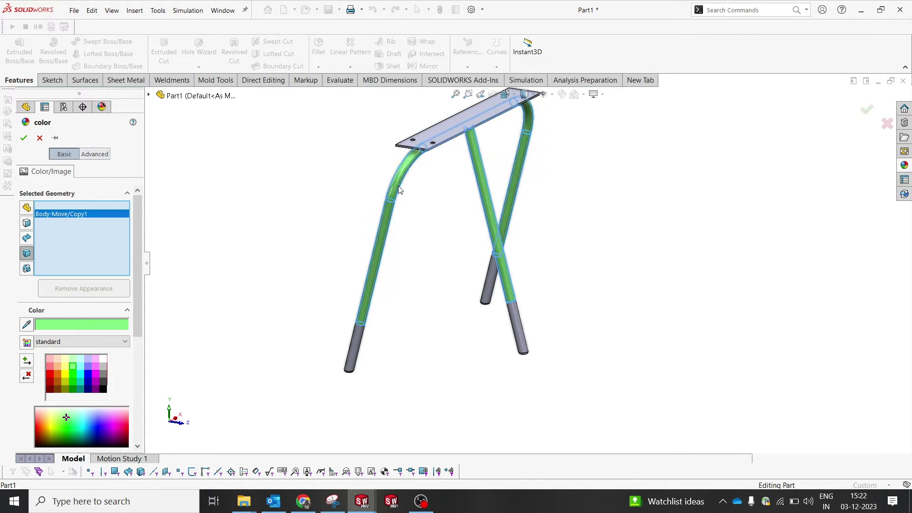
left_click(424, 146)
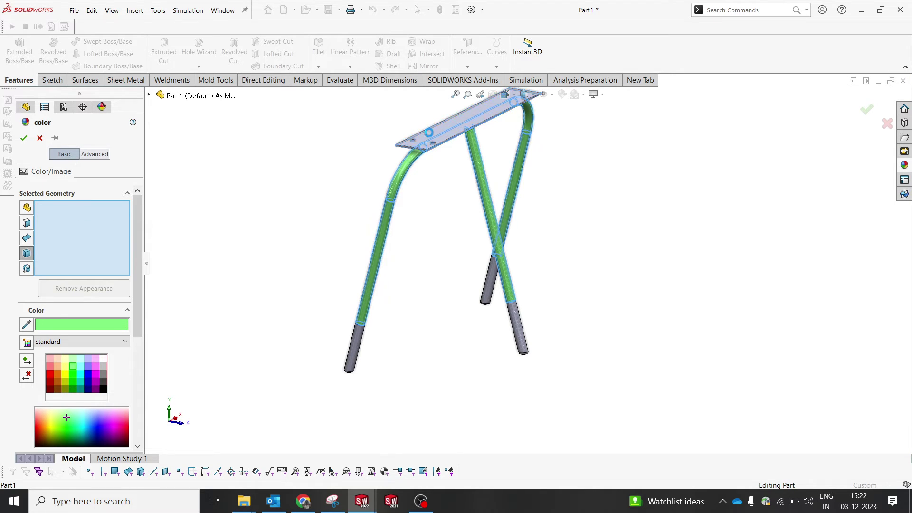
left_click(23, 139)
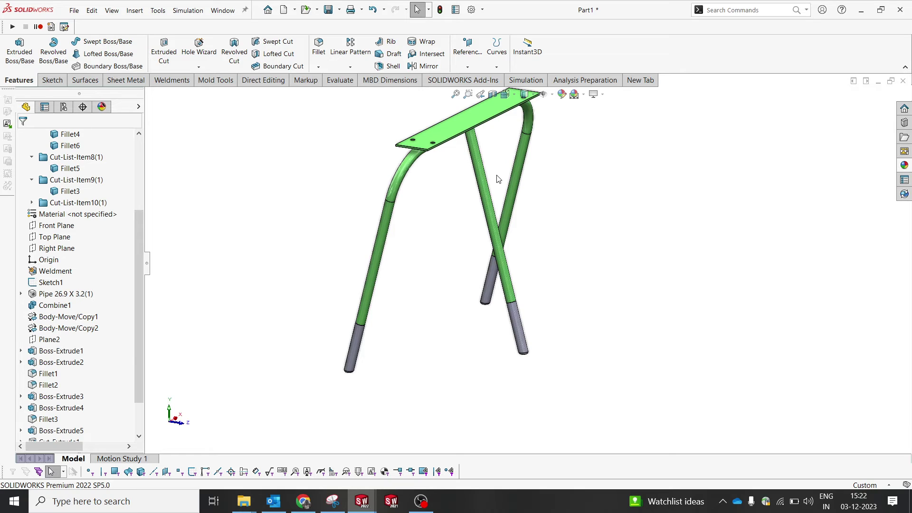
- Apply an appearance from the Organic Wood category to the part so it covers the three leg extensions
right_click(520, 322)
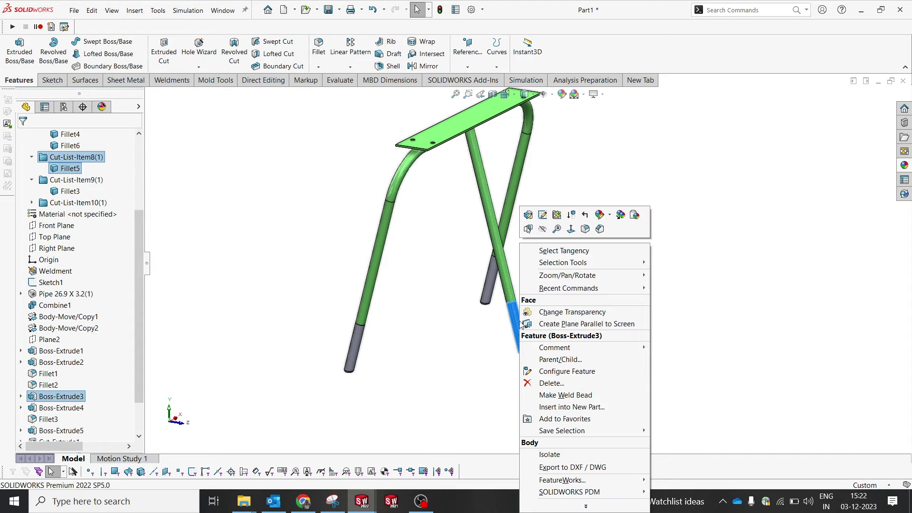
left_click(600, 215)
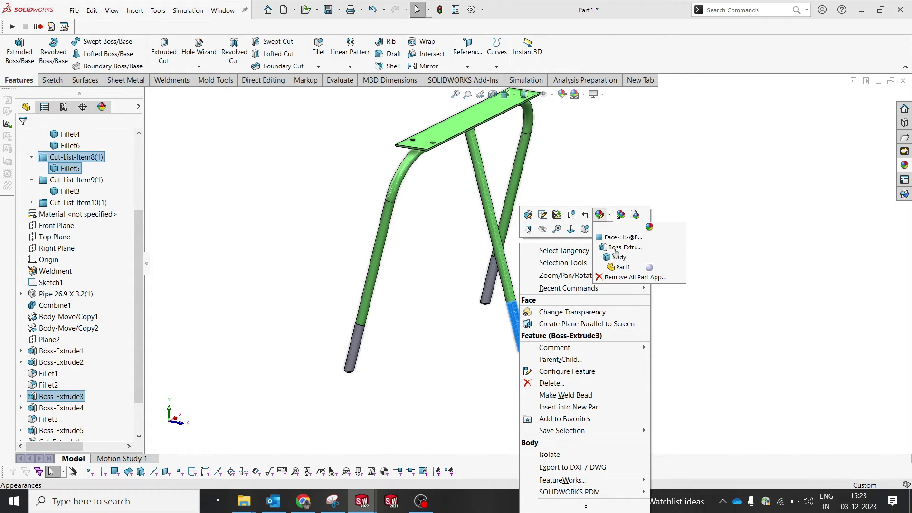
left_click(619, 257)
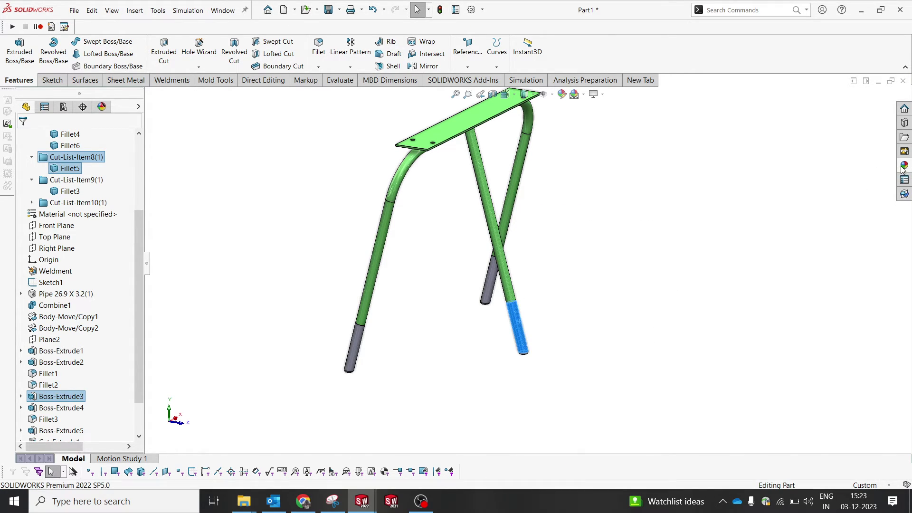
left_click(761, 111)
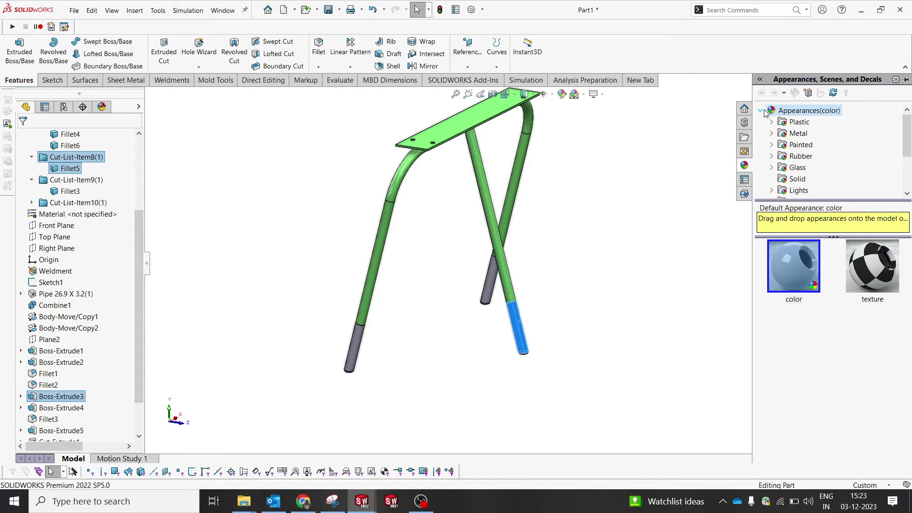
scroll(796, 169, "down", 2)
left_click(772, 168)
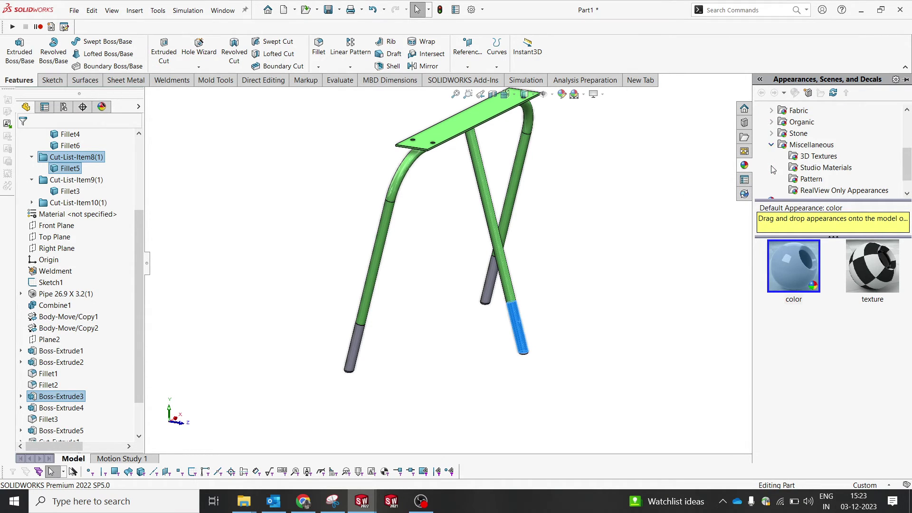
left_click(772, 122)
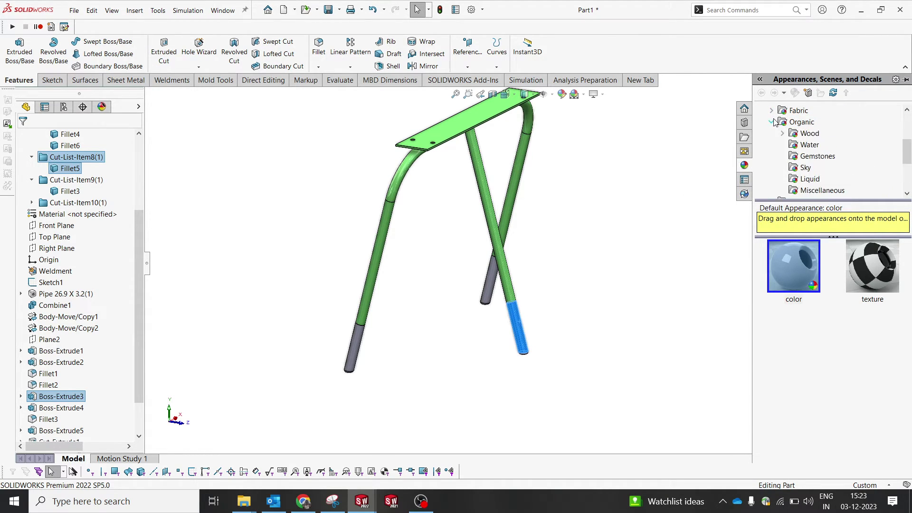
left_click(807, 134)
left_click_drag(797, 354, 355, 340)
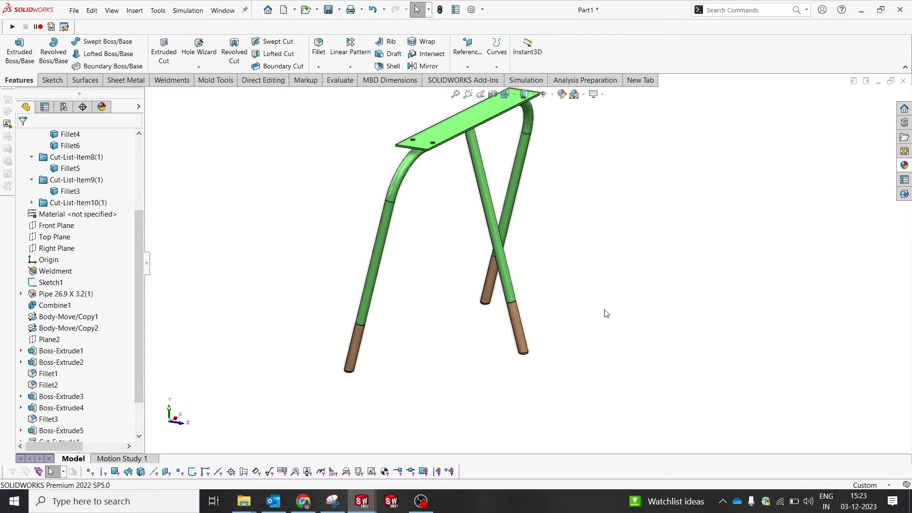
- Create a reference plane parallel to the Front Plane, offset beyond the foot of the middle leg
middle_click_drag(570, 318, 551, 332)
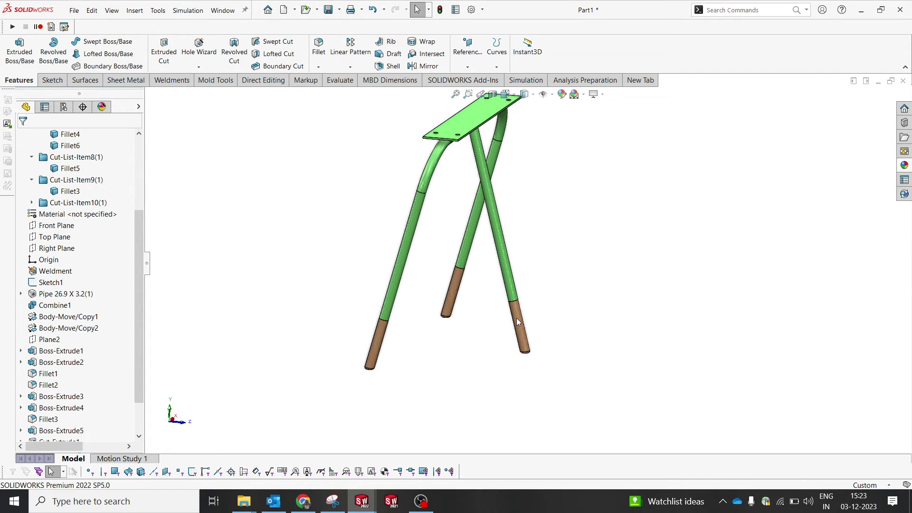
scroll(517, 322, "up", 1)
scroll(514, 222, "down", 1)
scroll(36, 215, "up", 4)
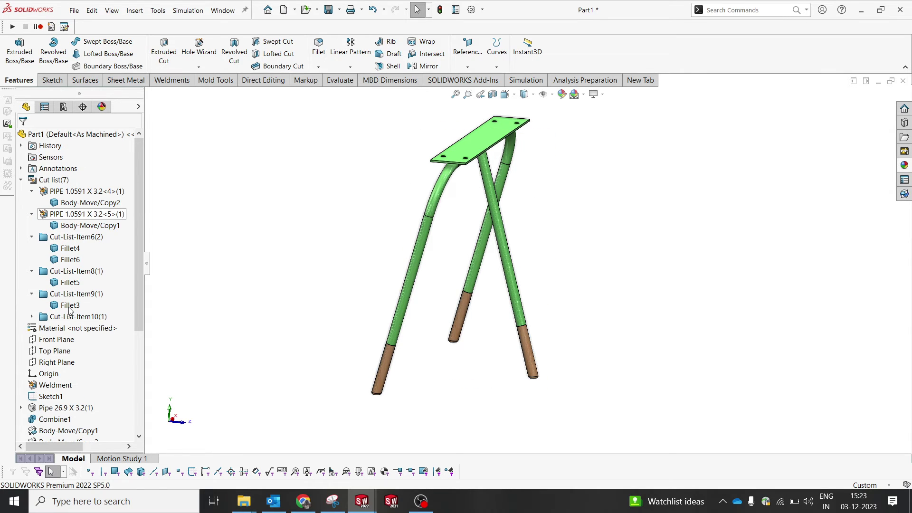
left_click(58, 339)
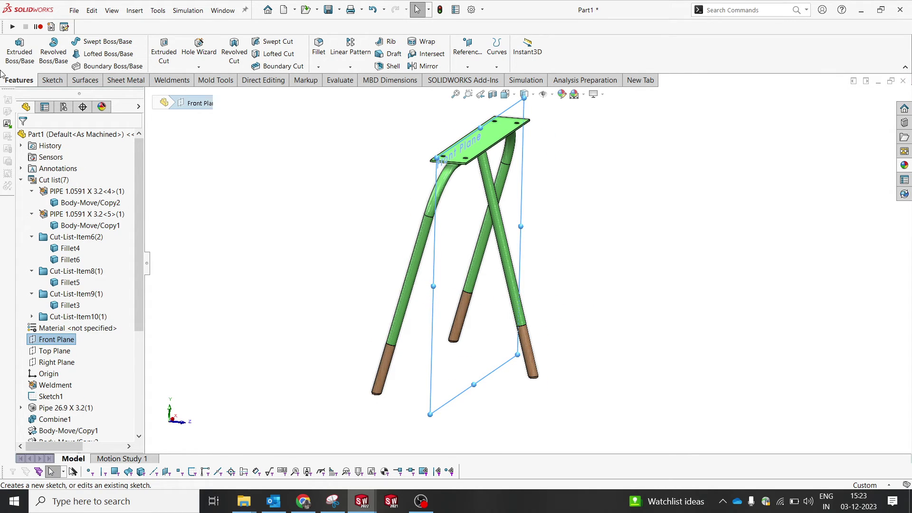
left_click(468, 50)
left_click(476, 81)
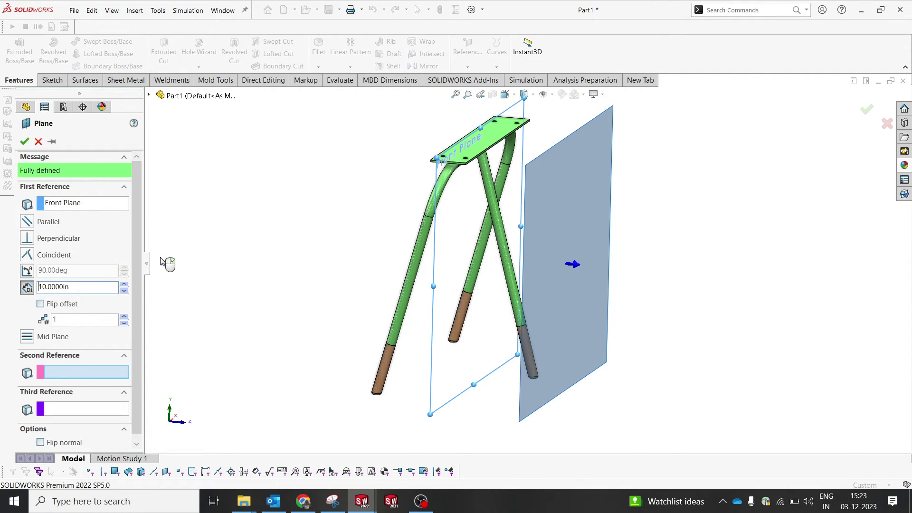
type("1")
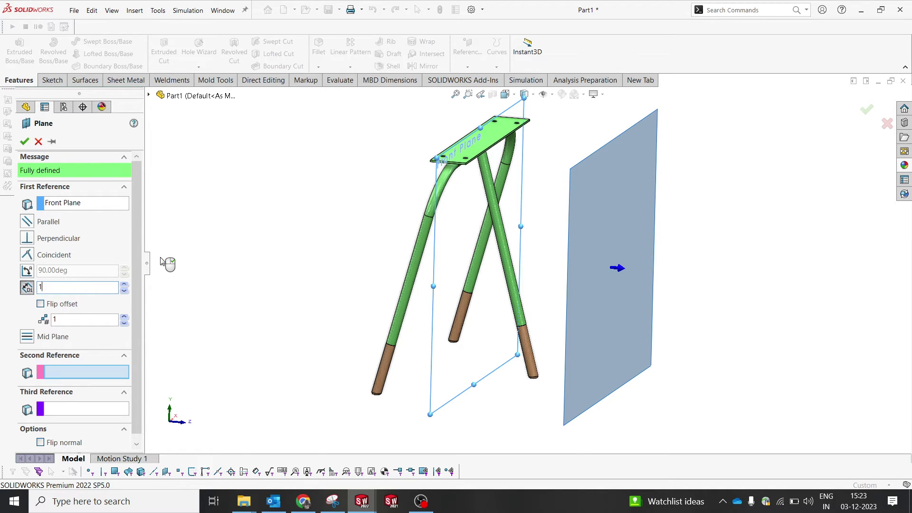
type("55")
key("Return")
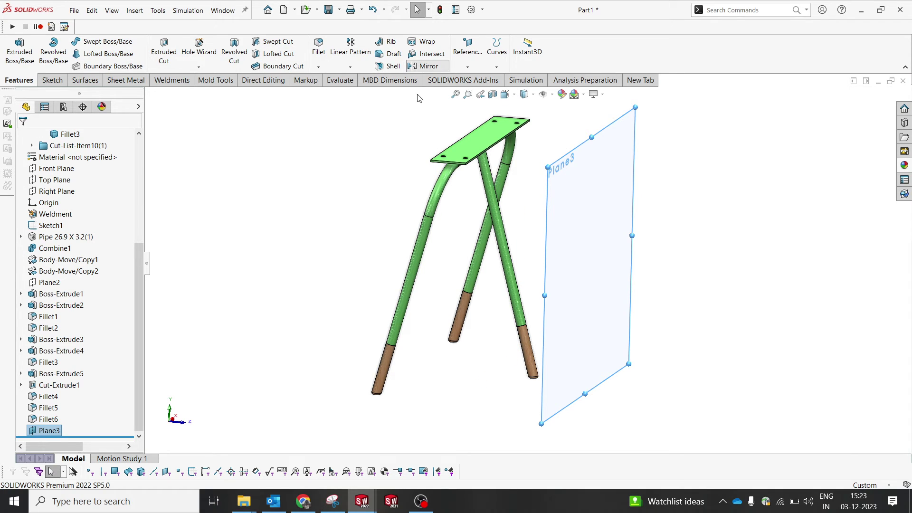
- Mirror the stand's bodies about Plane3 with visual properties propagated and solids unmerged, and hide the plane
left_click(423, 66)
scroll(396, 155, "up", 3)
left_click_drag(339, 135, 547, 353)
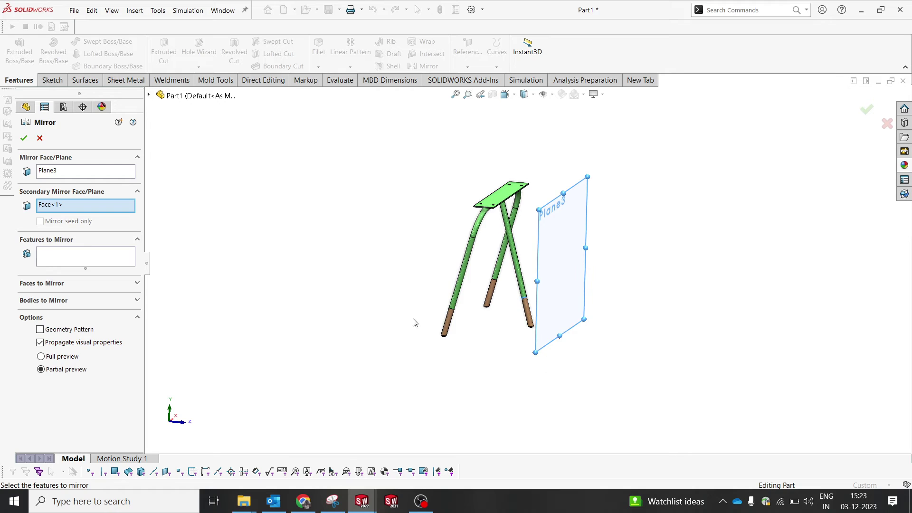
right_click(71, 212)
left_click(92, 215)
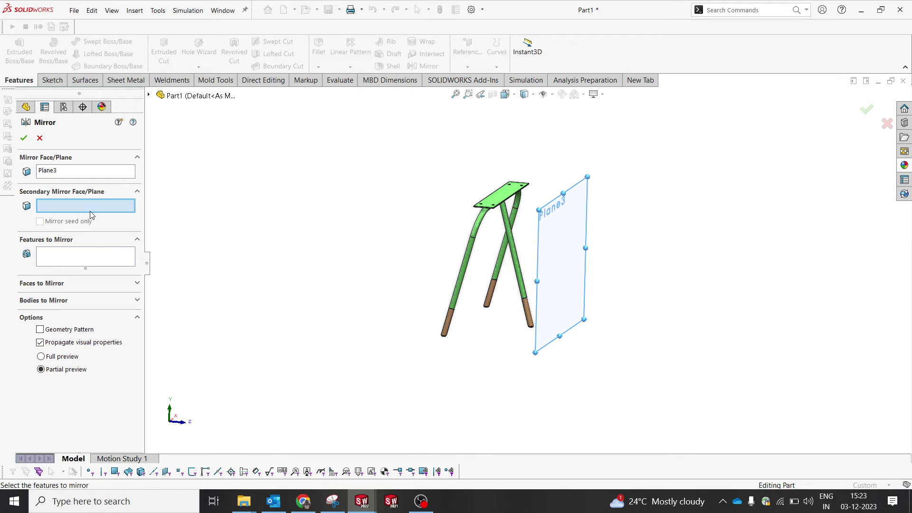
left_click(59, 172)
left_click(51, 302)
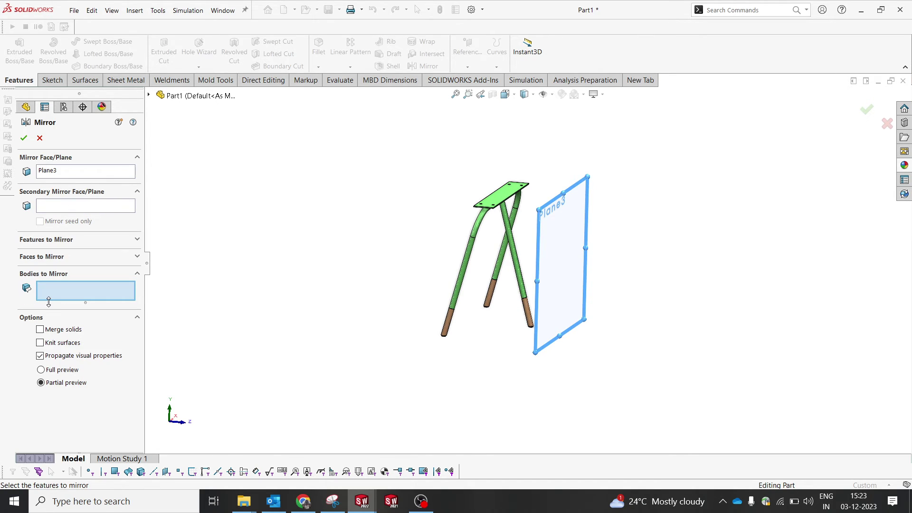
left_click_drag(413, 152, 555, 337)
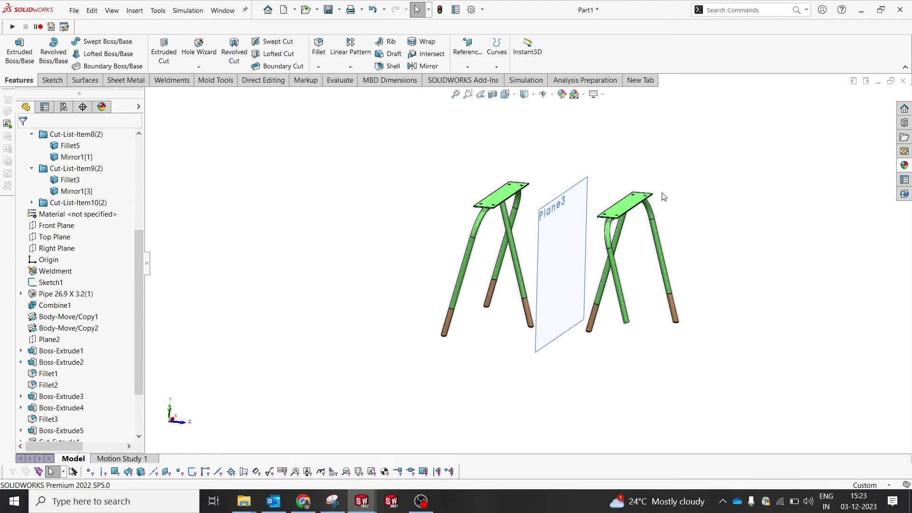
left_click(573, 204)
left_click(628, 173)
- Edit the mirror feature to include the side leg's wooden extension body missing from the second stand
scroll(623, 180, "down", 2)
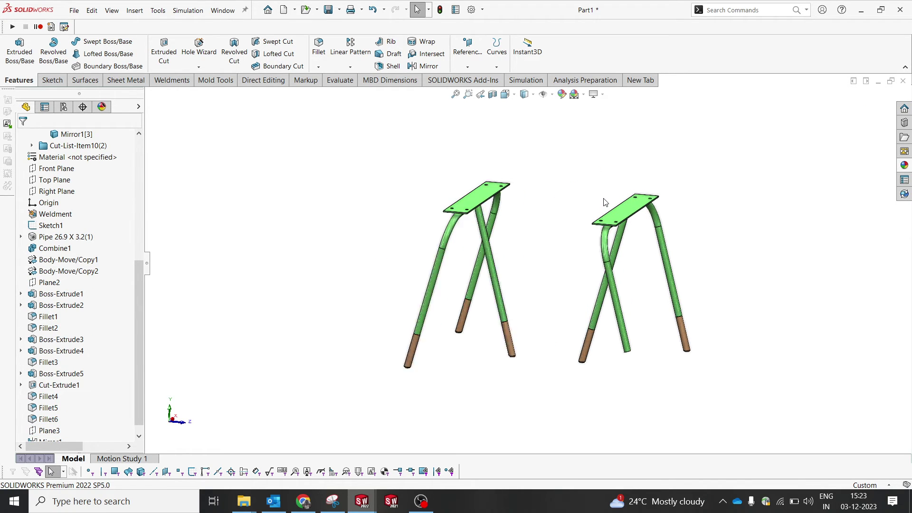
scroll(607, 202, "down", 3)
scroll(90, 370, "down", 1)
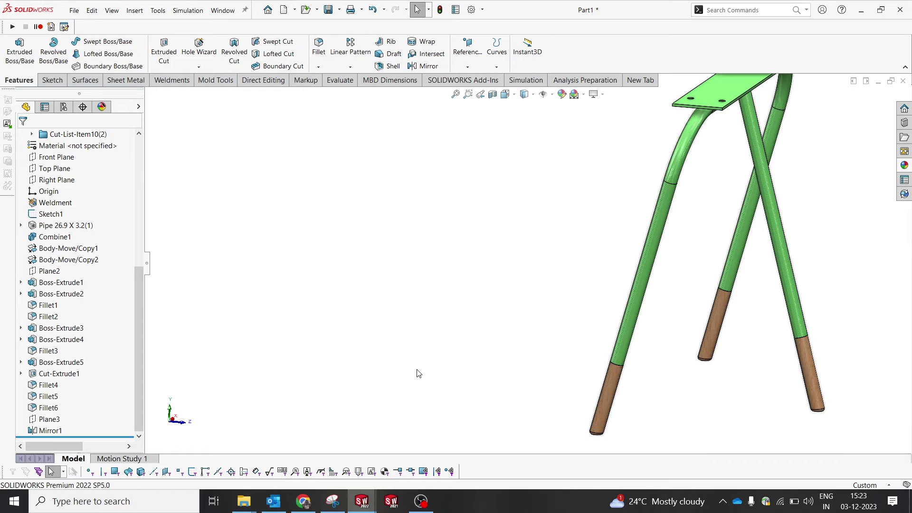
key("z")
left_click(51, 430)
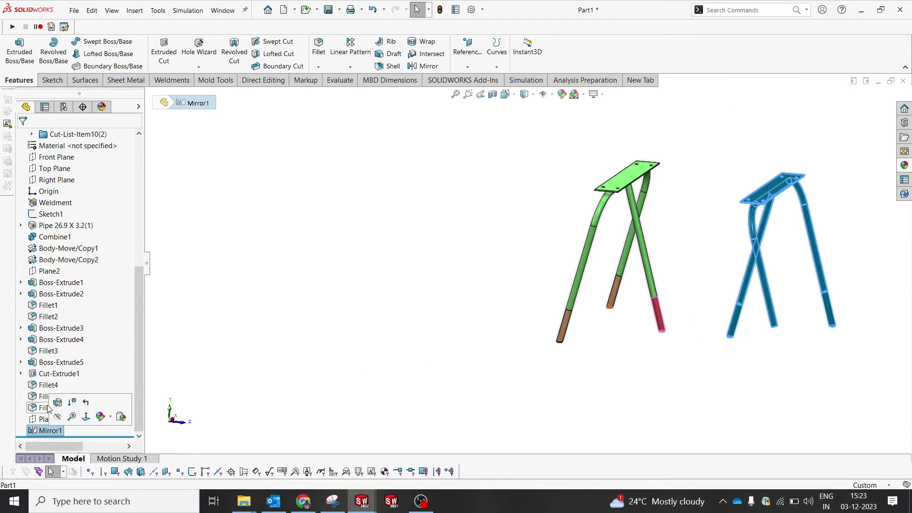
left_click(564, 325)
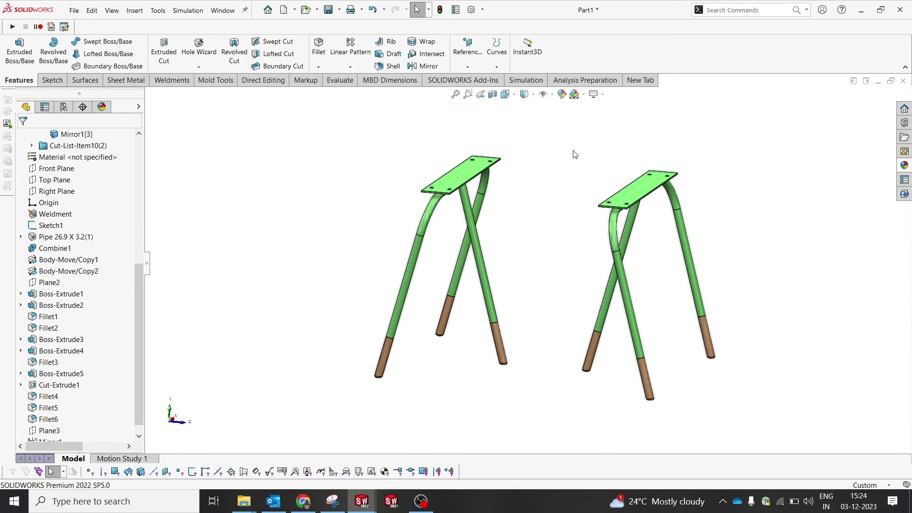
- Sketch a corner rectangle on the first stand's top plate face, large enough to span both stands
left_click(457, 167)
left_click(506, 146)
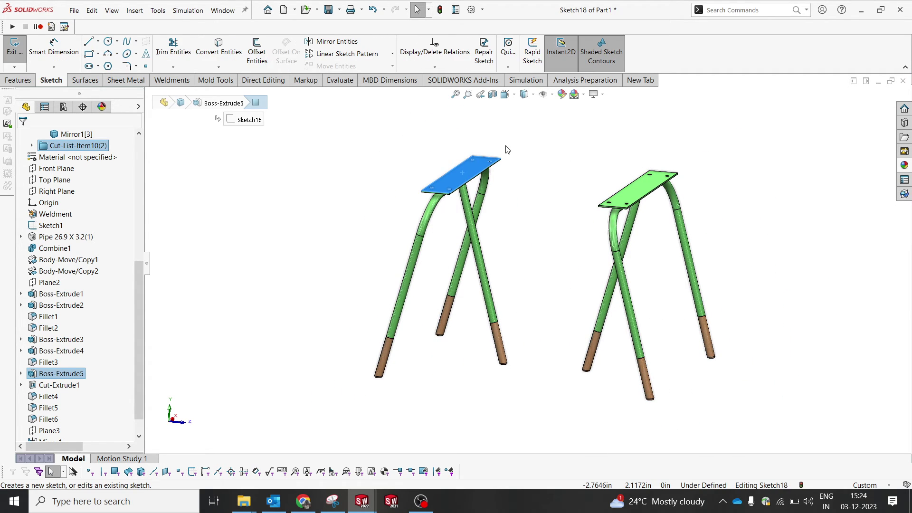
left_click(108, 54)
left_click(98, 53)
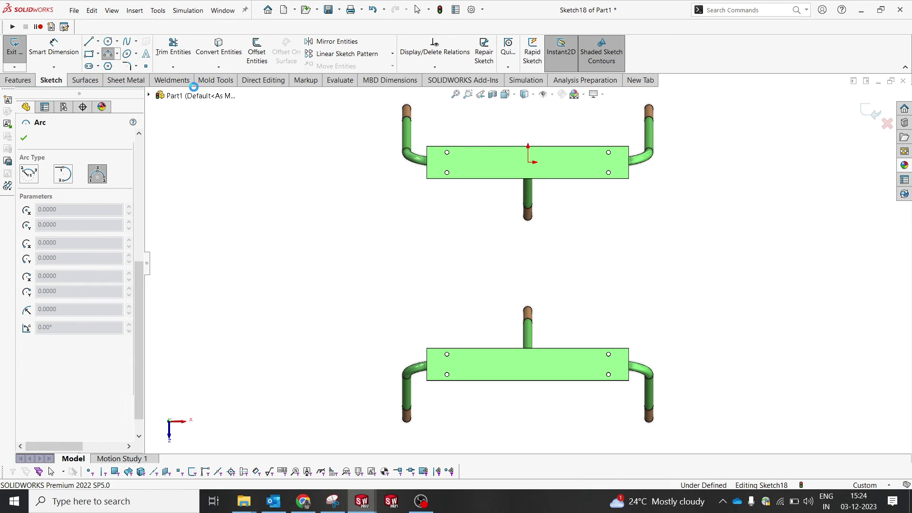
left_click(400, 112)
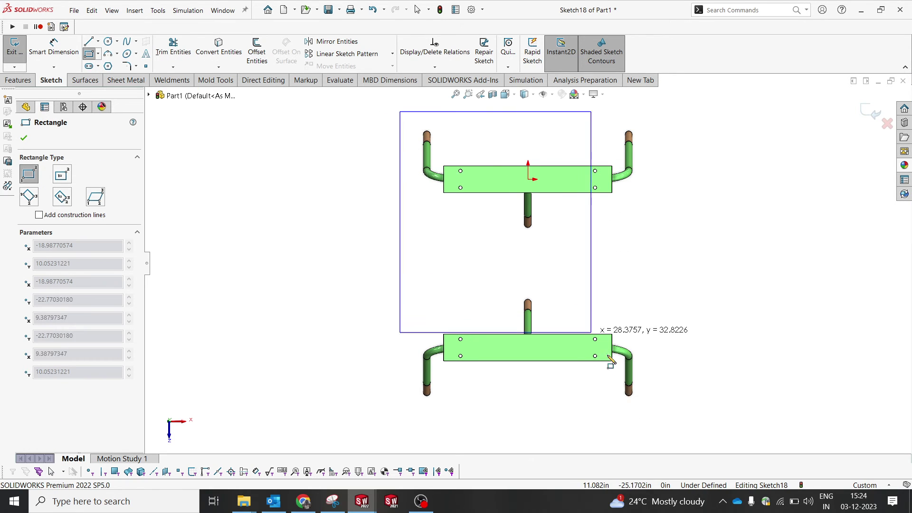
left_click(653, 419)
right_click(757, 242)
left_click(775, 251)
mouse_move(774, 253)
middle_mouse_down()
mouse_move(699, 226)
mouse_move(773, 164)
mouse_move(757, 195)
mouse_move(758, 155)
middle_mouse_up()
- Extrude the rectangle 1 in upward as a separate tabletop body, without merging the result
left_click(15, 59)
left_click(17, 53)
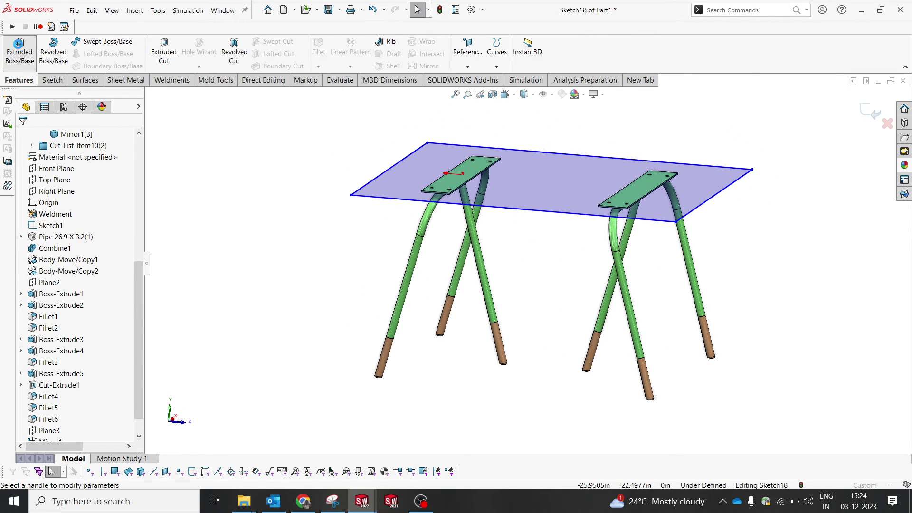
type("1")
key("Return")
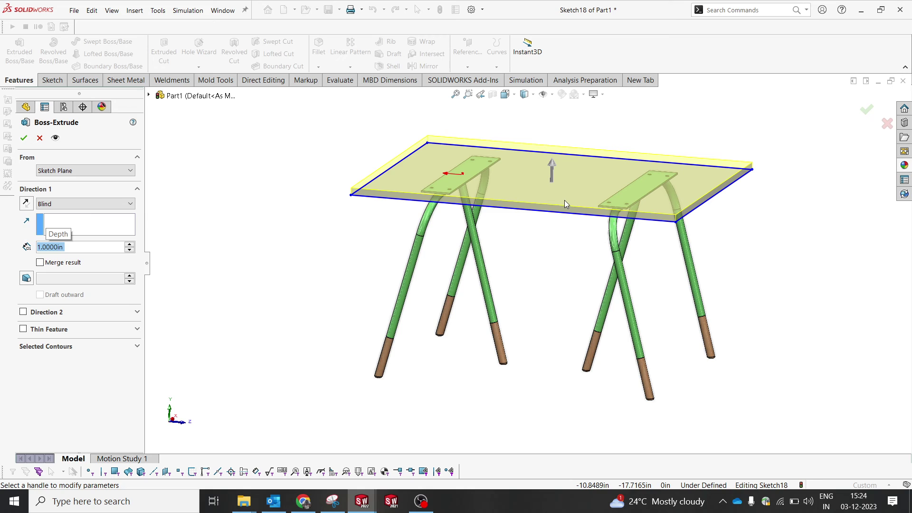
left_click(24, 138)
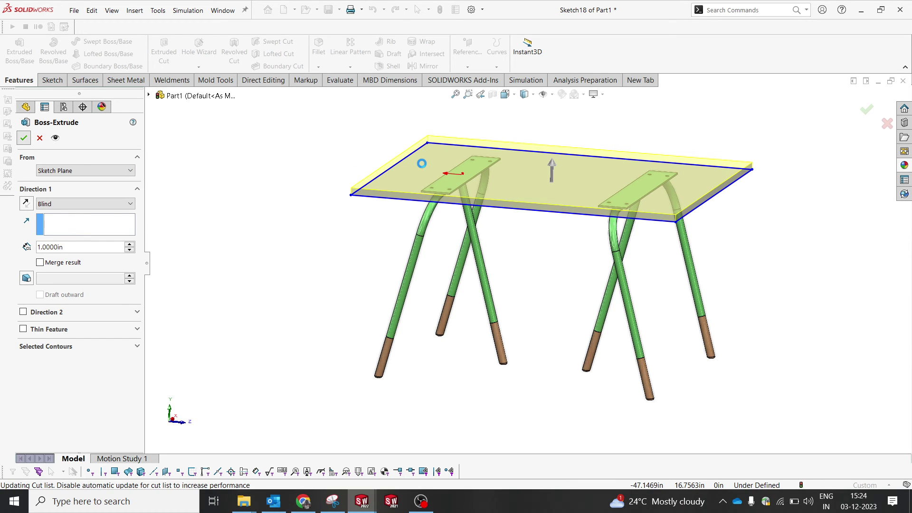
- Hide the tabletop body to expose the two stands' top plates
mouse_move(586, 247)
middle_mouse_down()
mouse_move(589, 220)
mouse_move(592, 235)
middle_mouse_up()
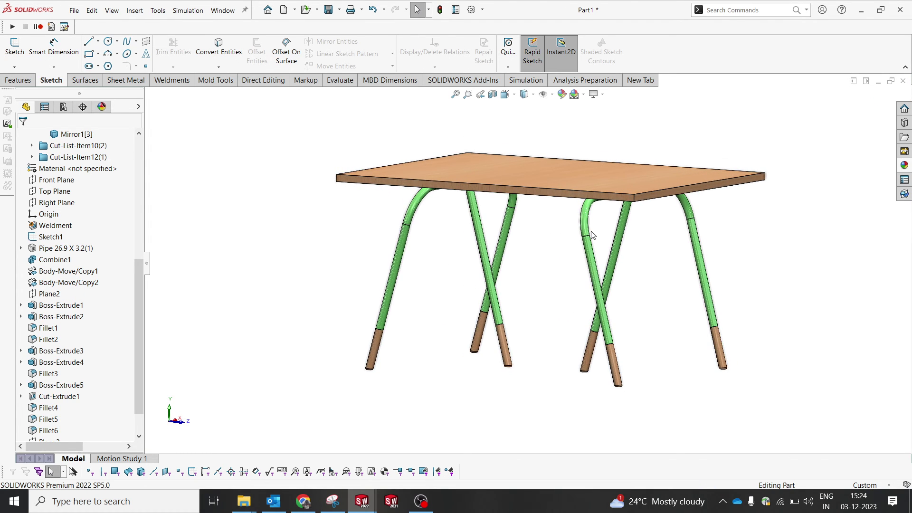
left_click(598, 186)
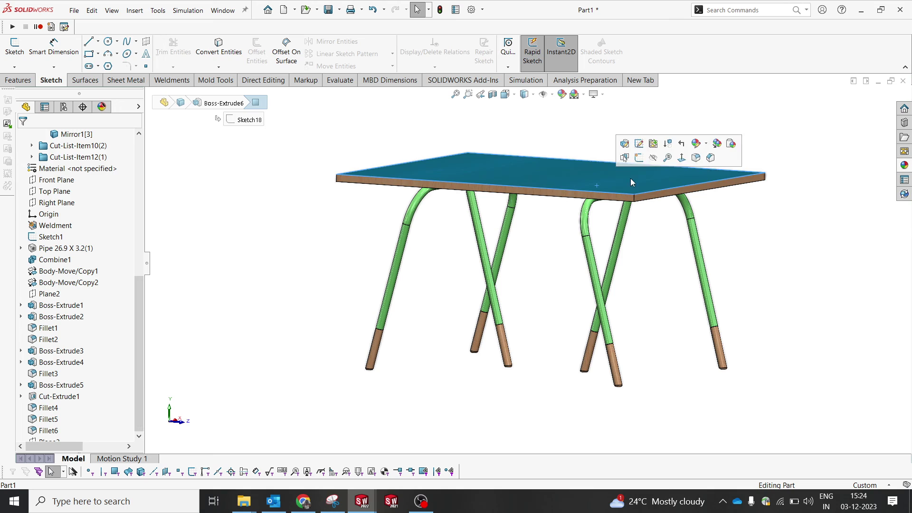
left_click(662, 187)
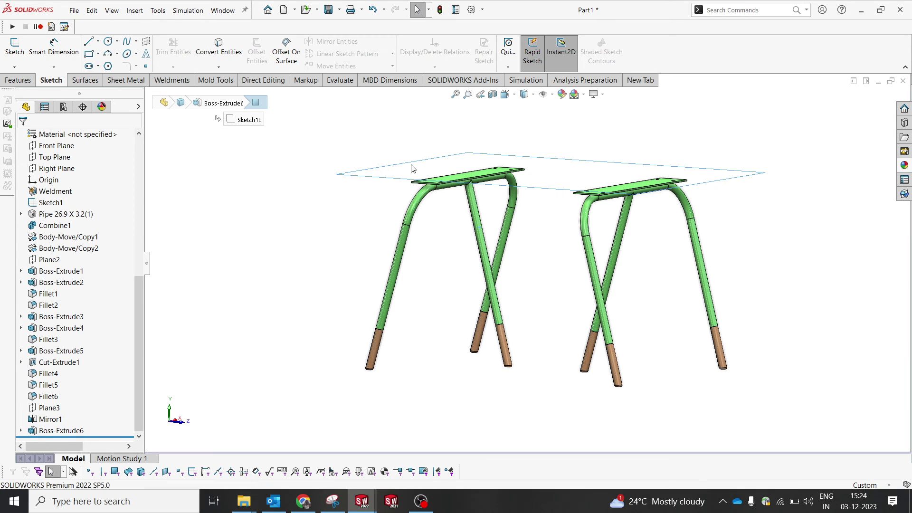